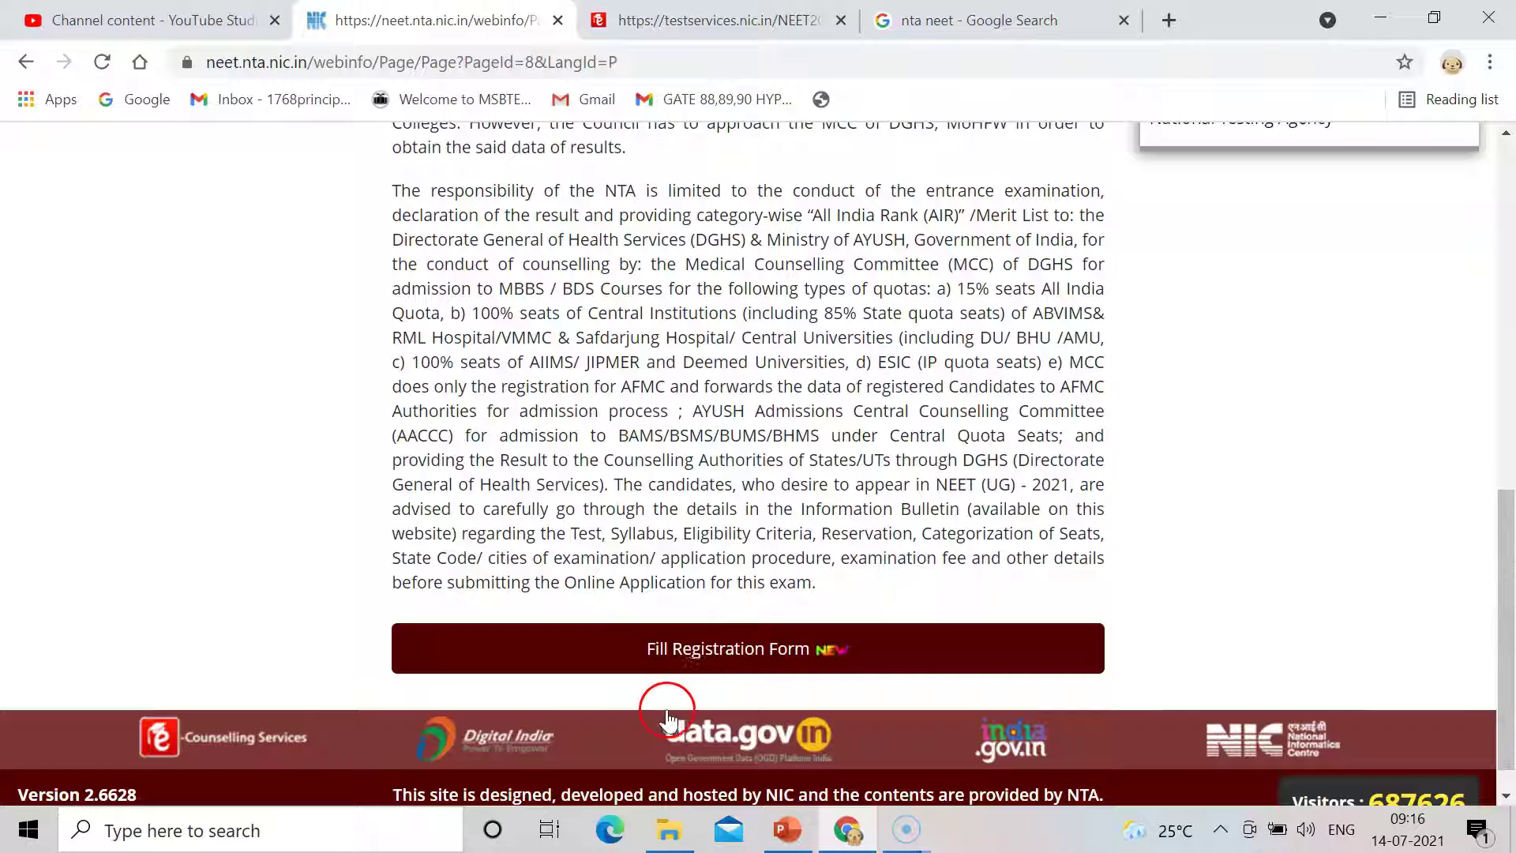
# Open the NEET (UG) 2021 online registration portal using the 'Fill Registration Form' button.
pyautogui.click(712, 662)
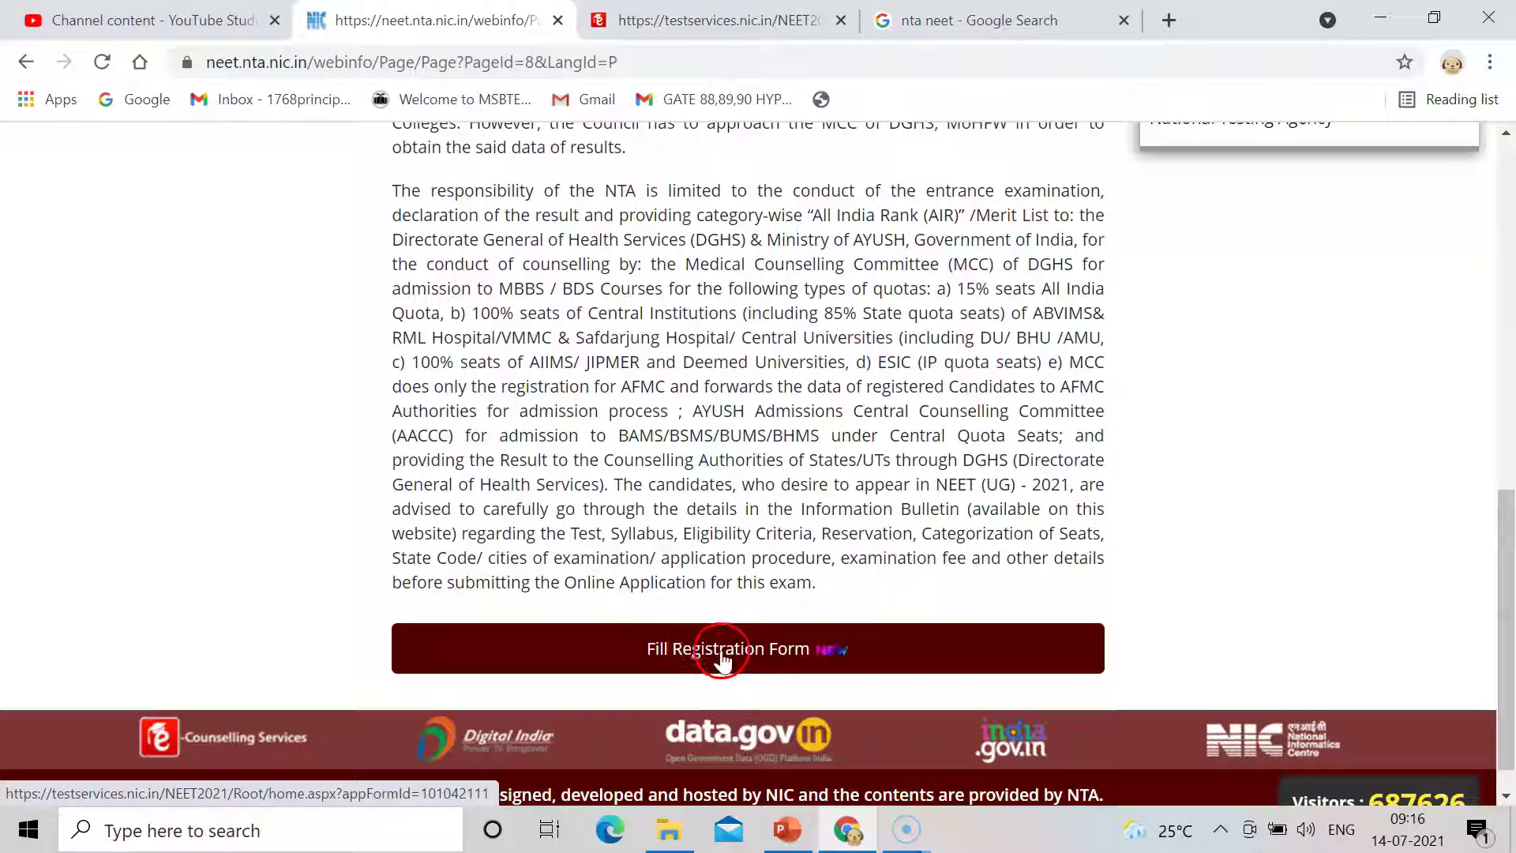
pyautogui.click(725, 658)
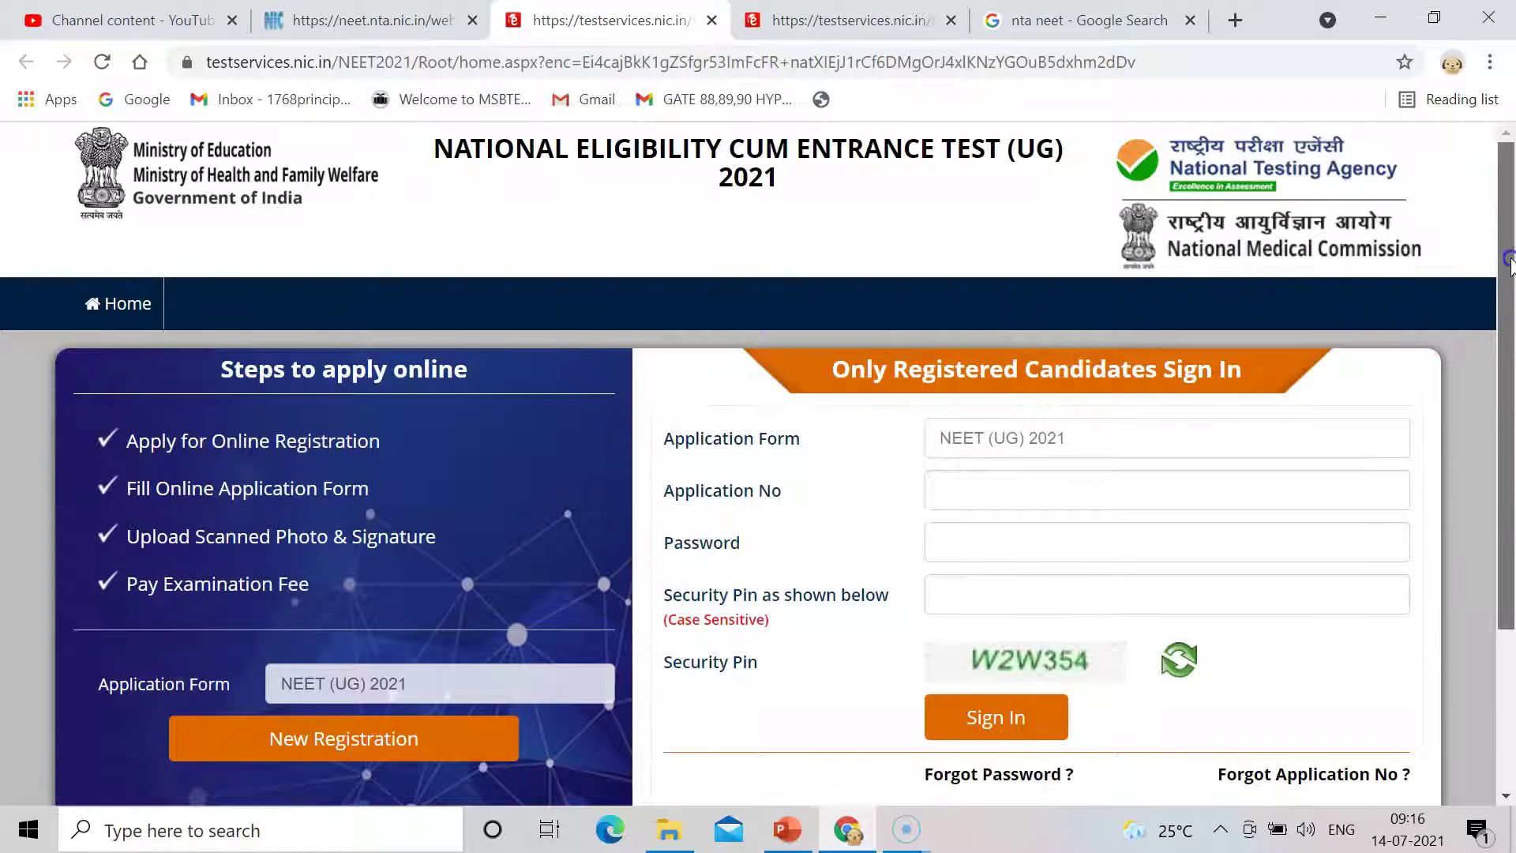
# Start a New Registration from the testservices portal home page.
pyautogui.scroll(-1, 1505, 323)
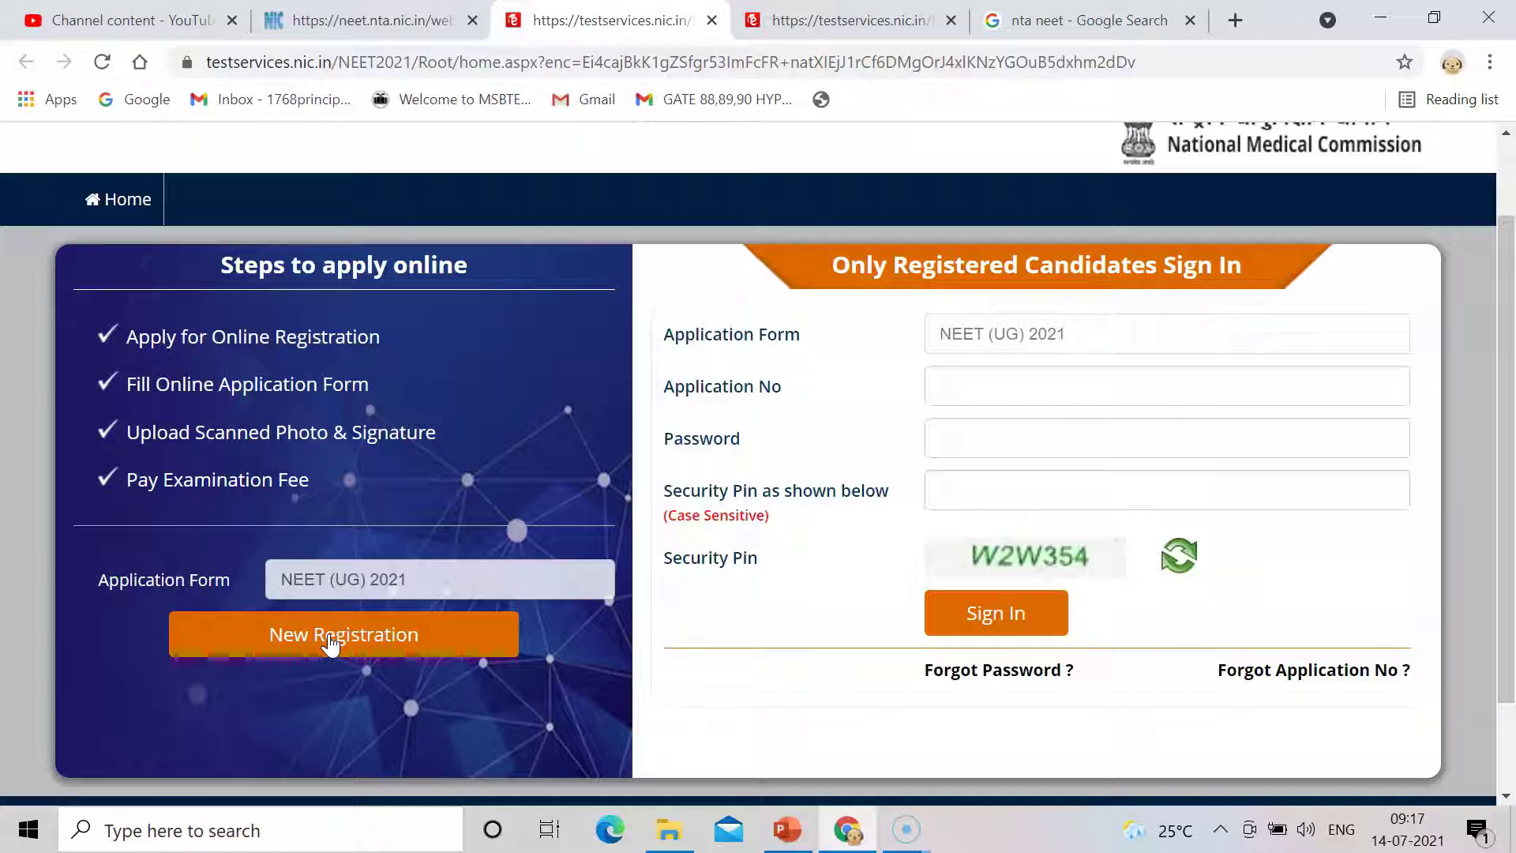
pyautogui.click(392, 580)
# Read through the registration instructions, tick the Information Bulletin declaration and proceed to the form.
pyautogui.click(364, 628)
pyautogui.scroll(-1, 1106, 435)
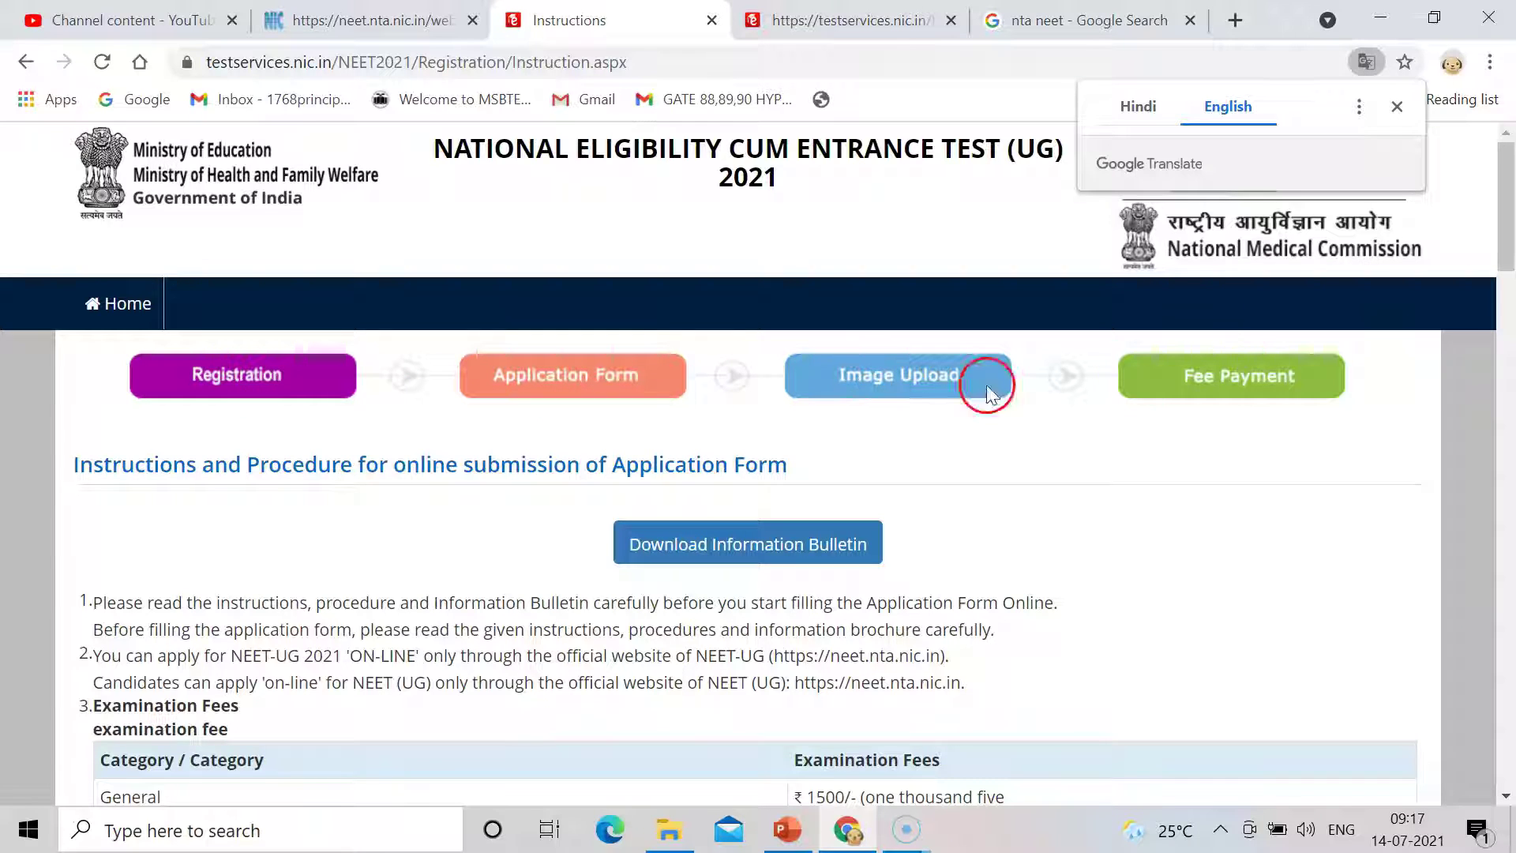
pyautogui.moveTo(1510, 213); pyautogui.dragTo(1510, 263)
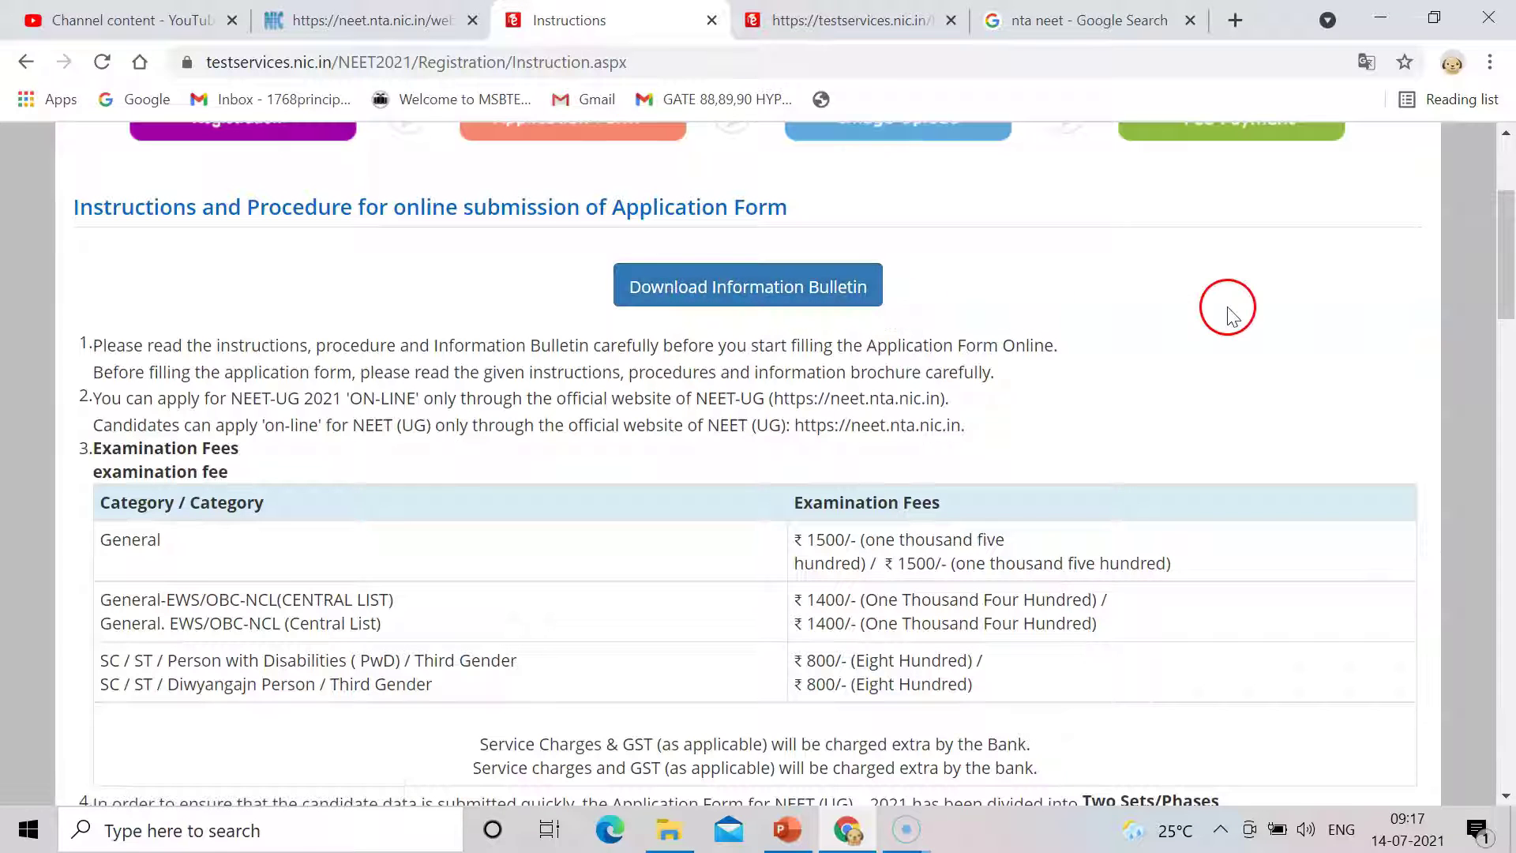
pyautogui.moveTo(1508, 284); pyautogui.dragTo(1508, 327)
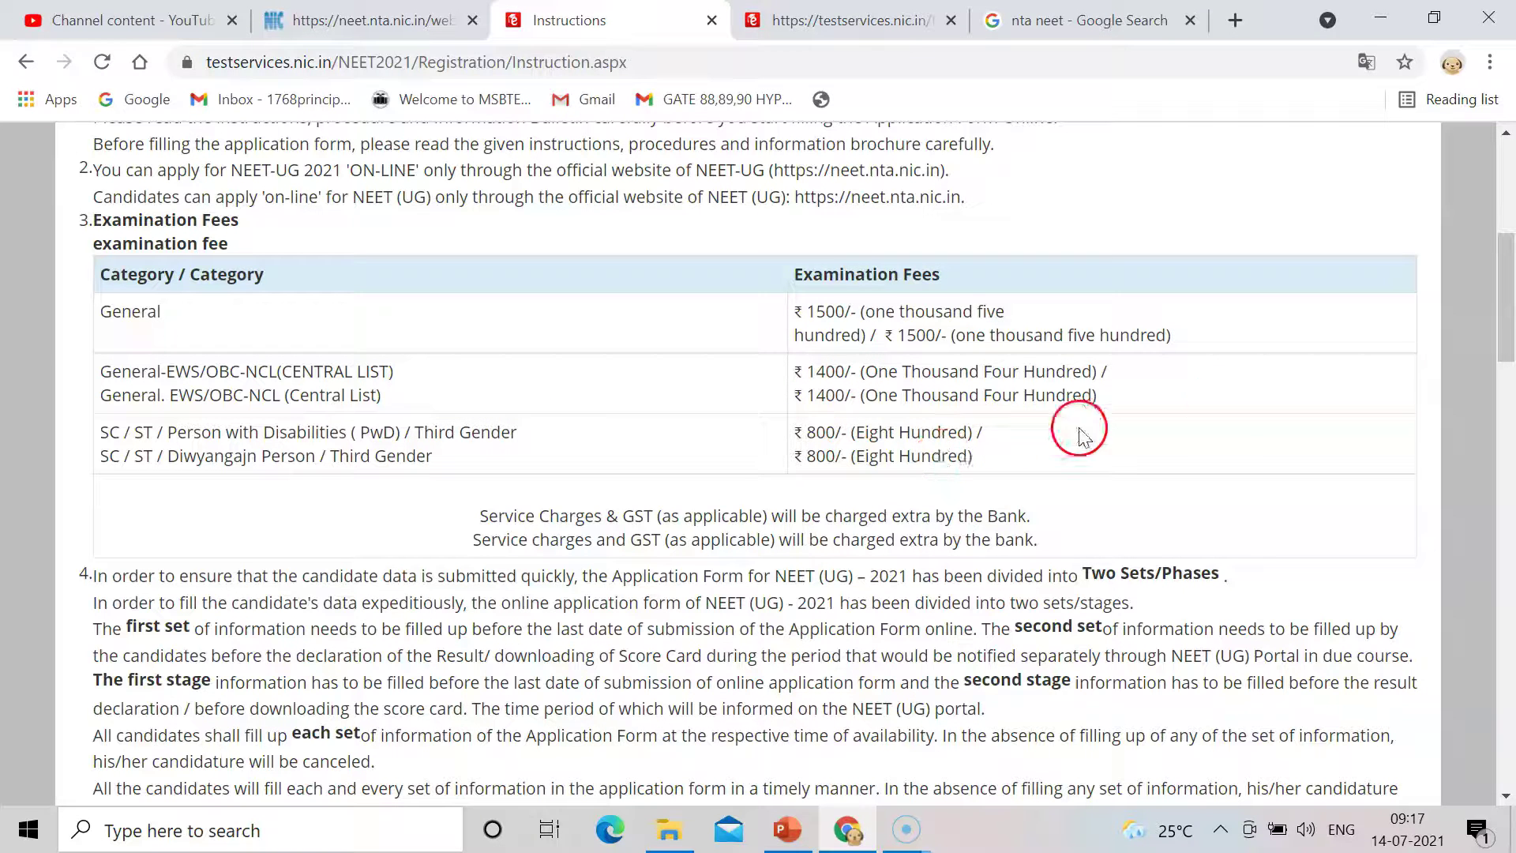
pyautogui.scroll(-2, 1506, 353)
pyautogui.moveTo(1506, 353); pyautogui.dragTo(1510, 751)
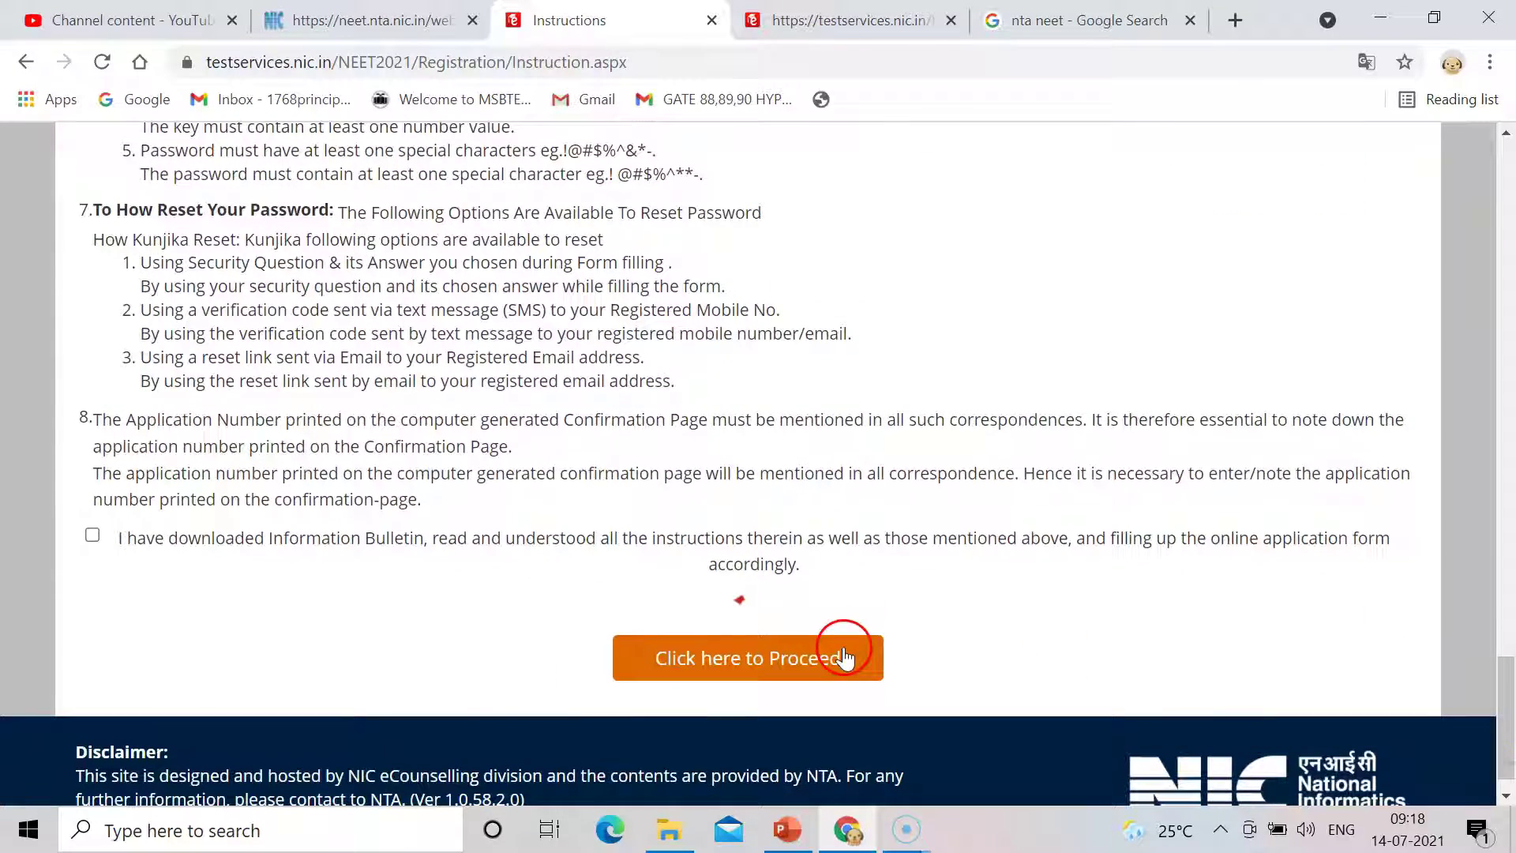
pyautogui.click(91, 540)
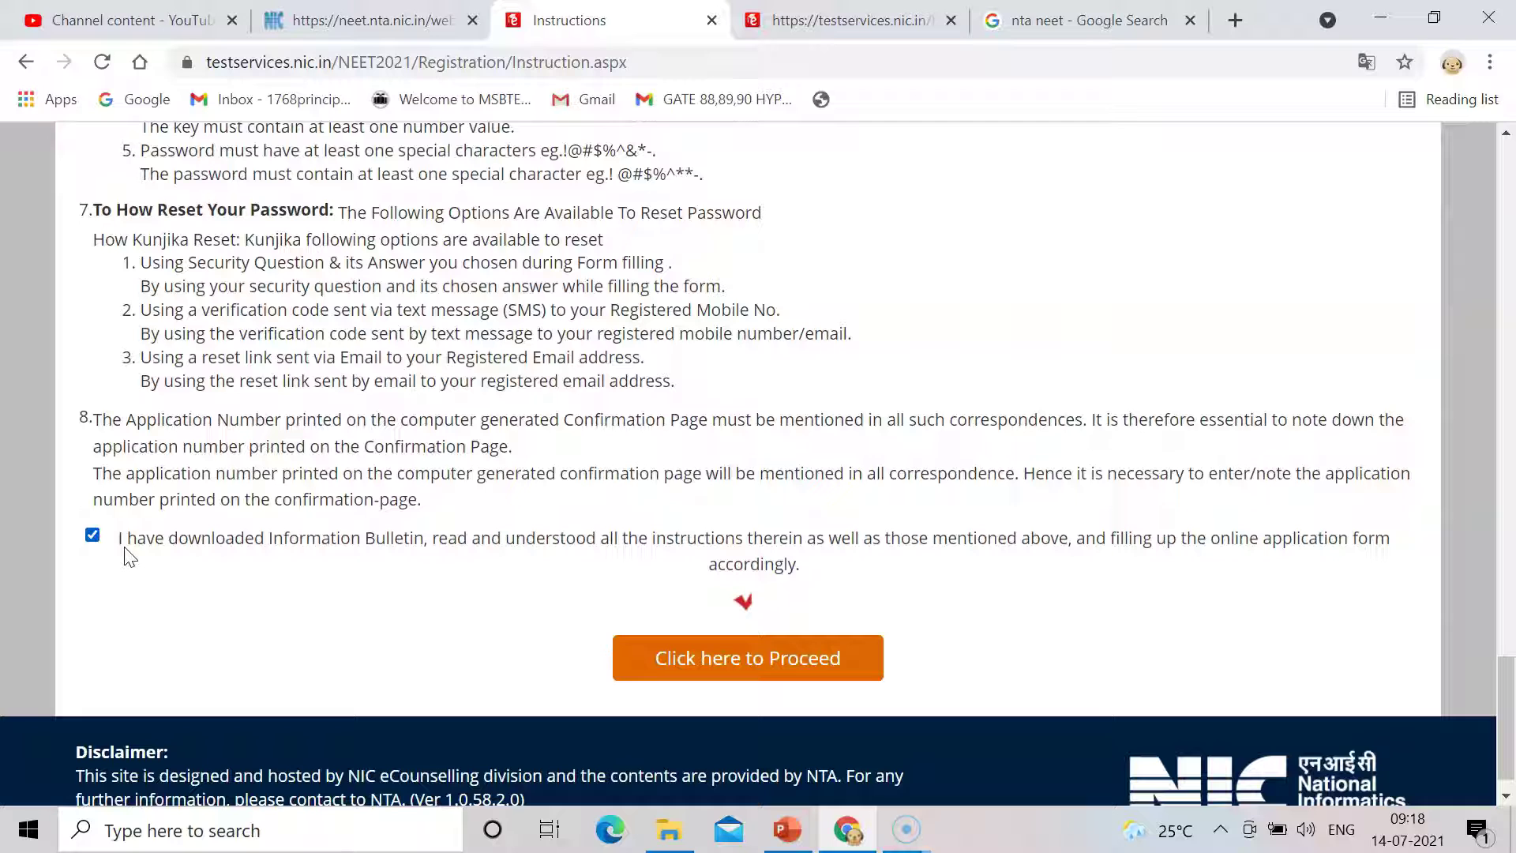
pyautogui.click(728, 663)
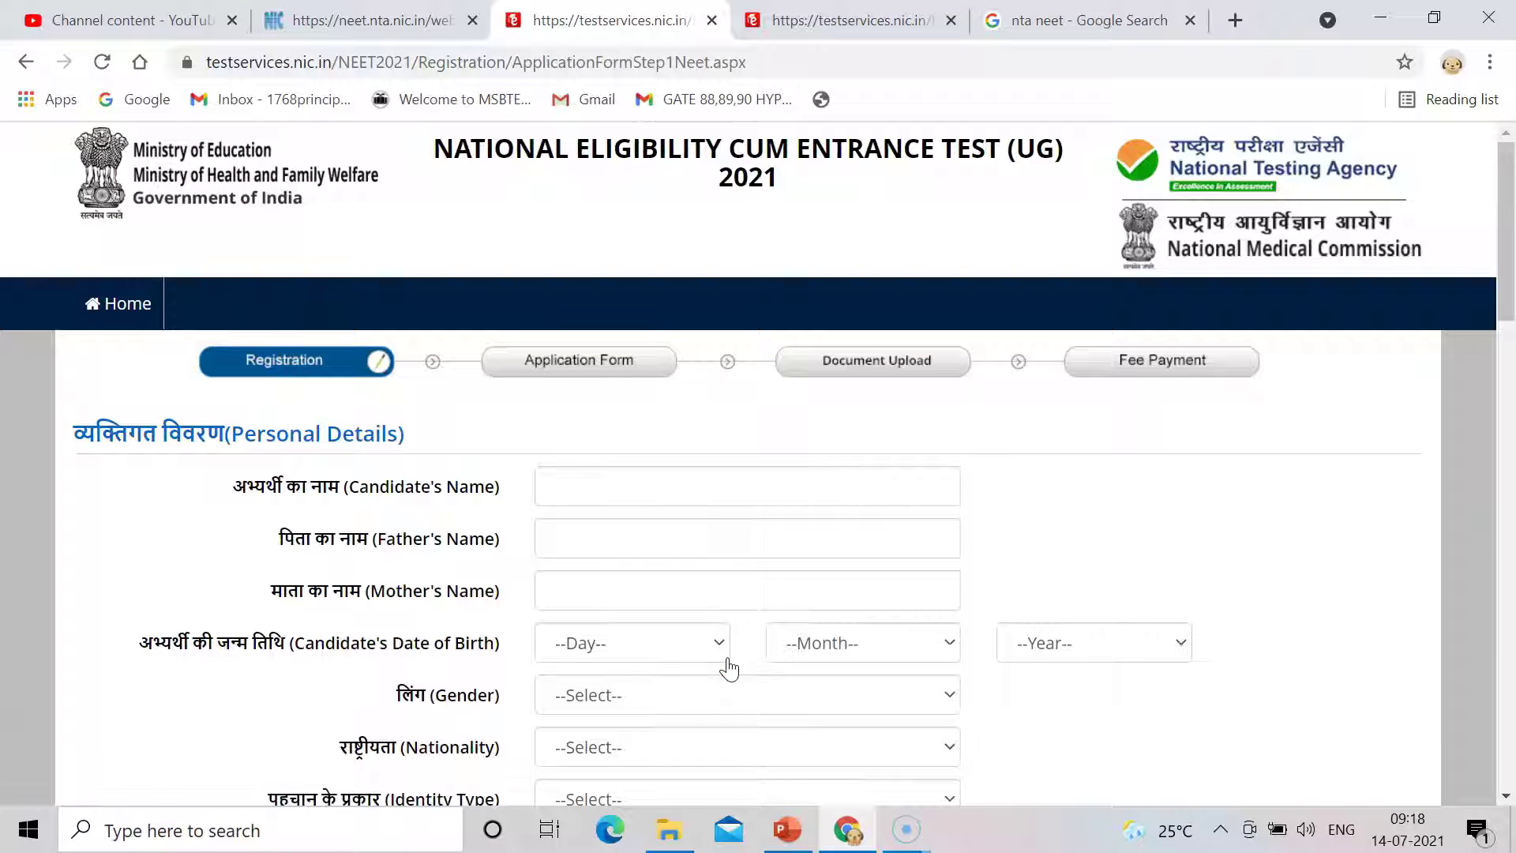
# Select the Candidate's Name field and look at the date-of-birth Day list without choosing a day.
pyautogui.moveTo(1509, 245); pyautogui.dragTo(1508, 270)
pyautogui.click(1056, 245)
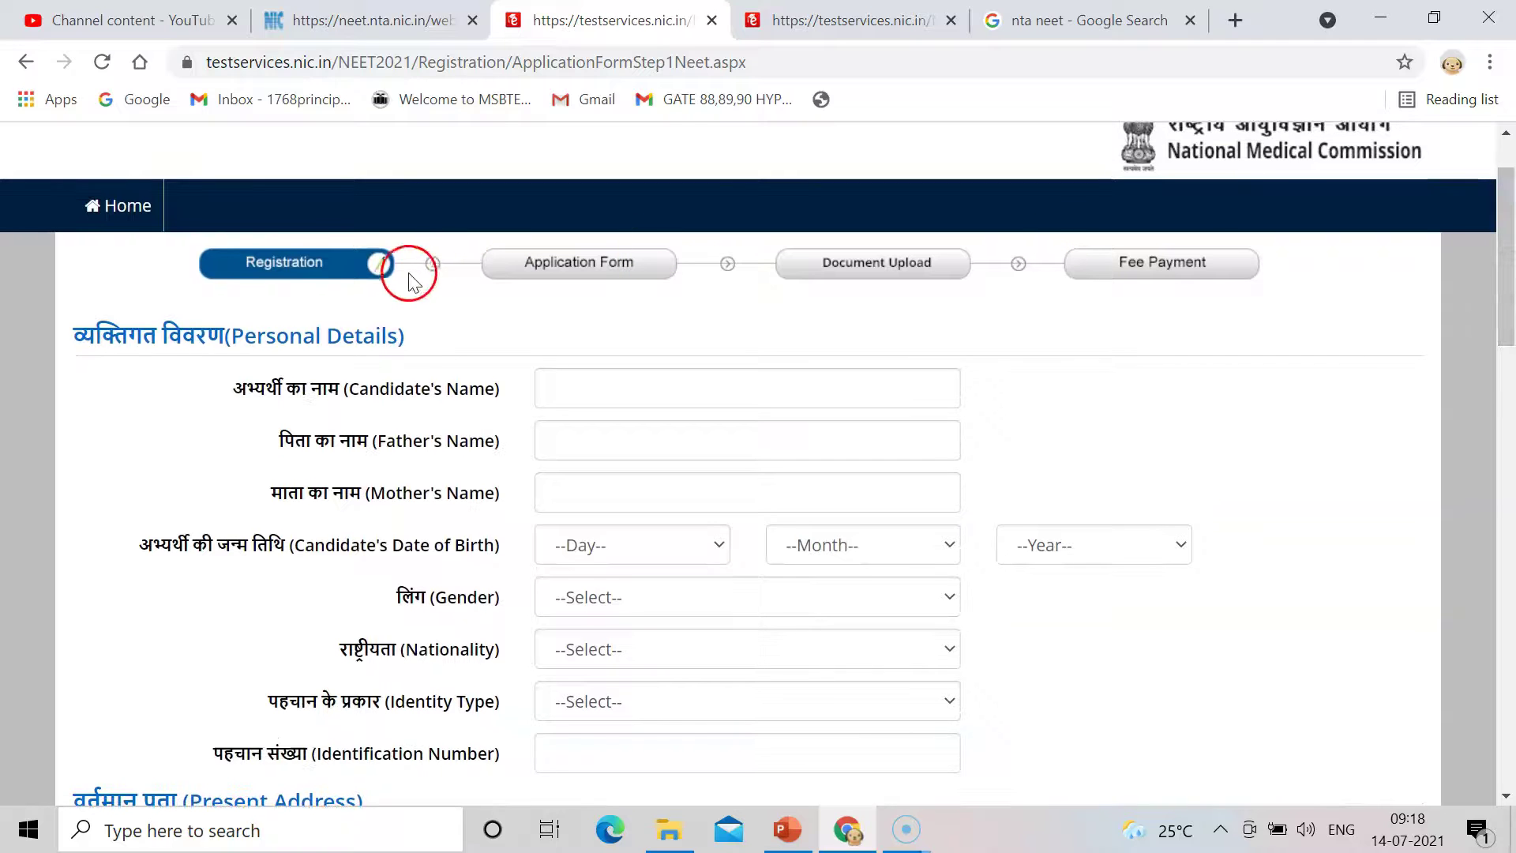
pyautogui.click(384, 389)
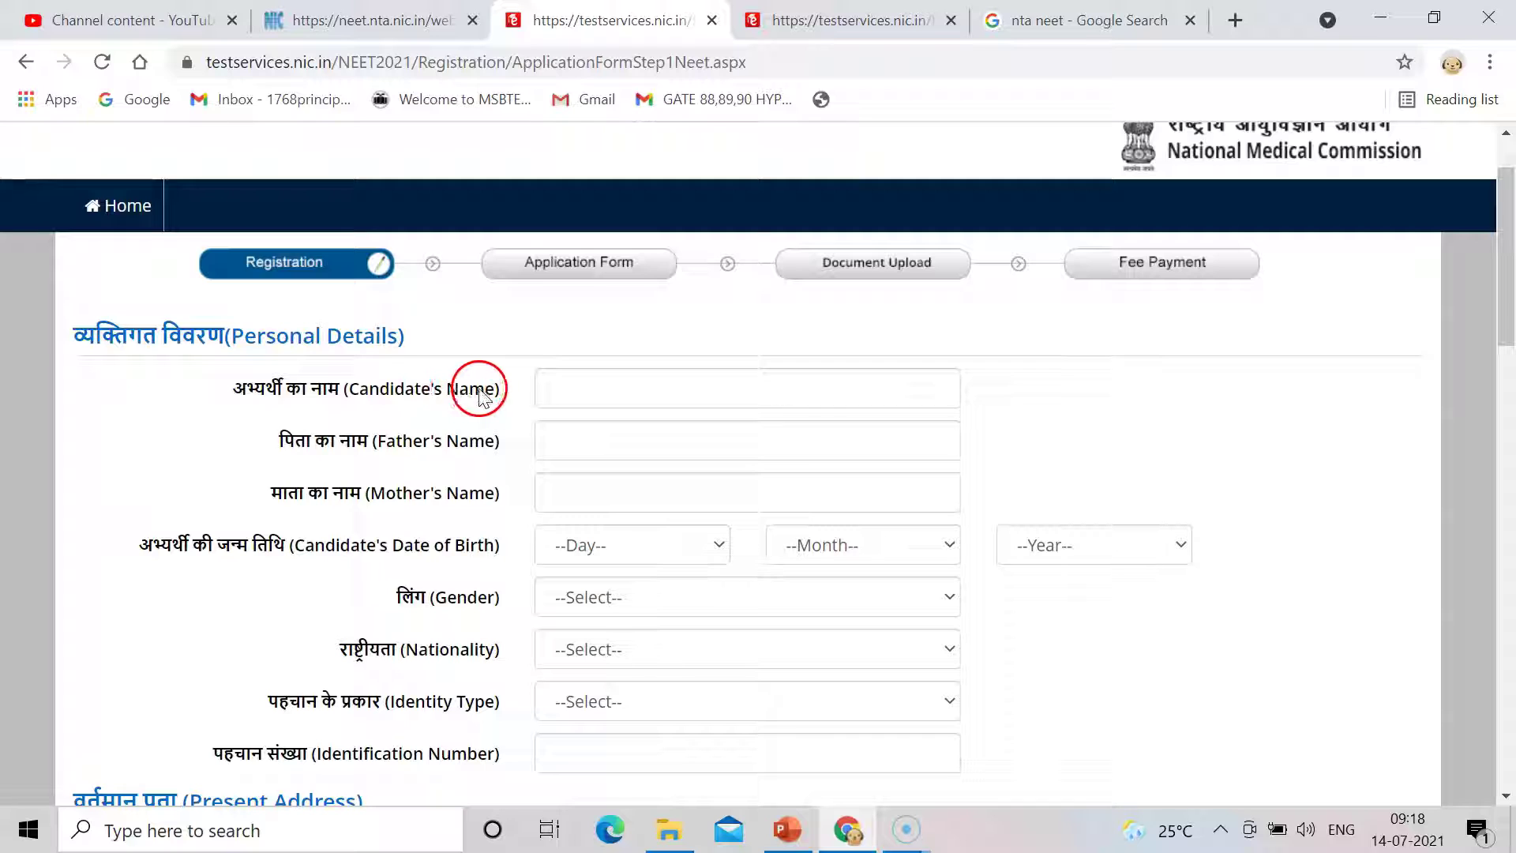
pyautogui.click(524, 390)
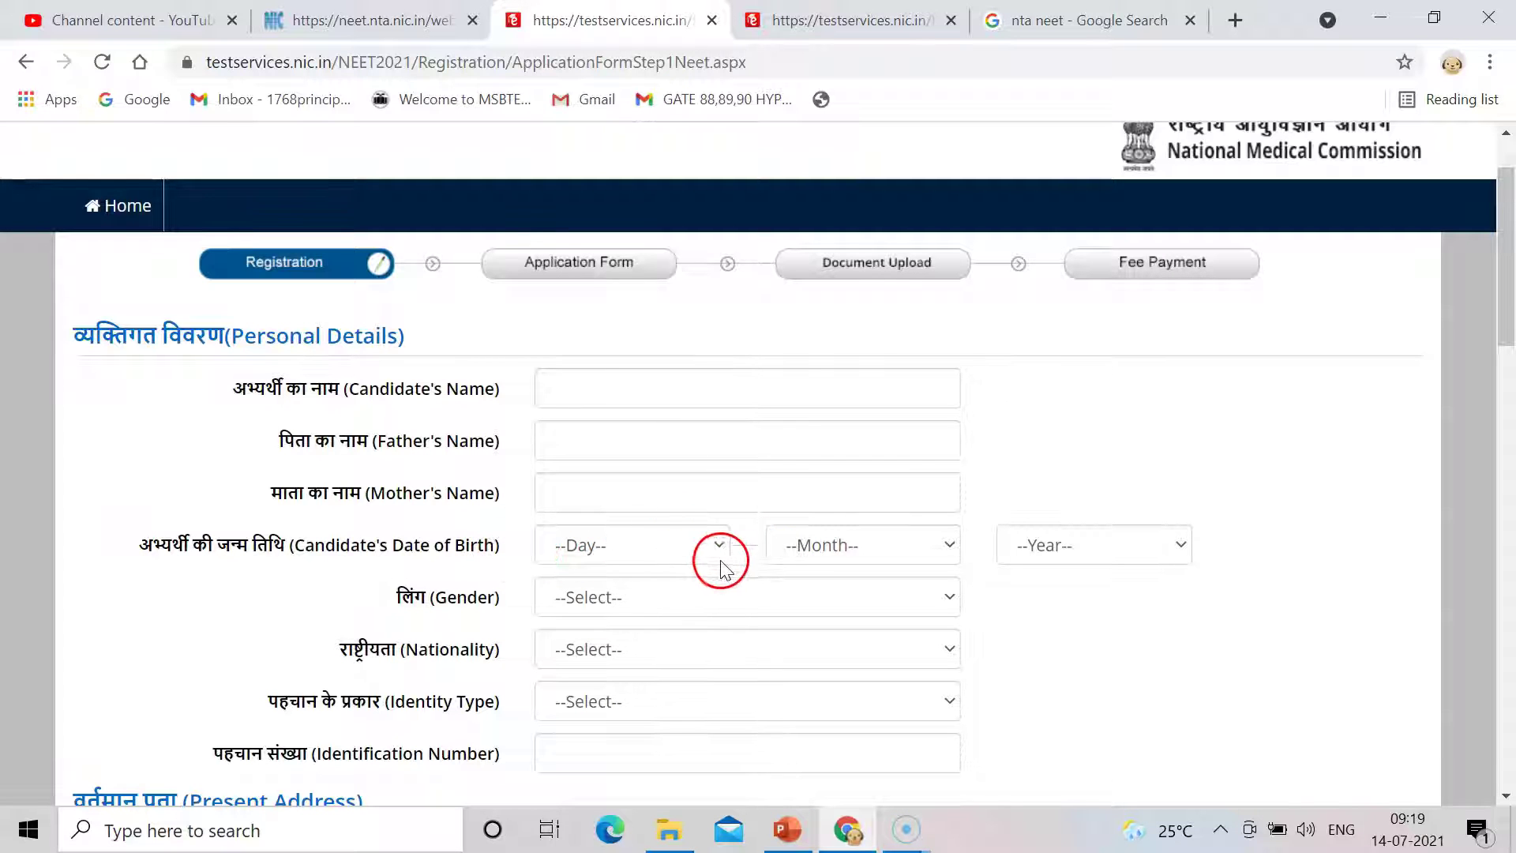
pyautogui.click(698, 545)
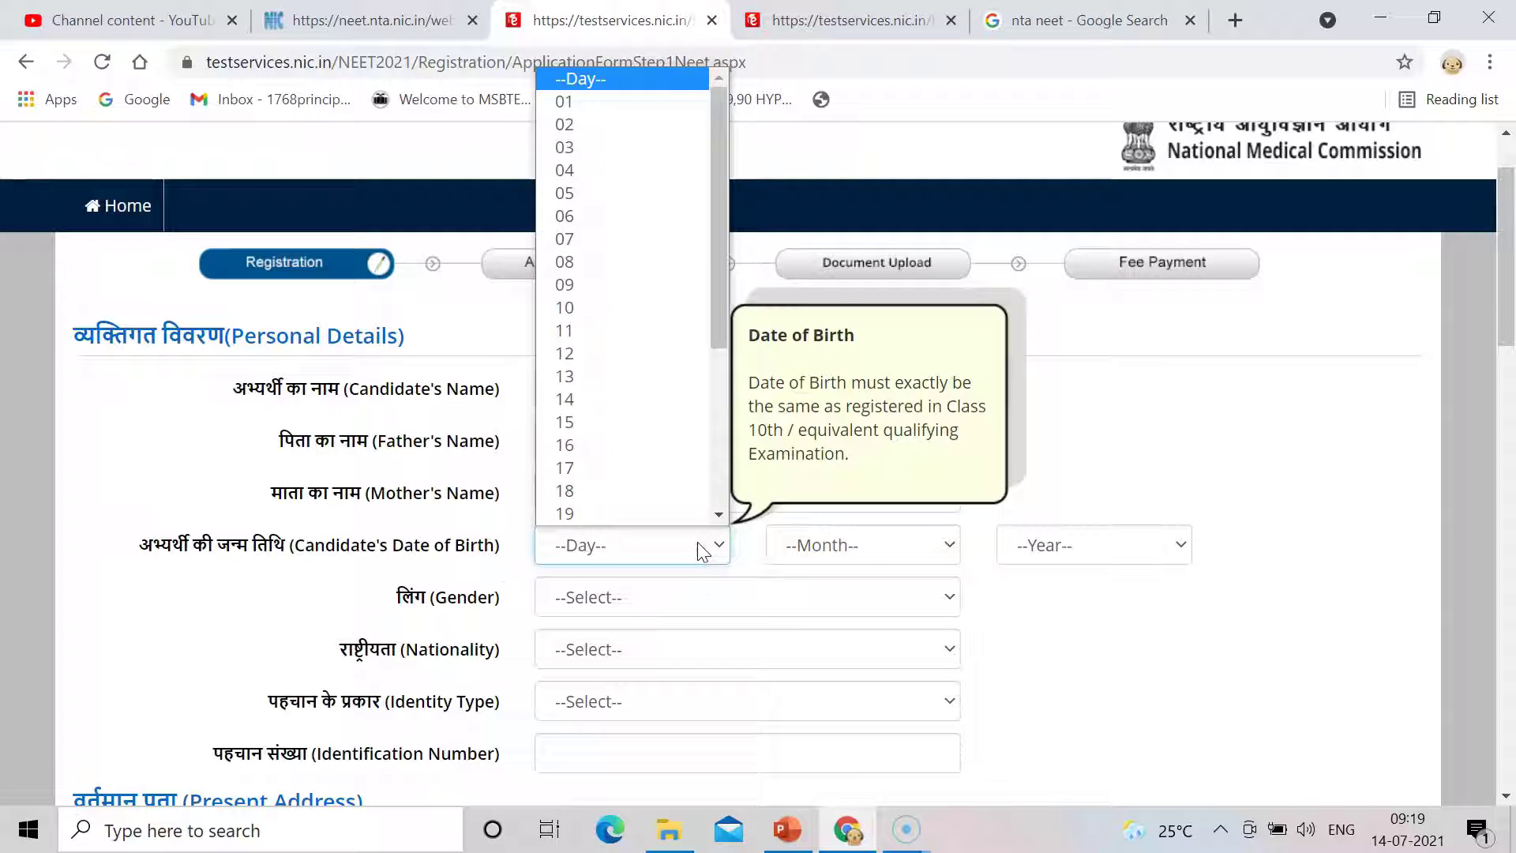
pyautogui.click(698, 545)
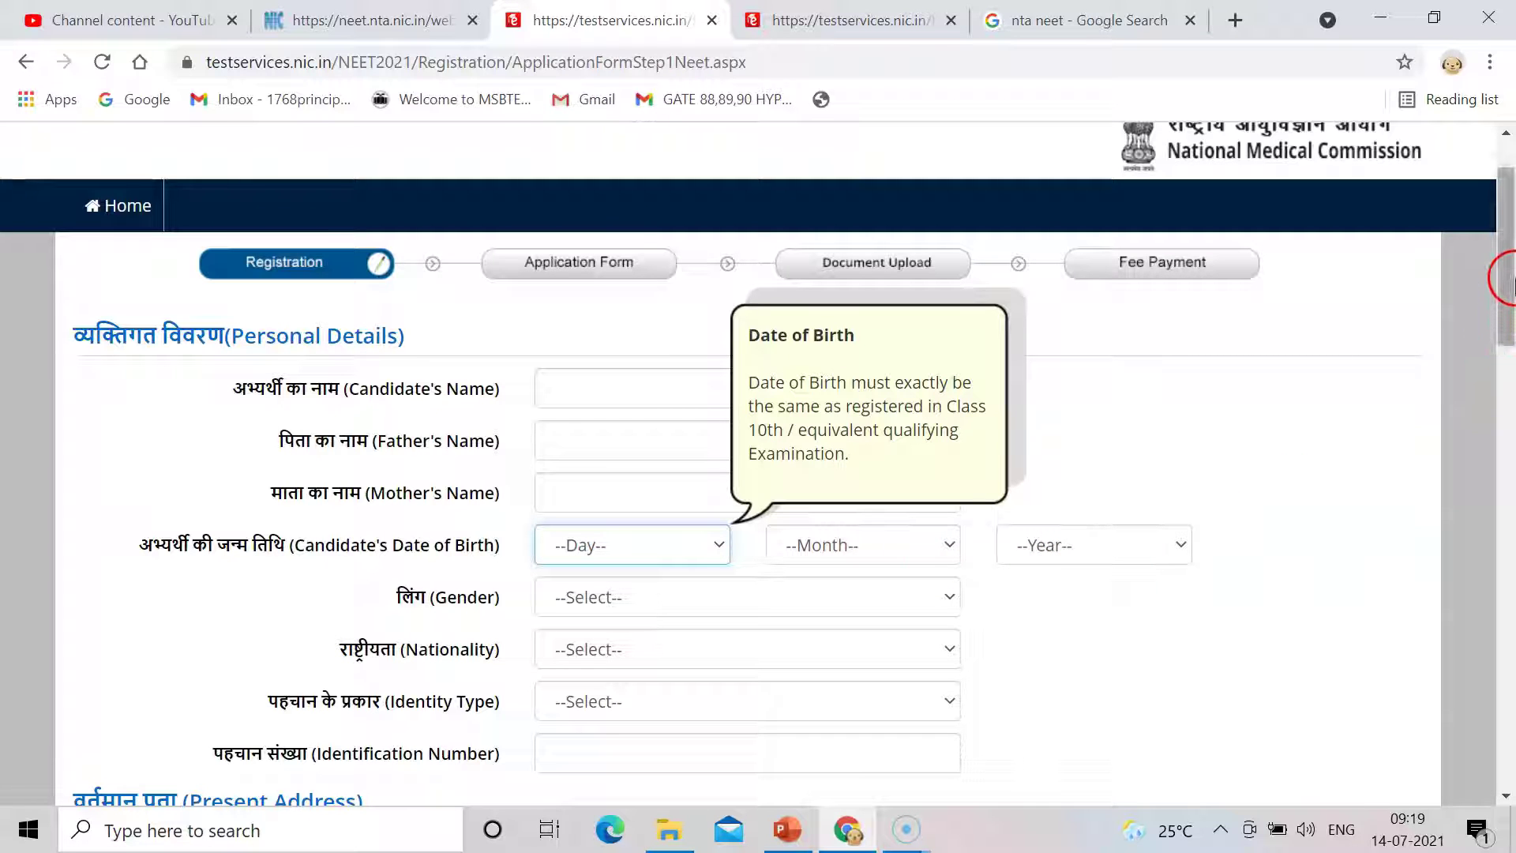
pyautogui.moveTo(1509, 286); pyautogui.dragTo(1509, 364)
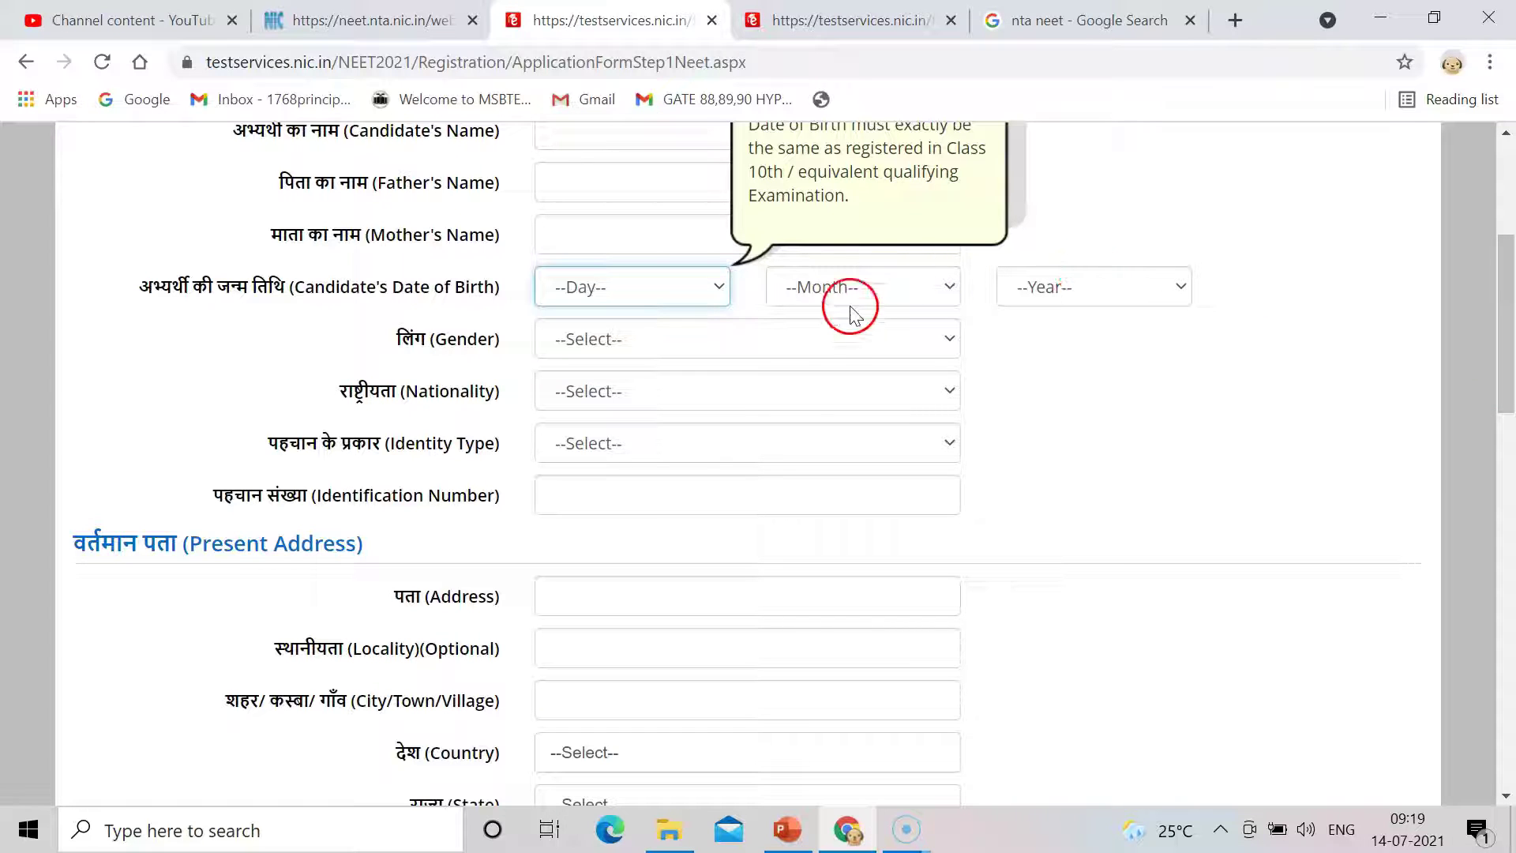
# Choose Indian nationality and 'Aadhaar Number (Last 4 digits only)' as the identity type.
pyautogui.click(842, 338)
pyautogui.click(837, 332)
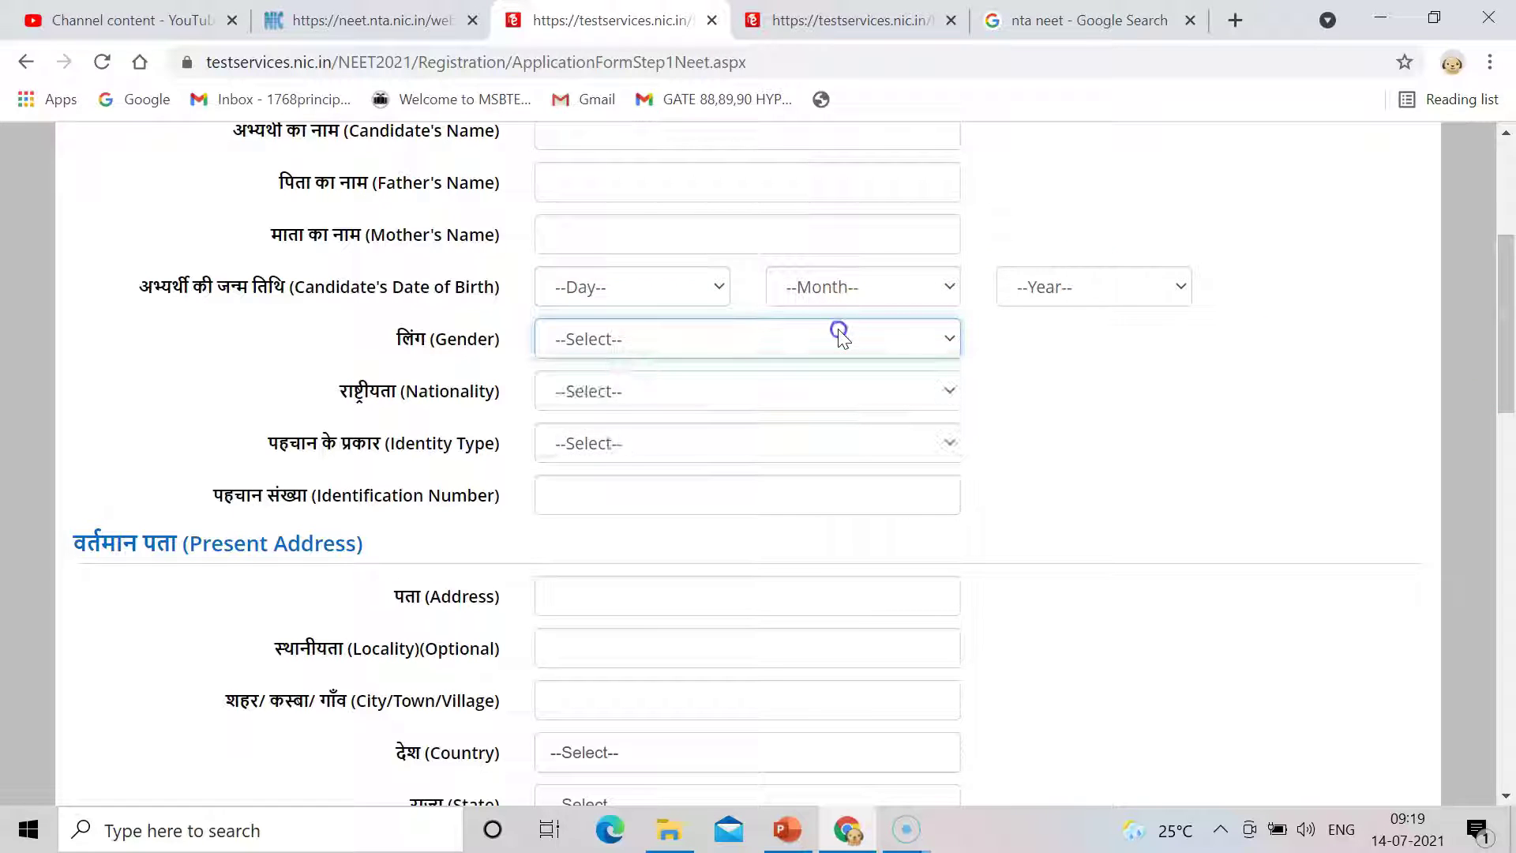
pyautogui.click(757, 390)
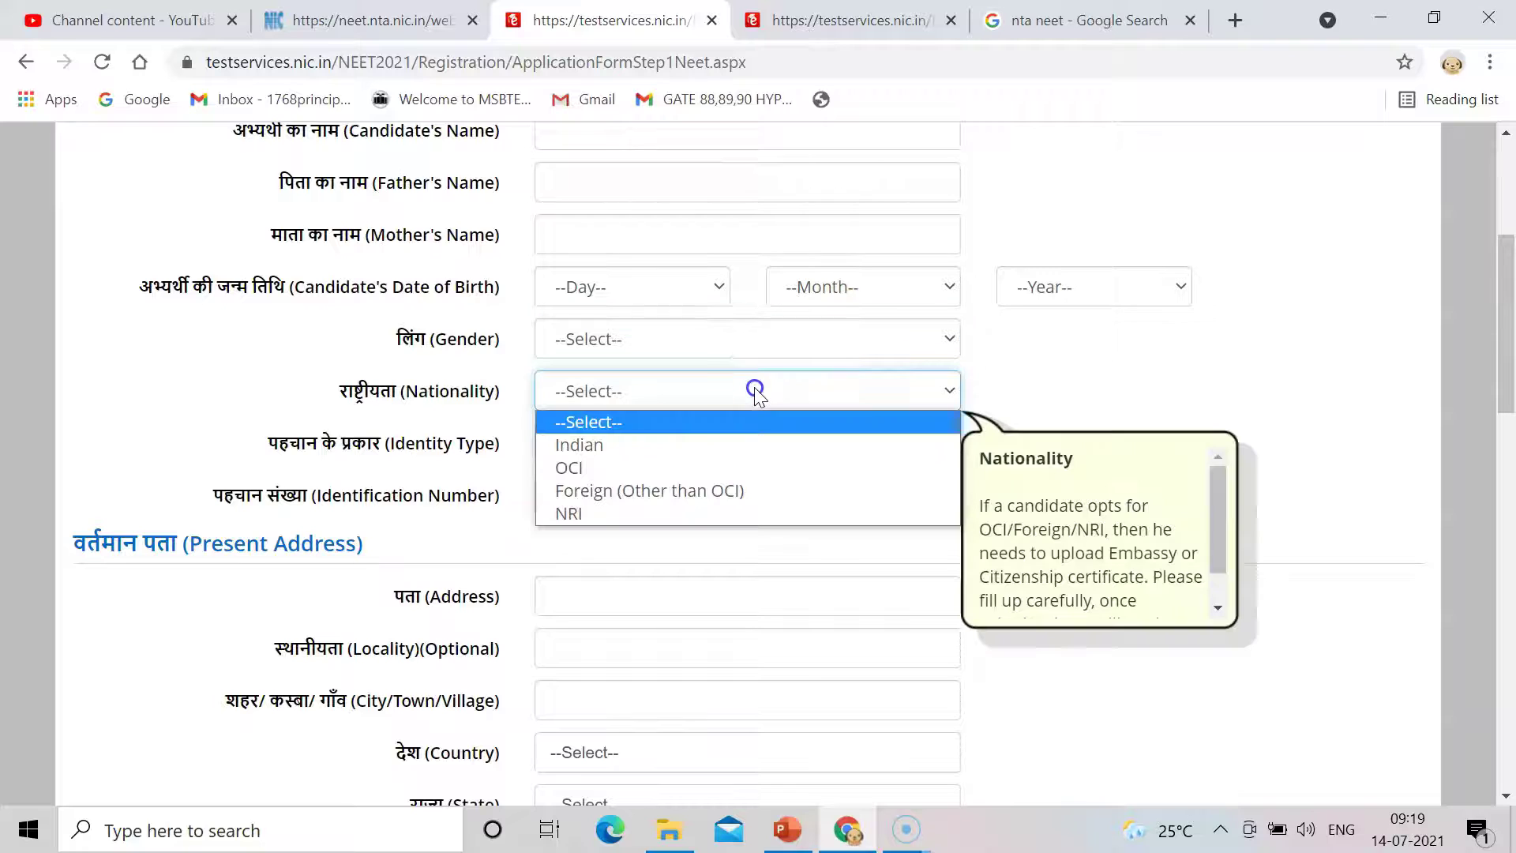
pyautogui.click(689, 447)
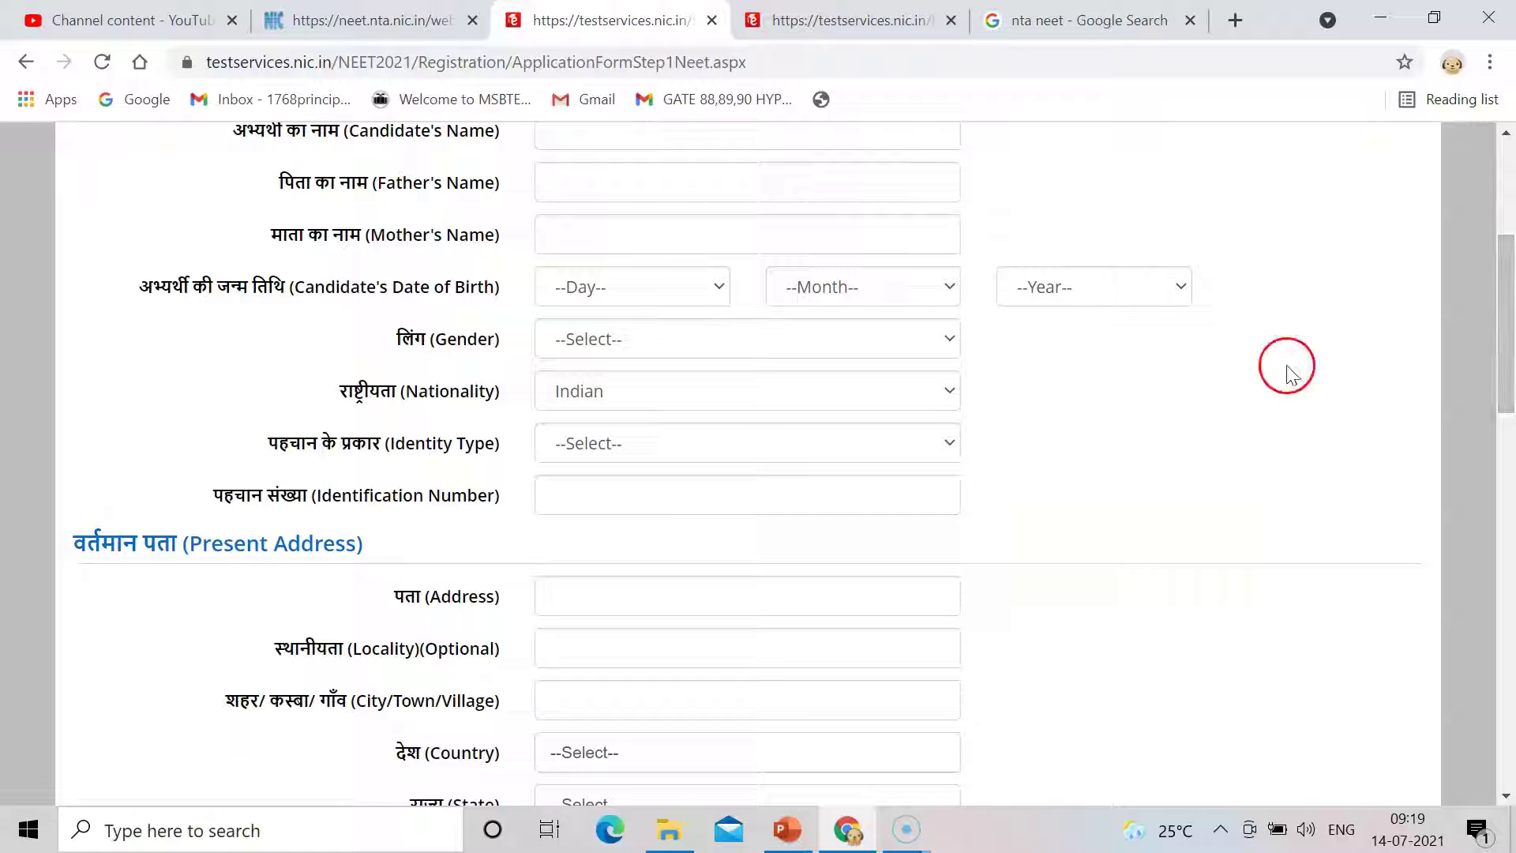
pyautogui.click(938, 444)
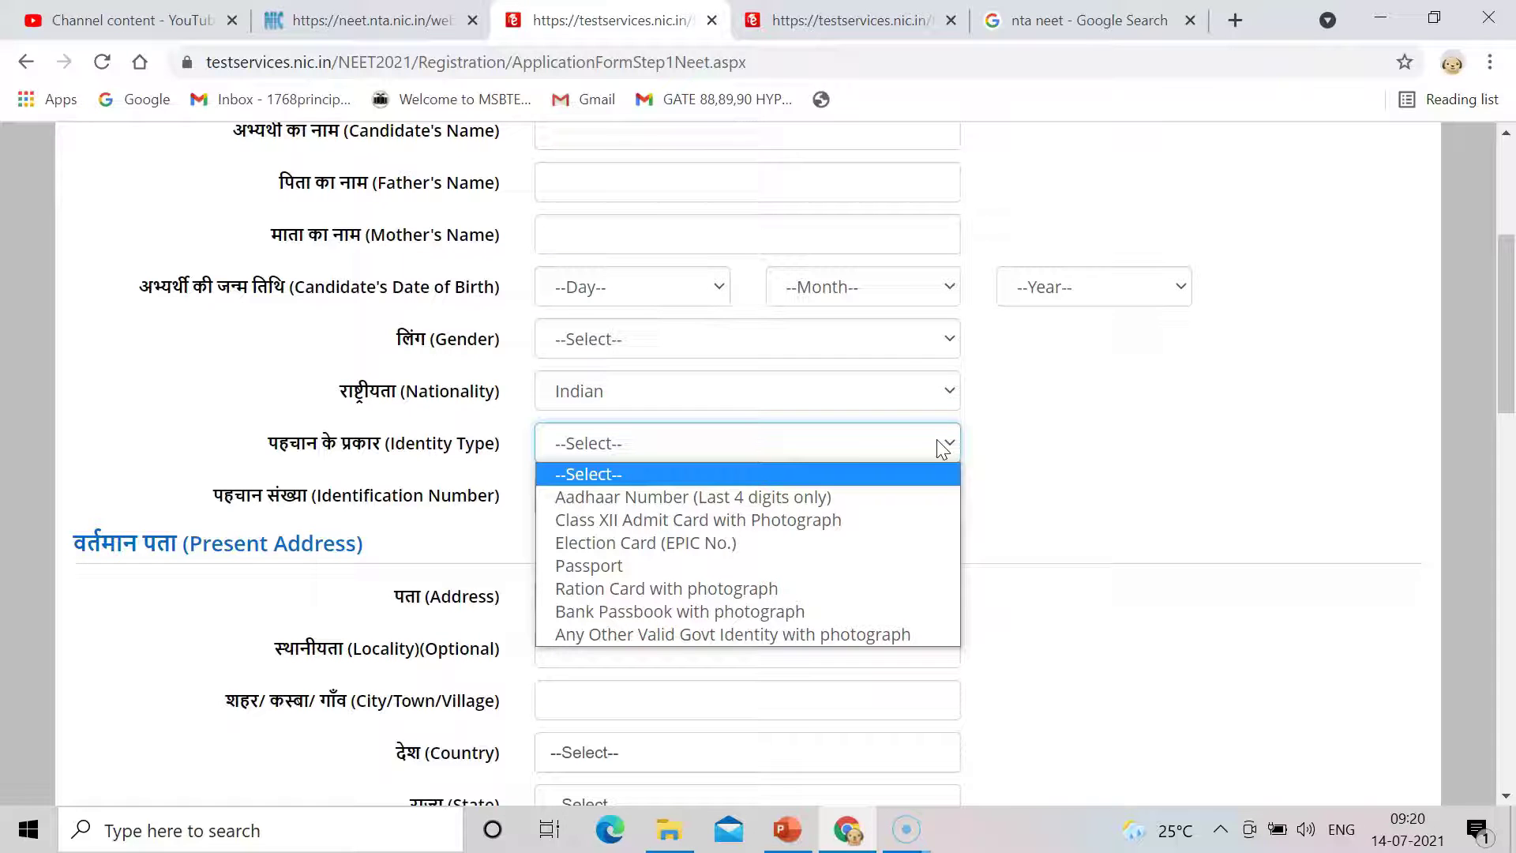
pyautogui.click(853, 497)
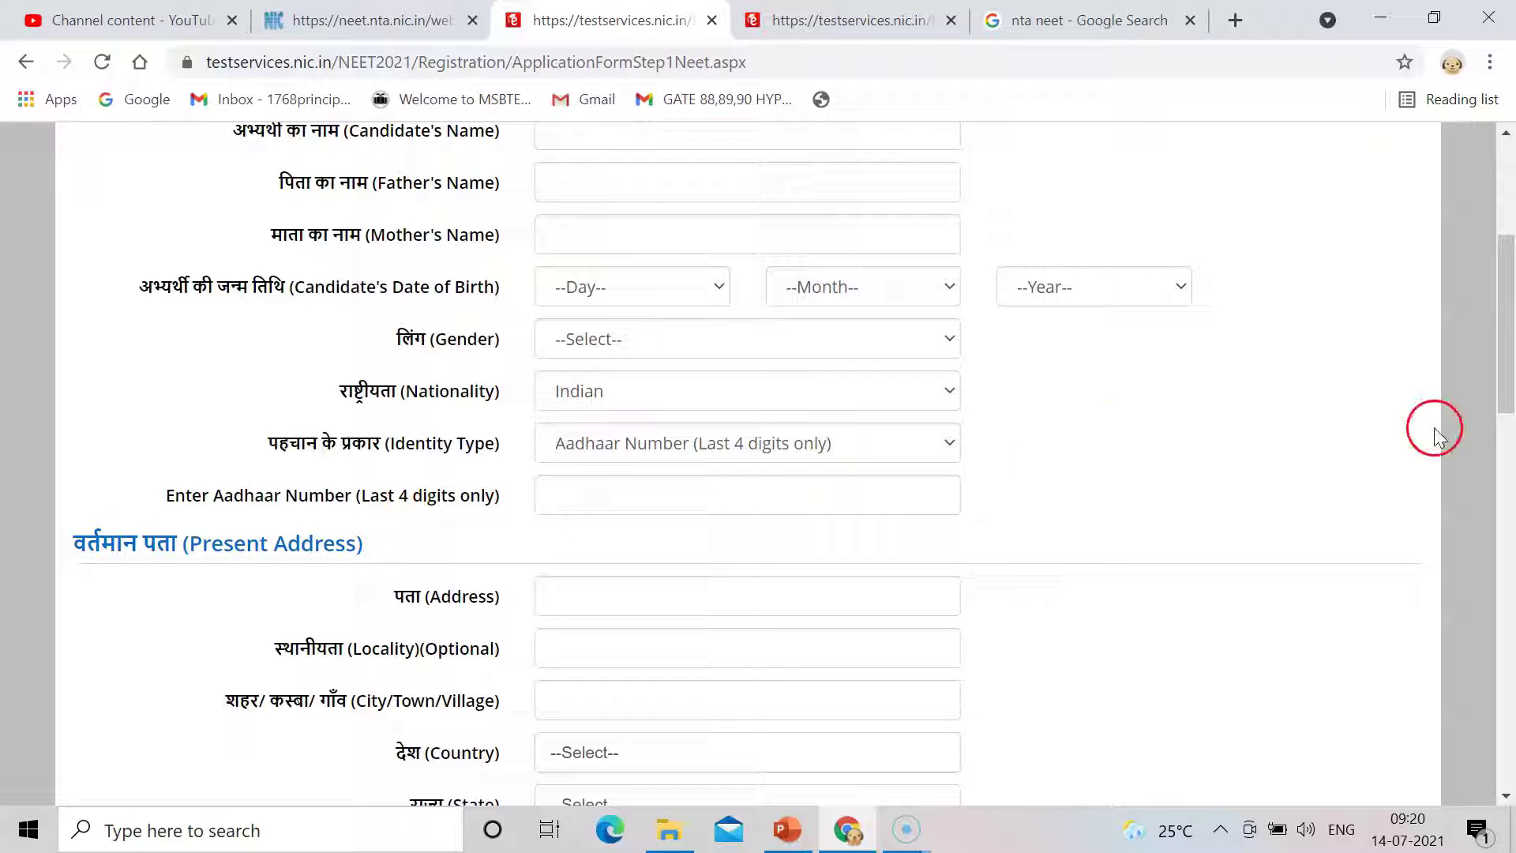
pyautogui.moveTo(1514, 388); pyautogui.dragTo(1512, 462)
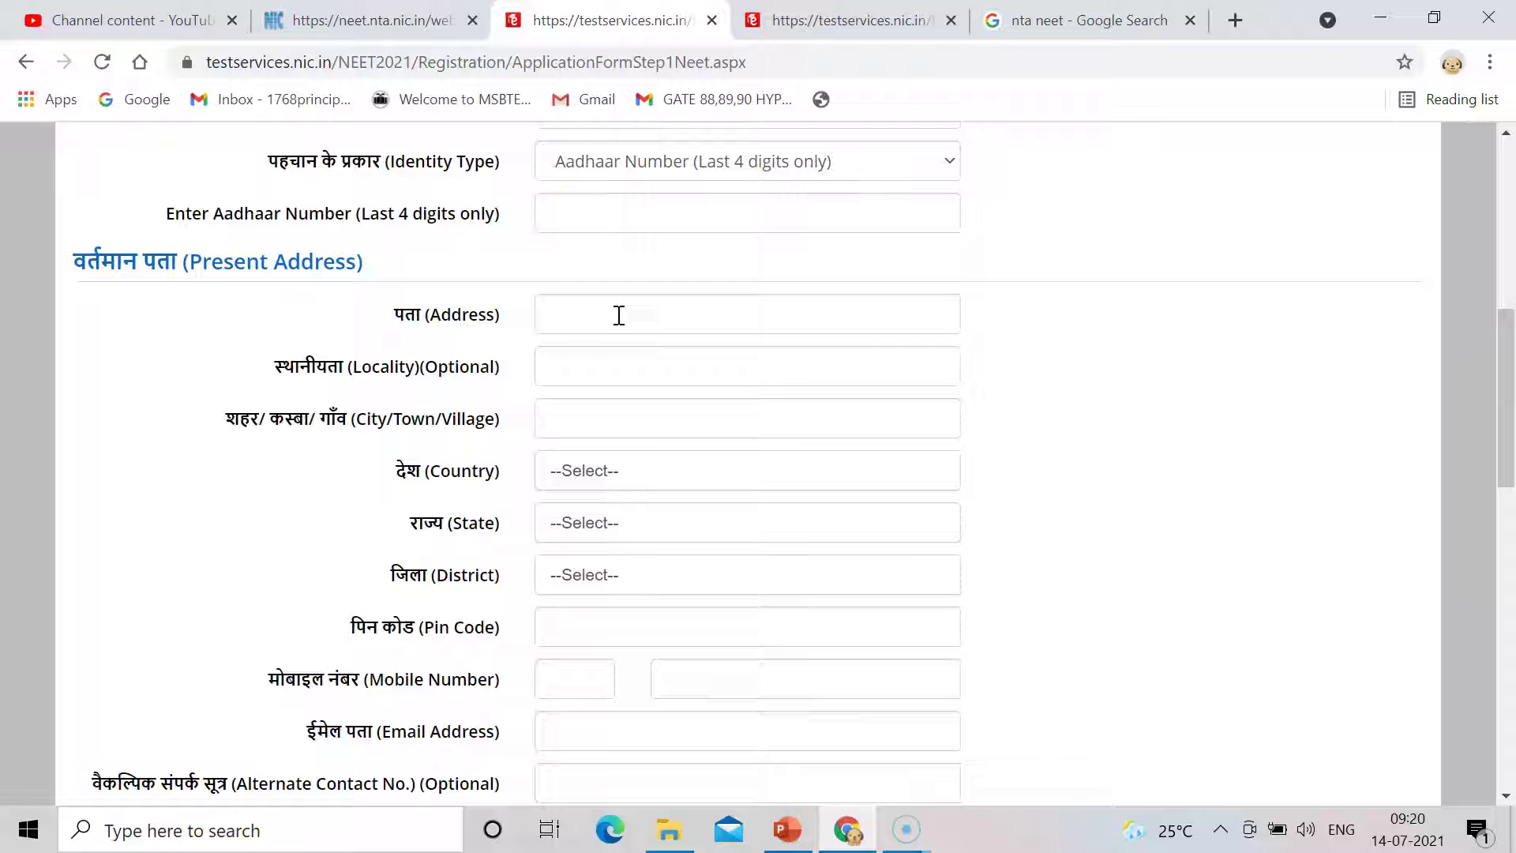
pyautogui.click(592, 325)
pyautogui.click(575, 328)
pyautogui.click(608, 473)
pyautogui.click(585, 575)
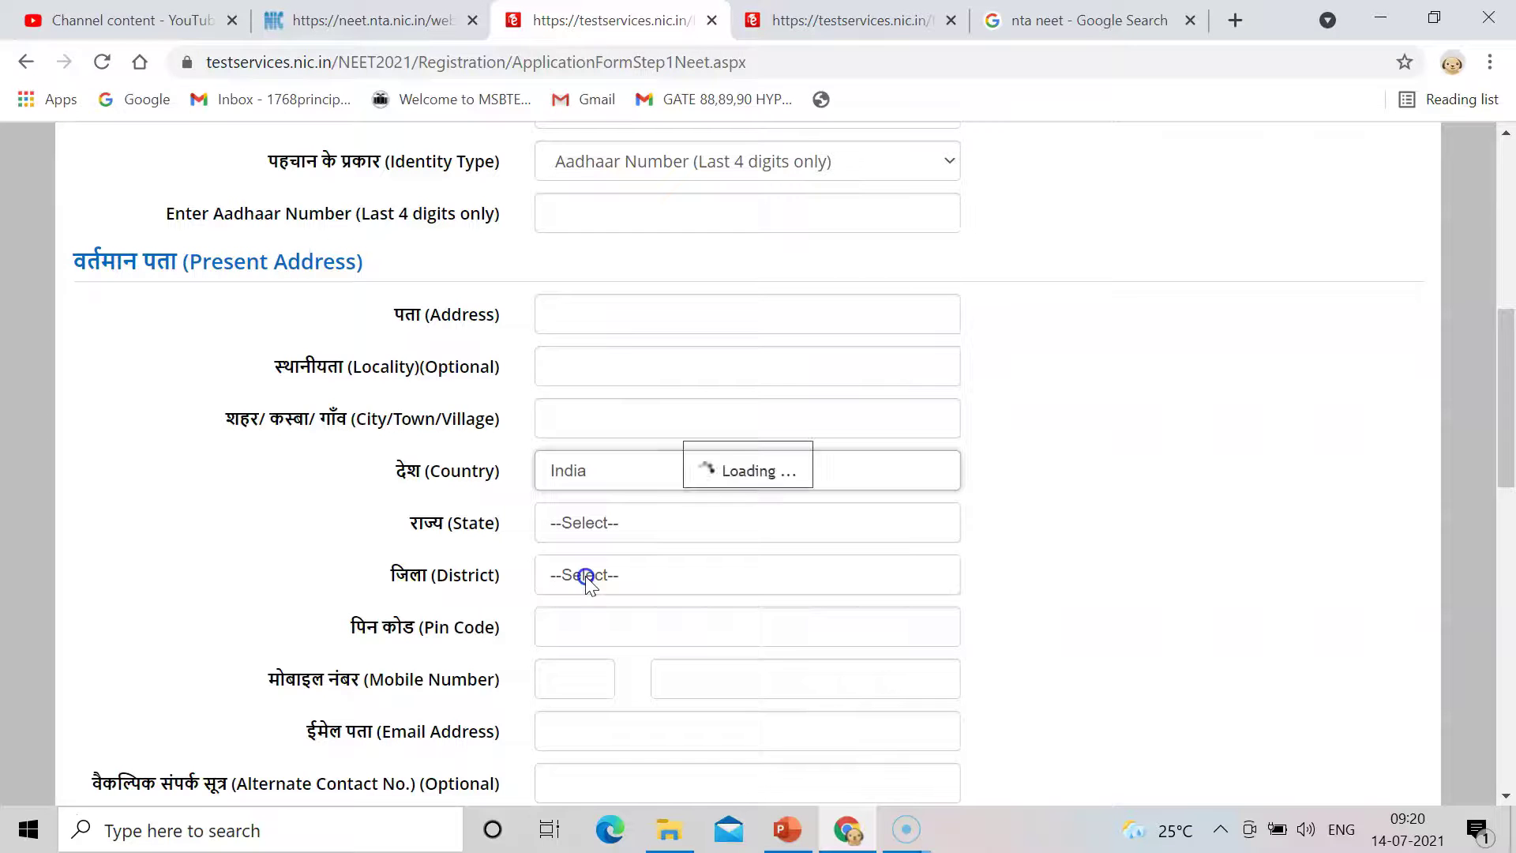
pyautogui.click(599, 533)
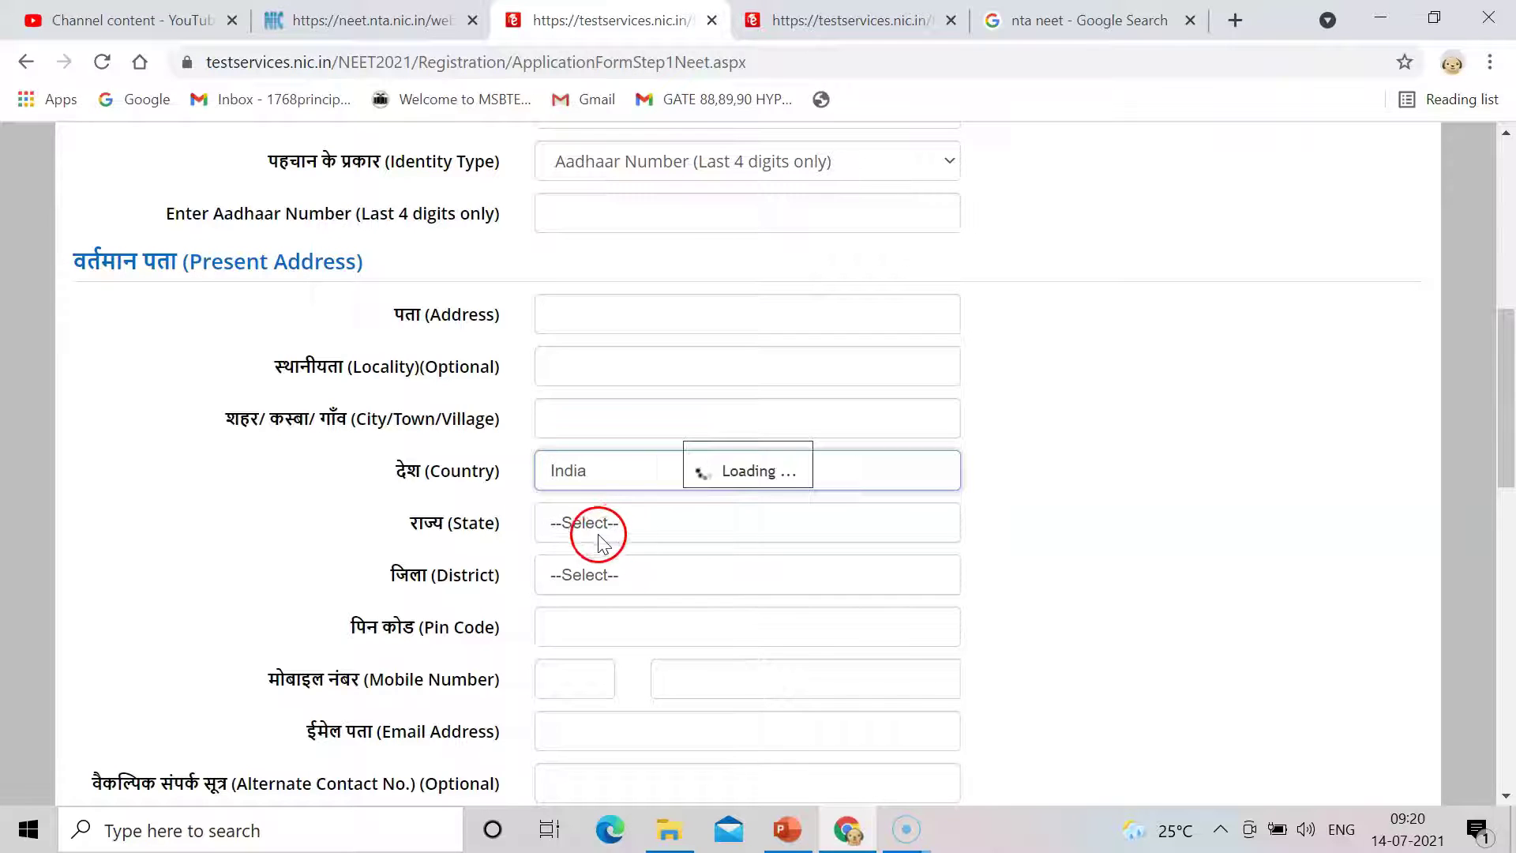
pyautogui.click(643, 527)
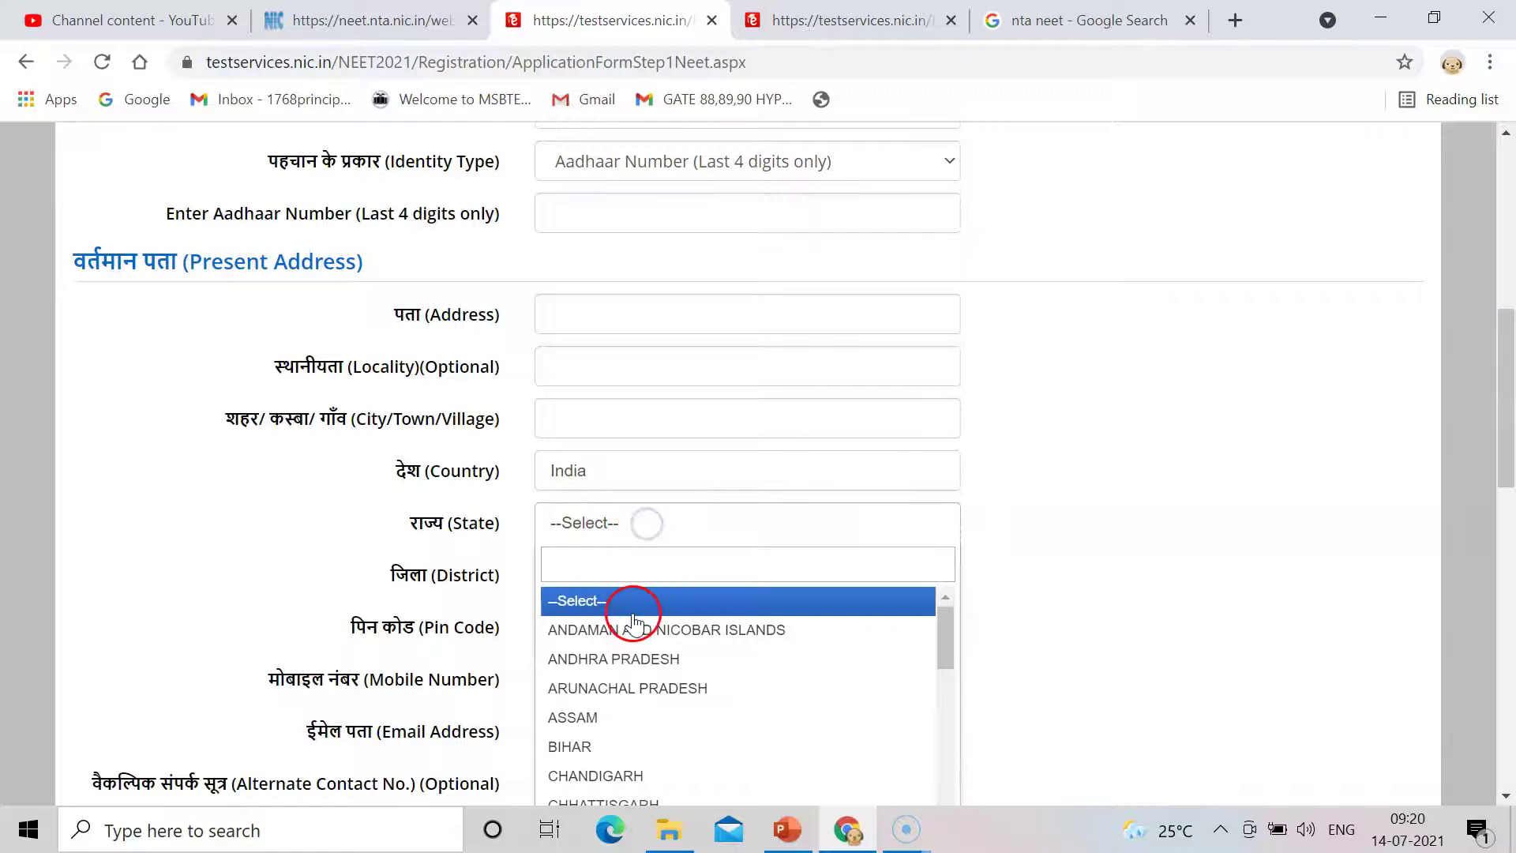
pyautogui.click(609, 559)
pyautogui.write('ma')
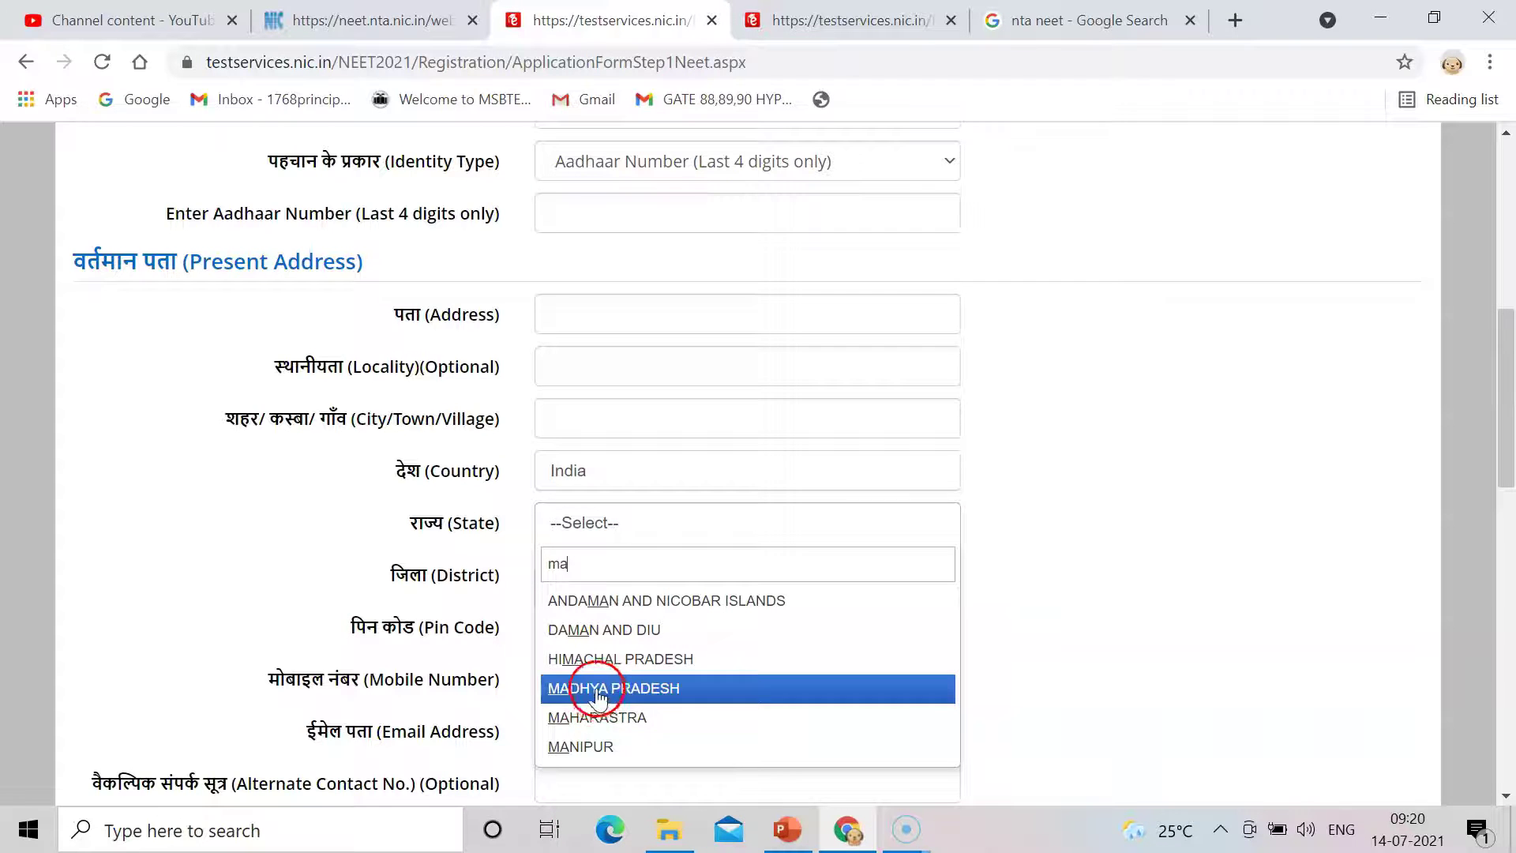
pyautogui.click(599, 717)
pyautogui.click(681, 574)
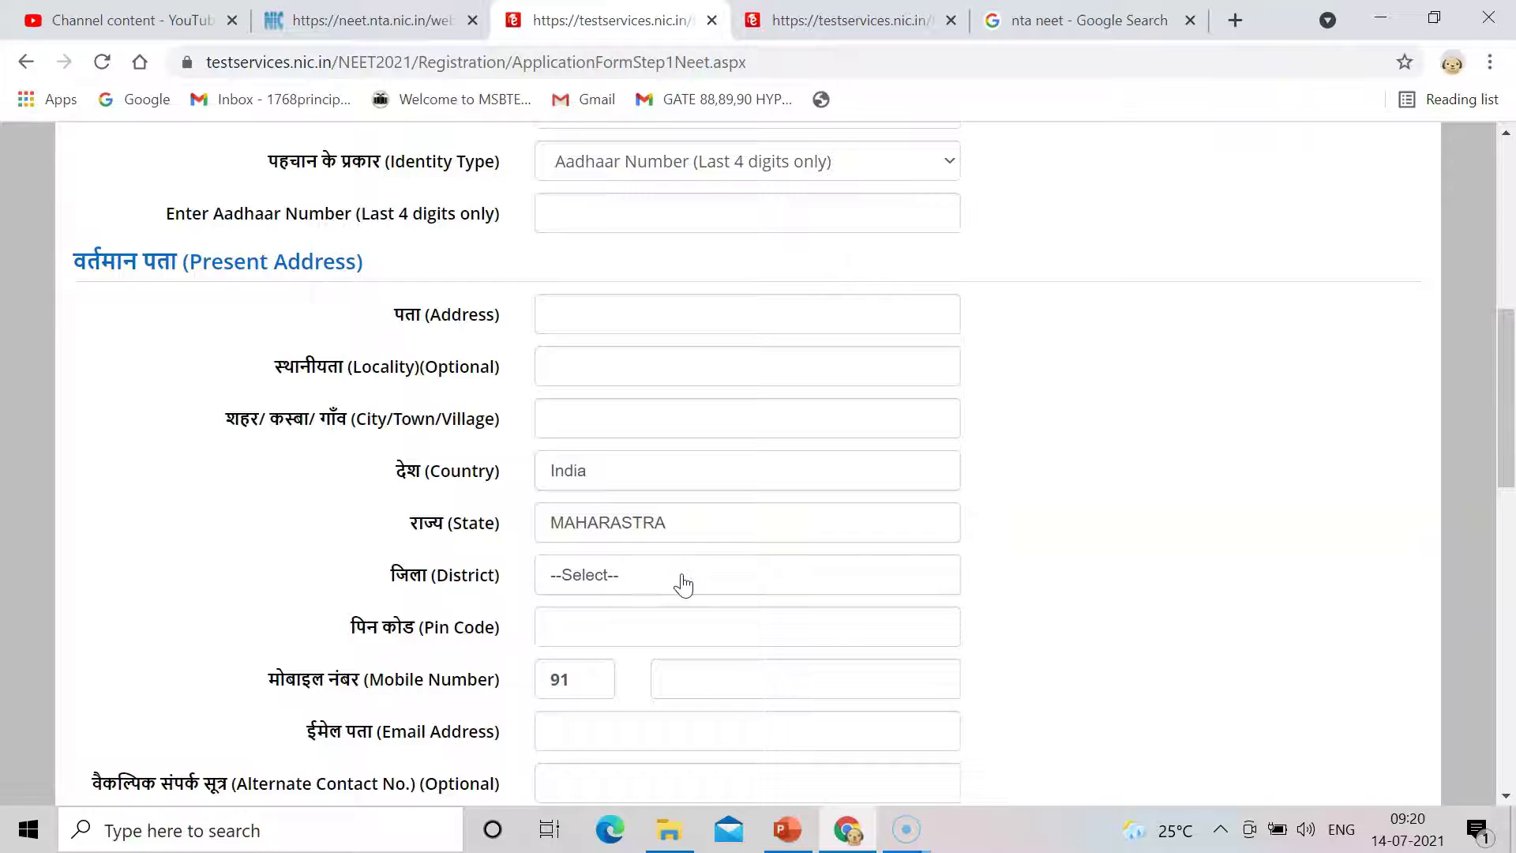
pyautogui.click(682, 576)
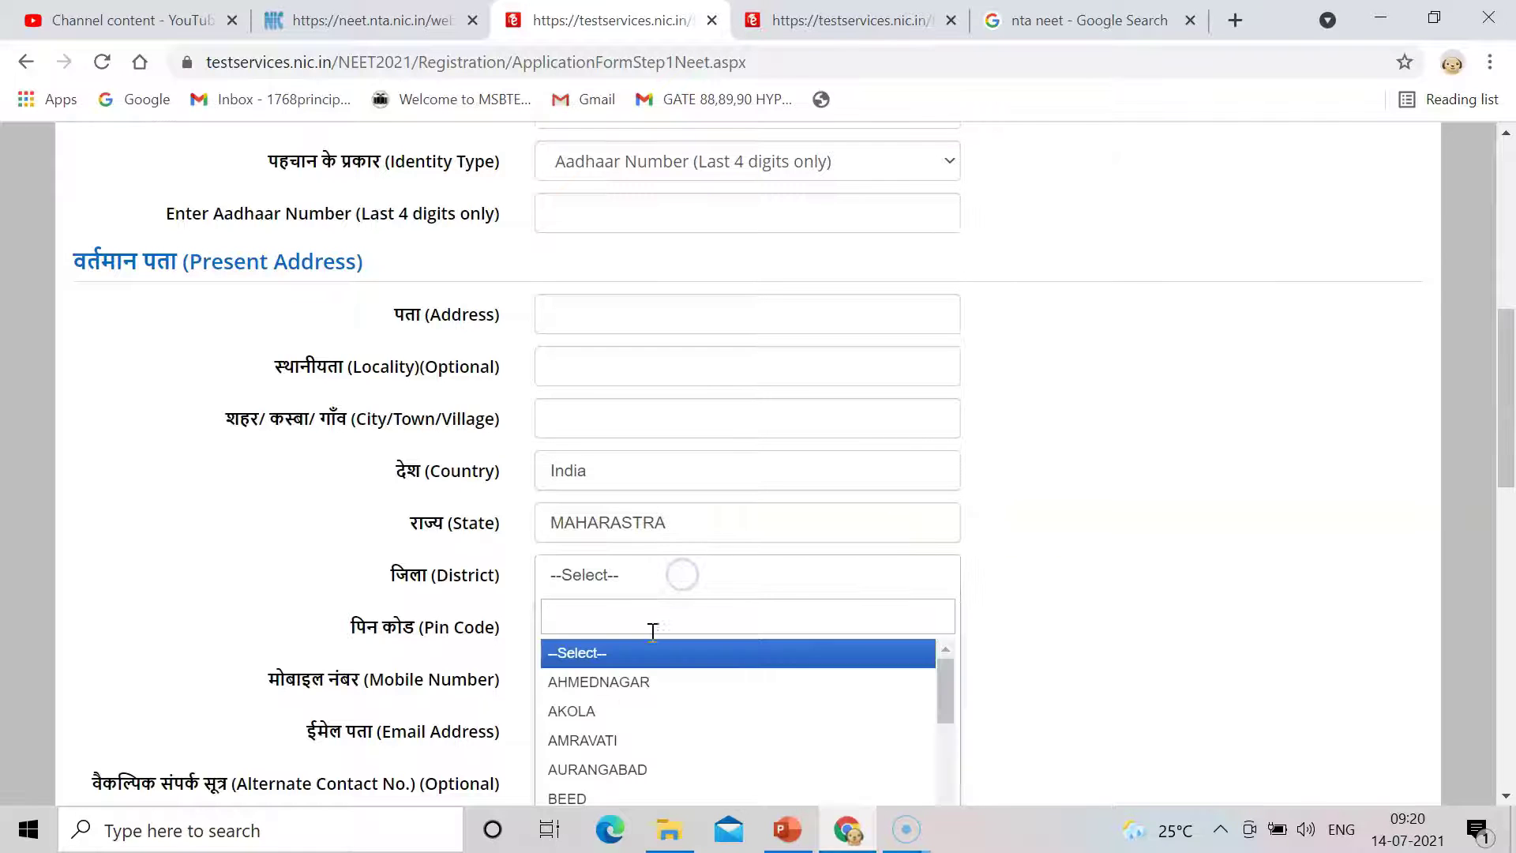
pyautogui.click(621, 682)
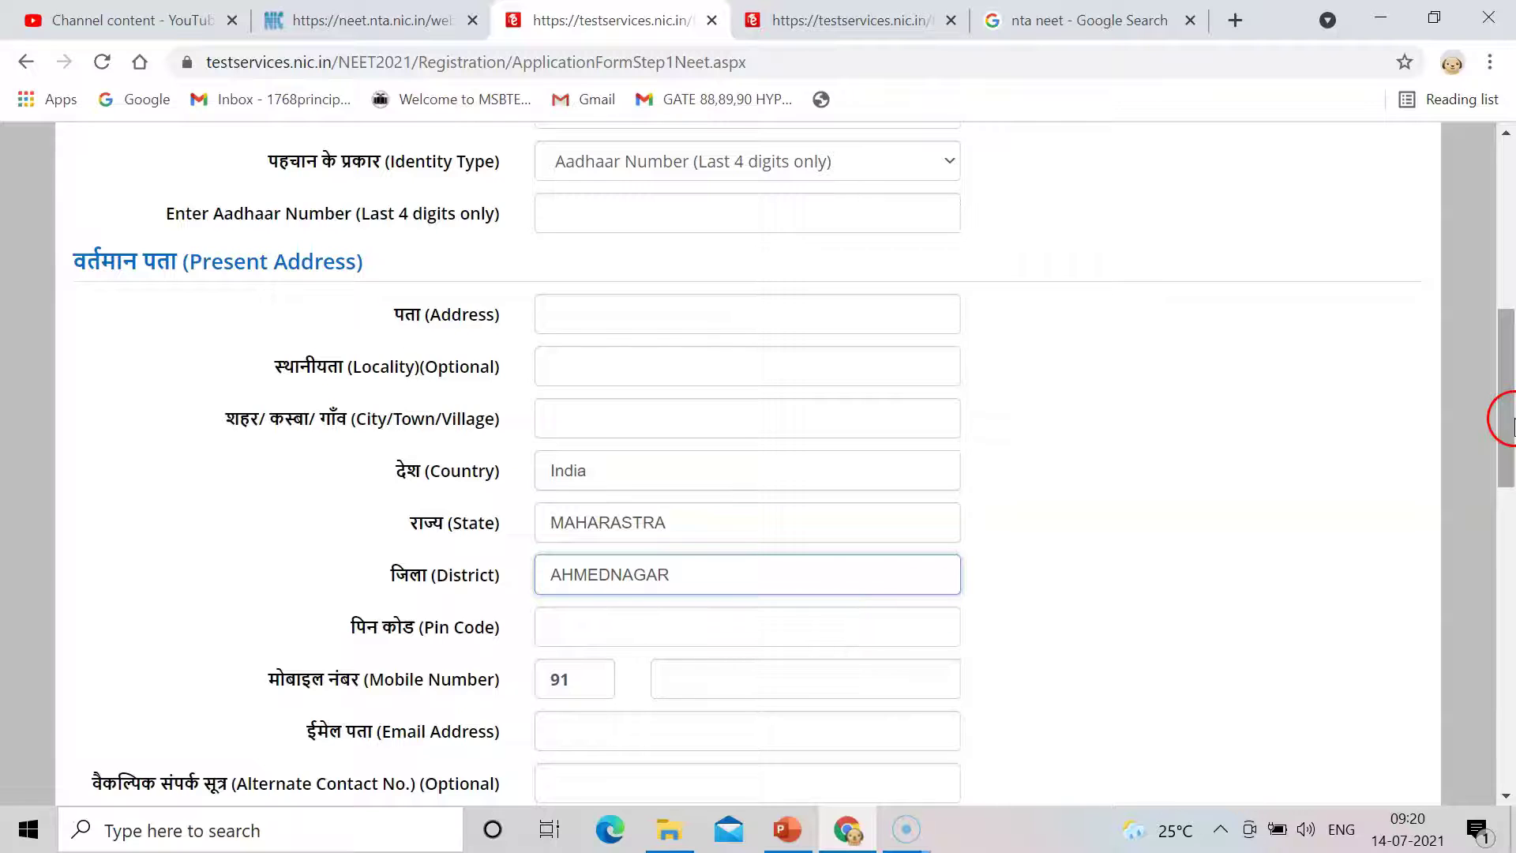
pyautogui.moveTo(1512, 419); pyautogui.dragTo(1510, 504)
pyautogui.click(1093, 364)
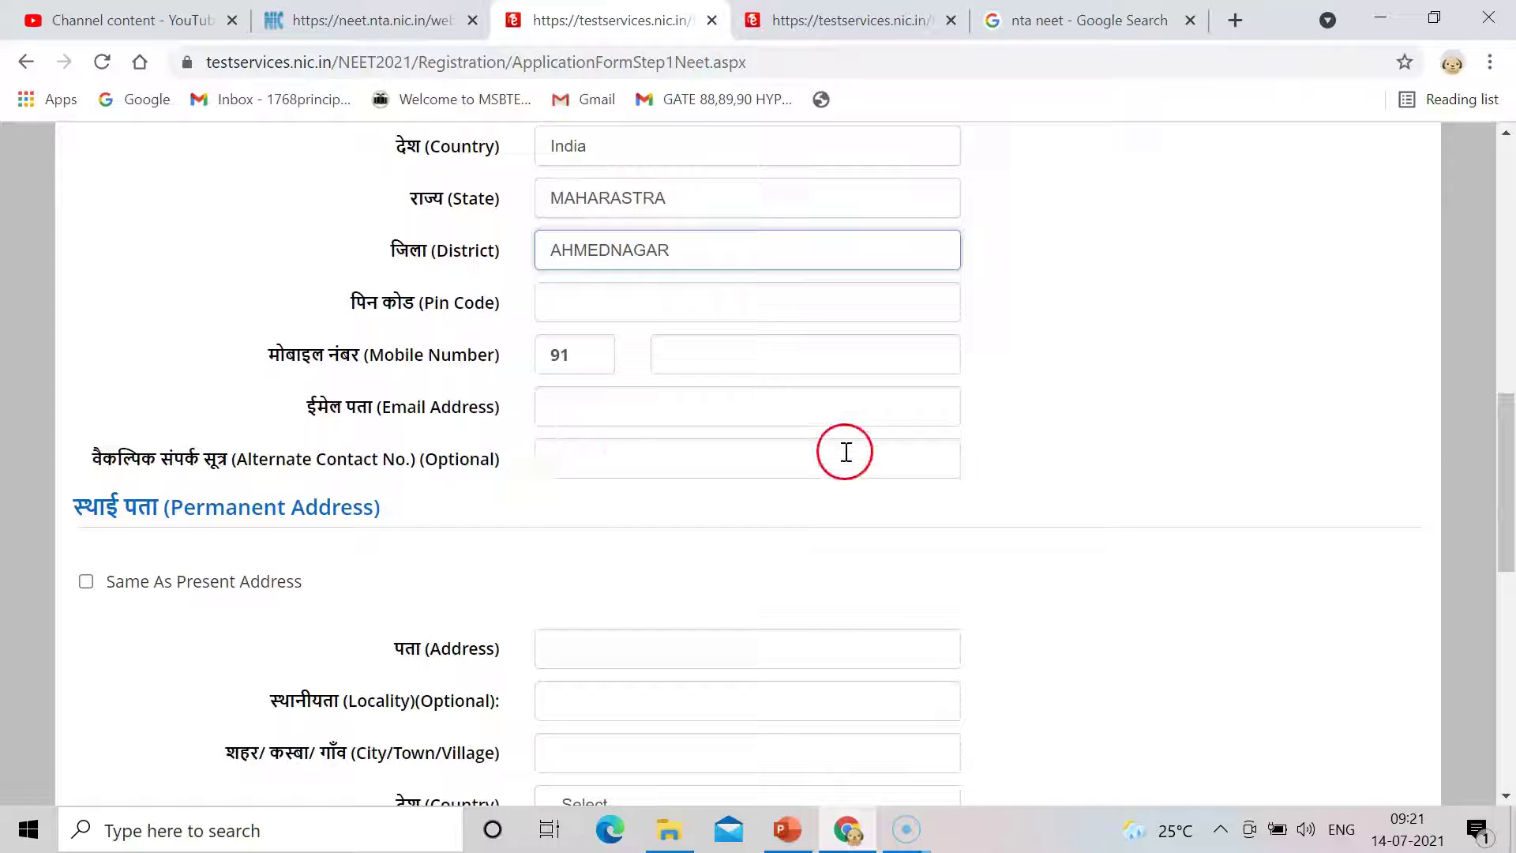
# Review the Choose Password rules callout, then open a new blank browser tab.
pyautogui.moveTo(1495, 462)
pyautogui.mouseDown()
pyautogui.moveTo(1510, 524)
pyautogui.moveTo(1510, 410)
pyautogui.moveTo(1510, 484)
pyautogui.mouseUp()
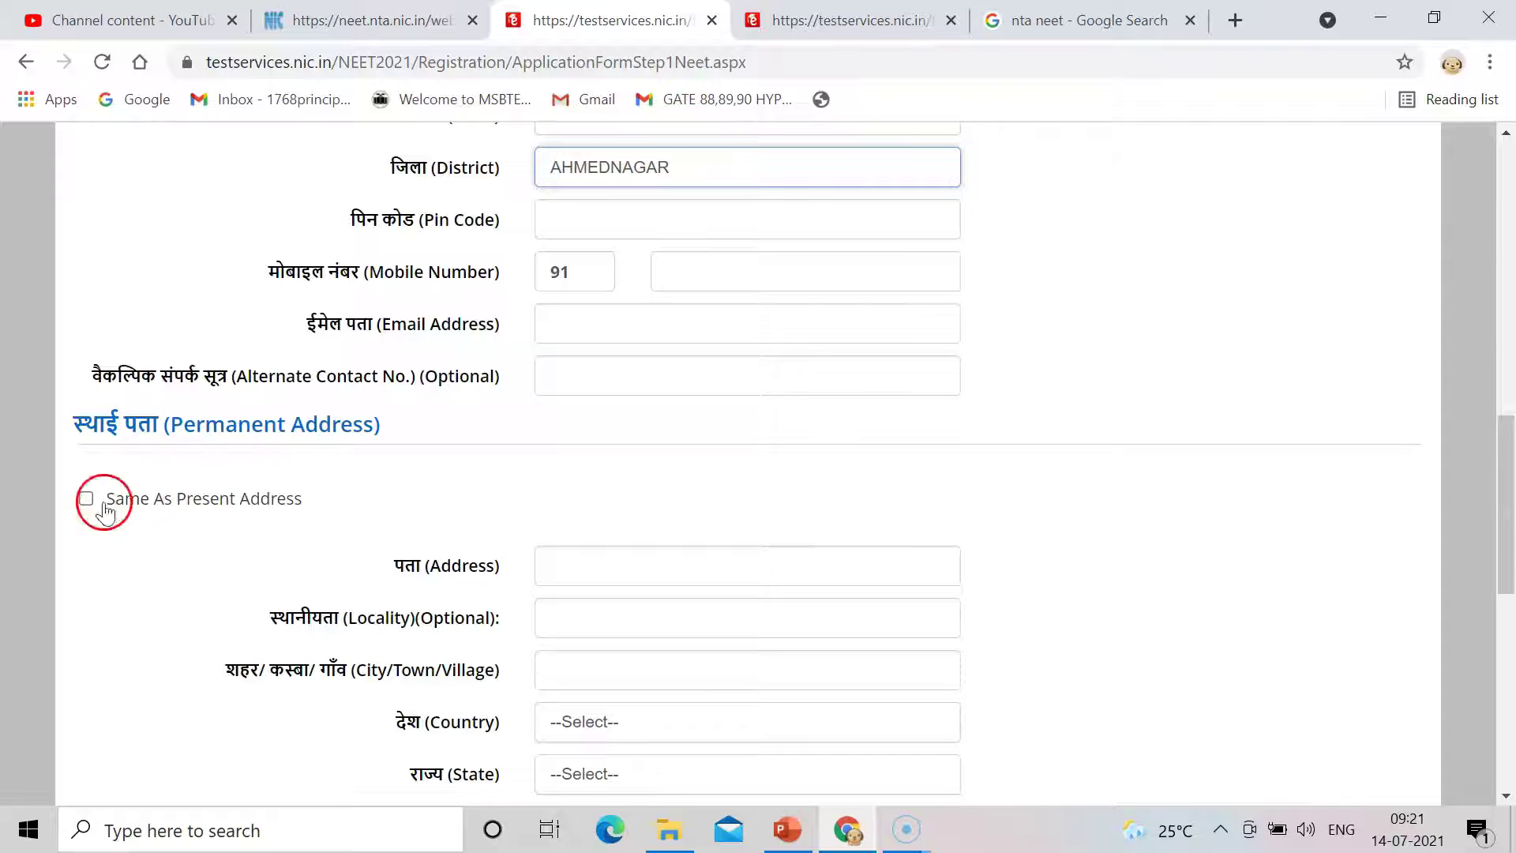
pyautogui.moveTo(1507, 495); pyautogui.dragTo(1513, 654)
pyautogui.click(522, 460)
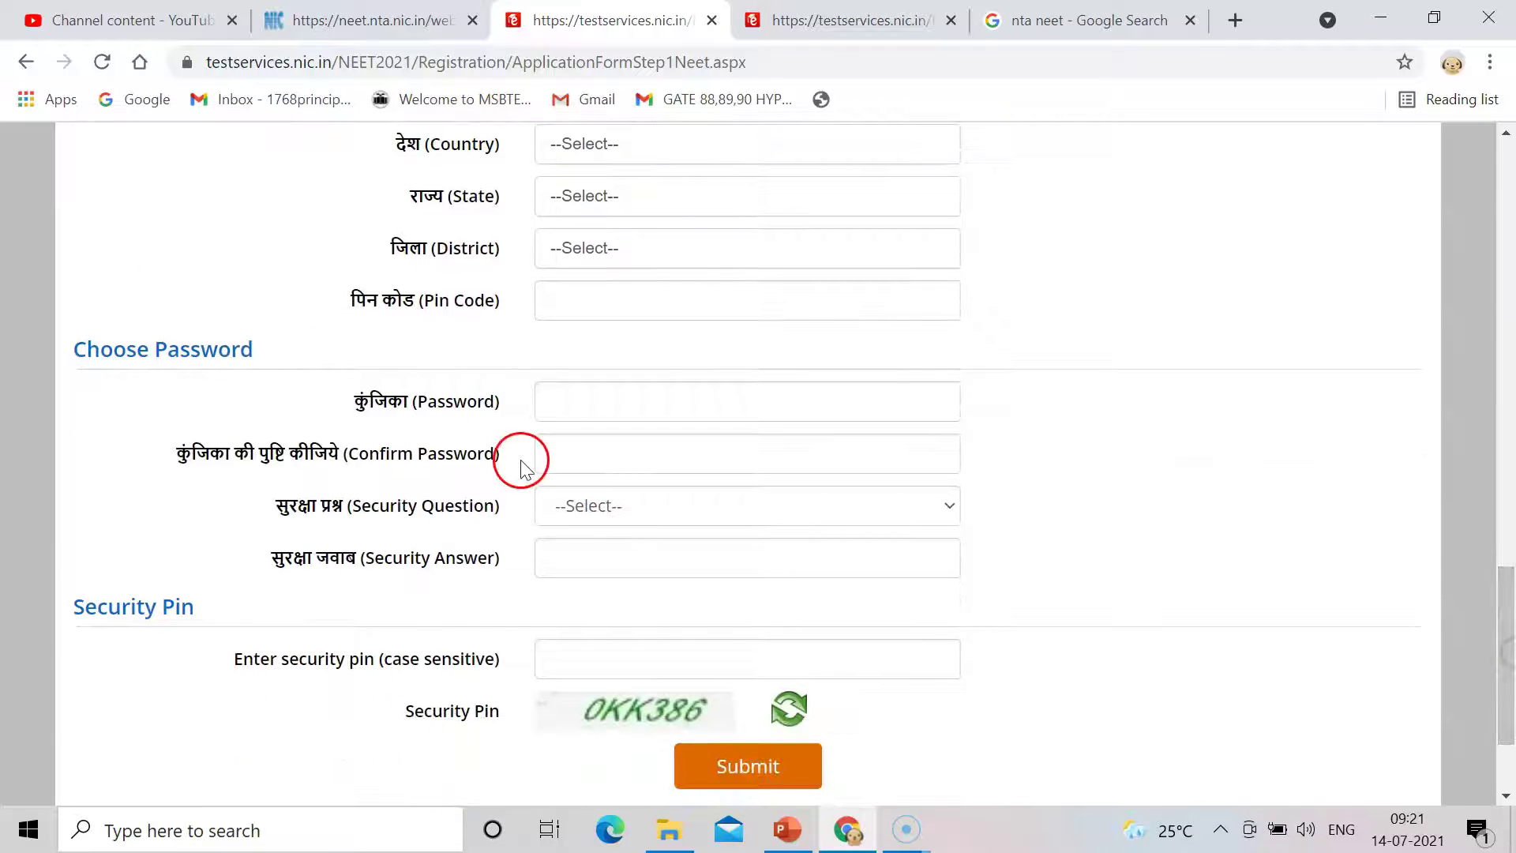
pyautogui.click(578, 406)
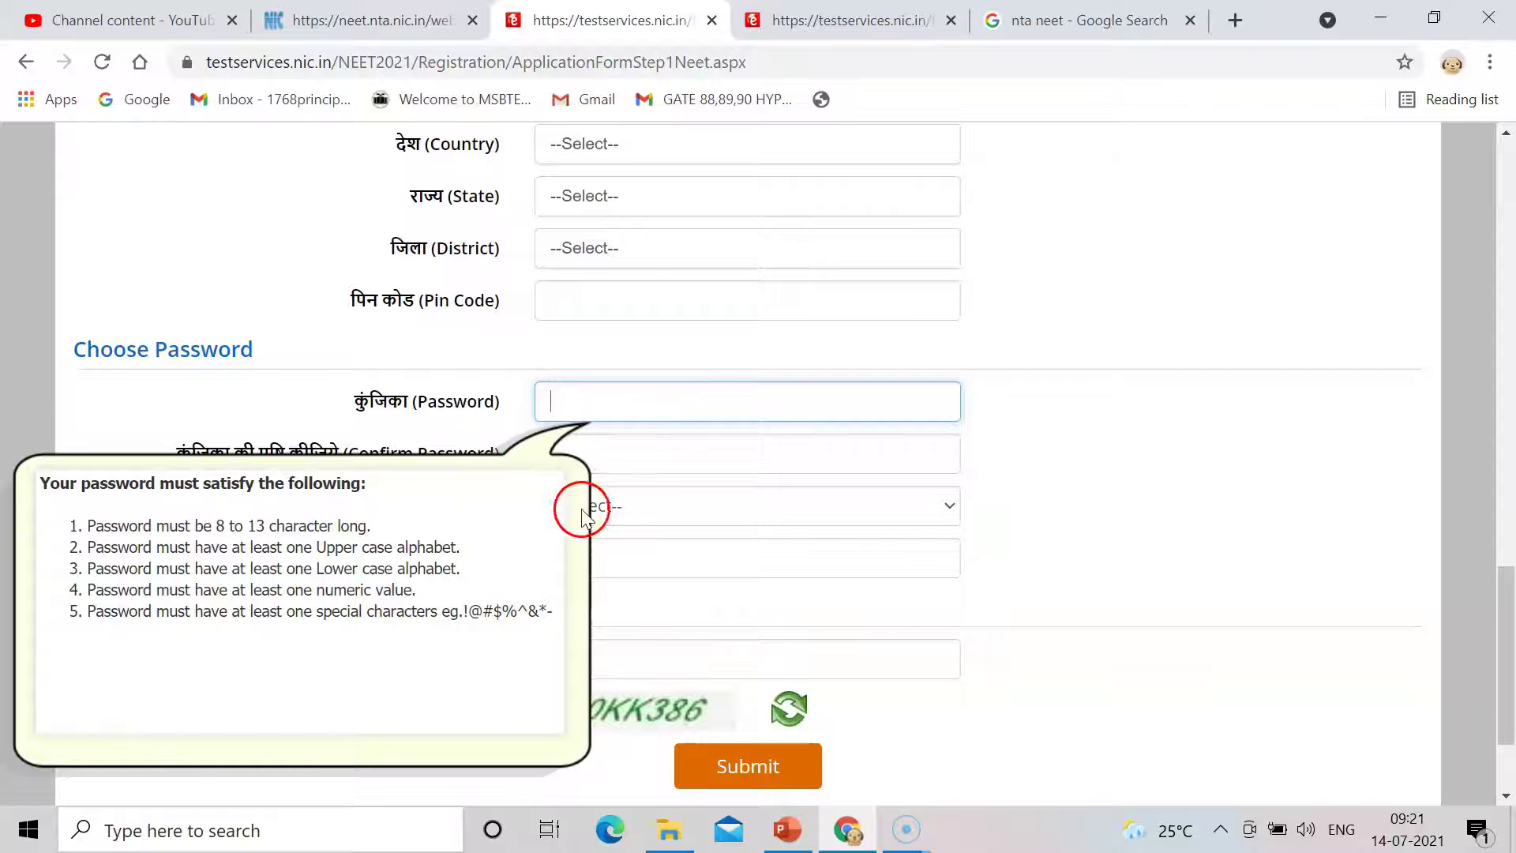
pyautogui.click(1085, 430)
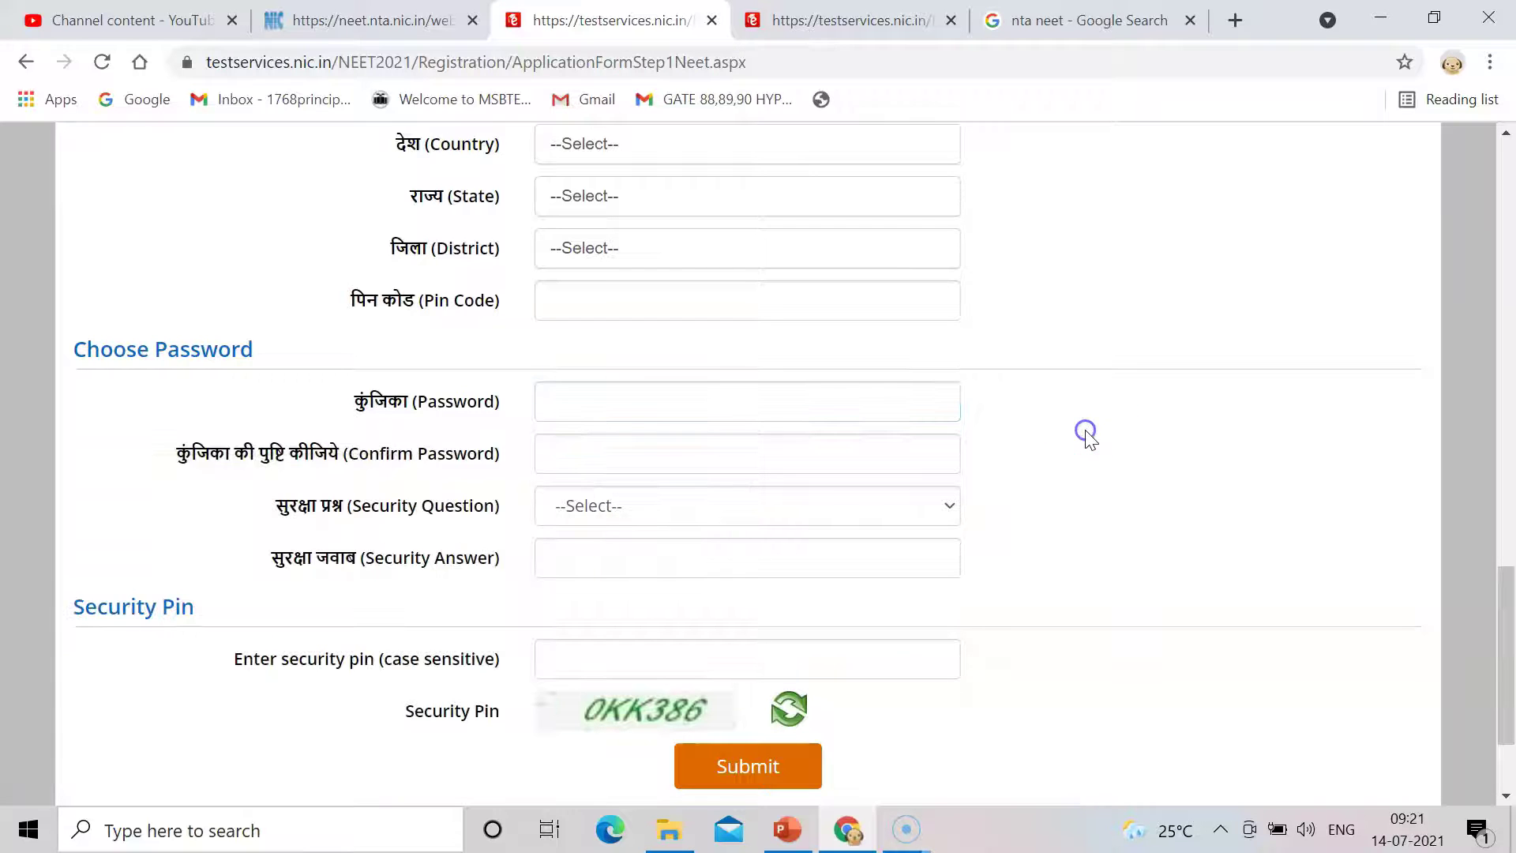
pyautogui.click(614, 404)
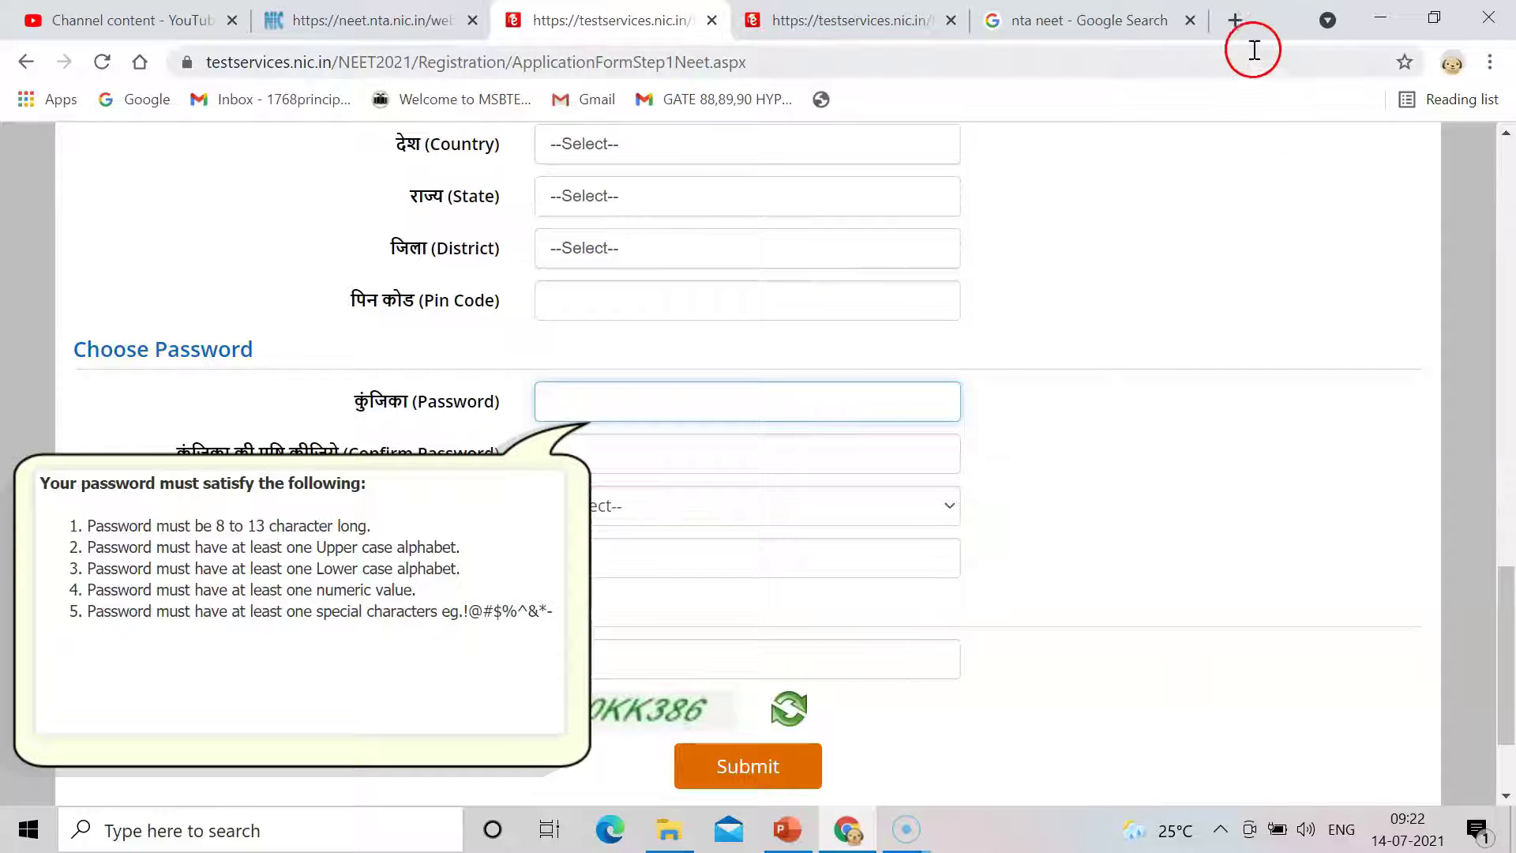
pyautogui.click(1234, 20)
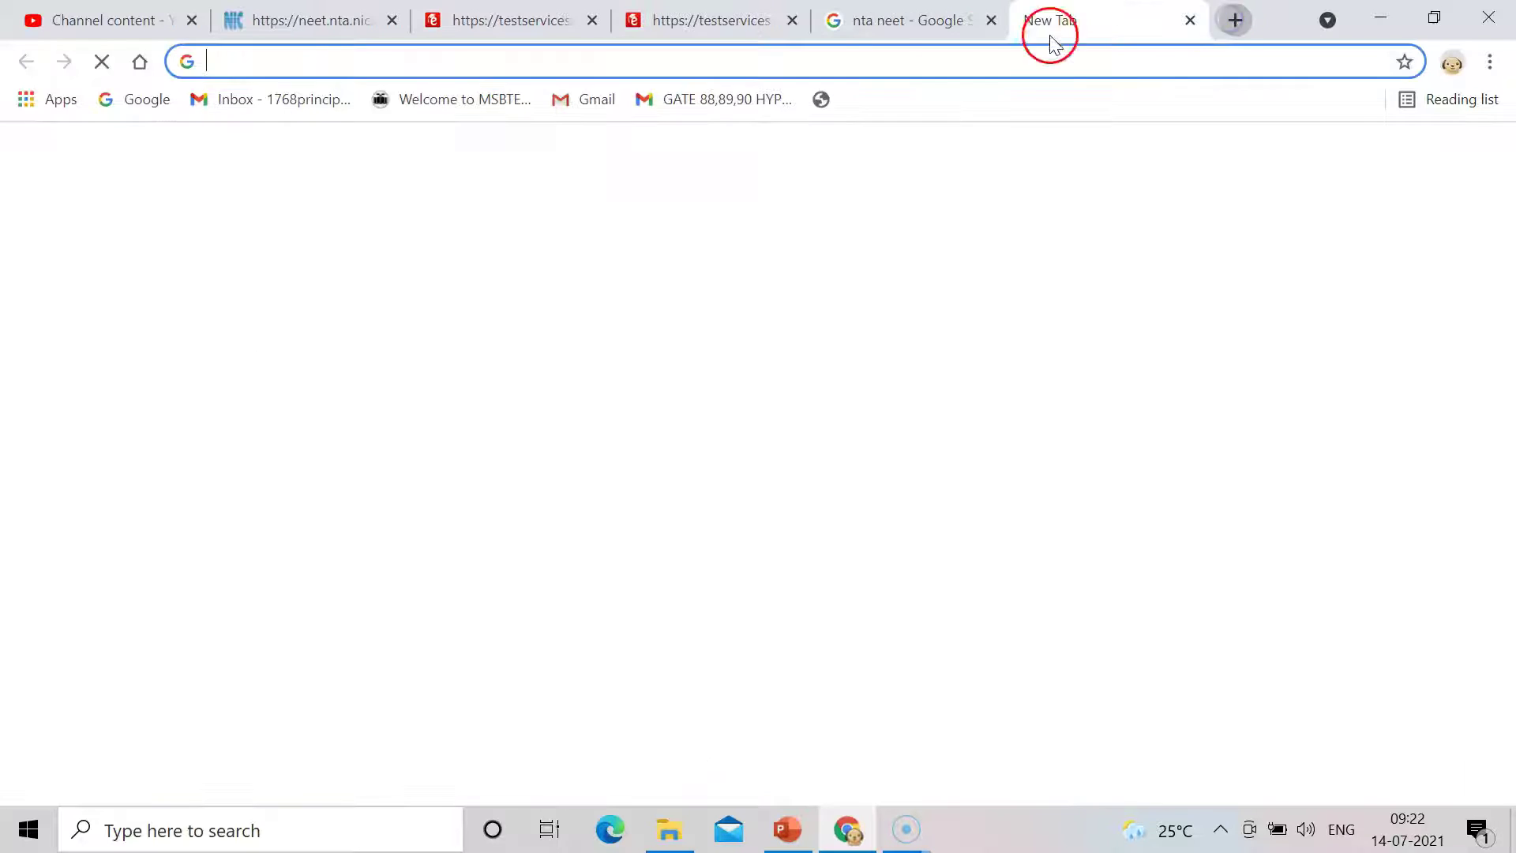
# Type an example password into the new tab's address bar, then return to the NTA NEET website.
pyautogui.click(871, 63)
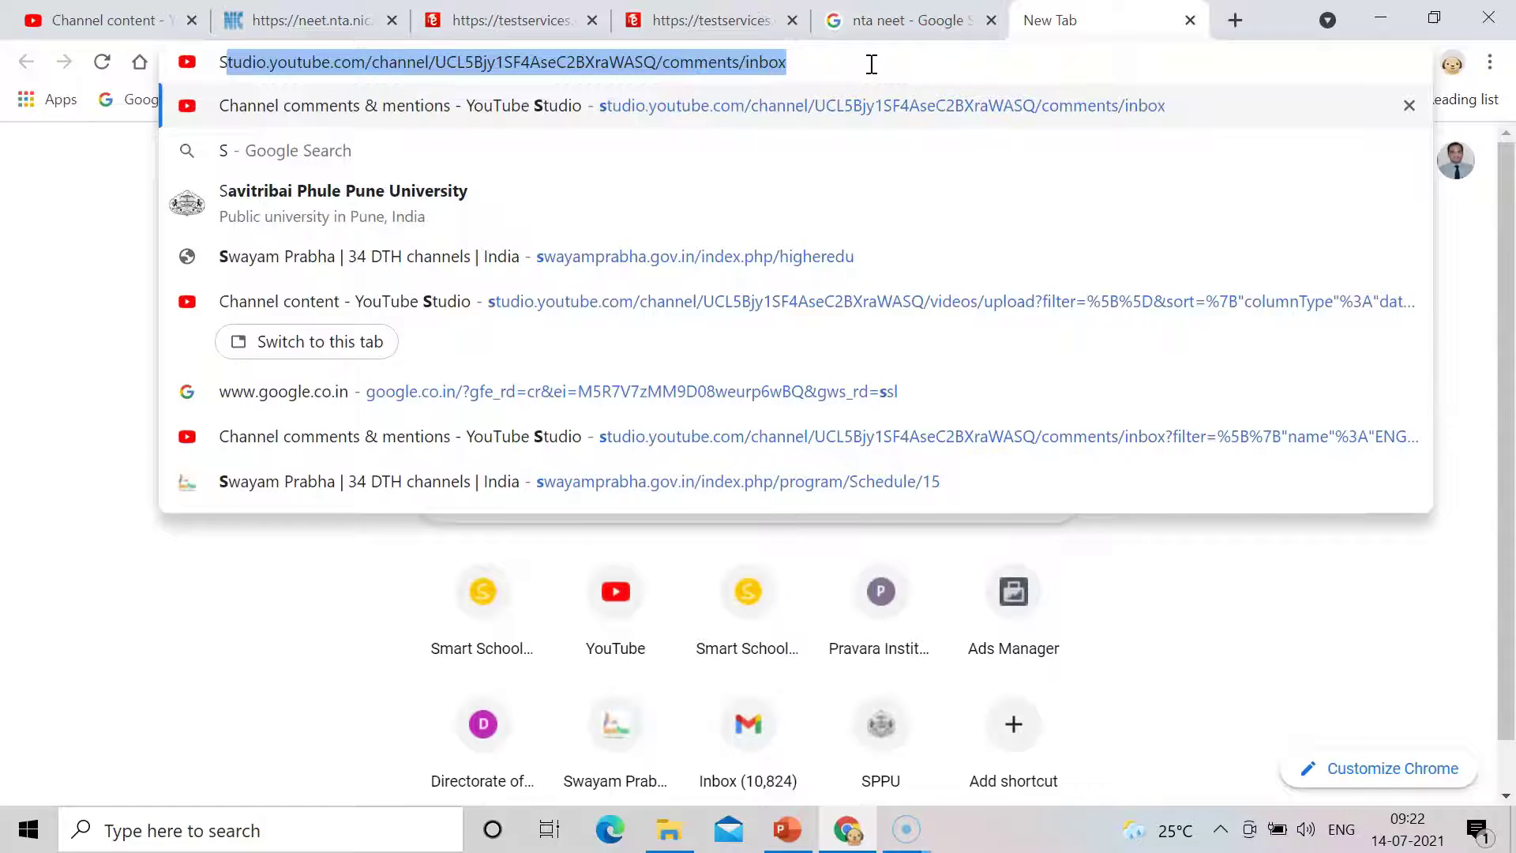
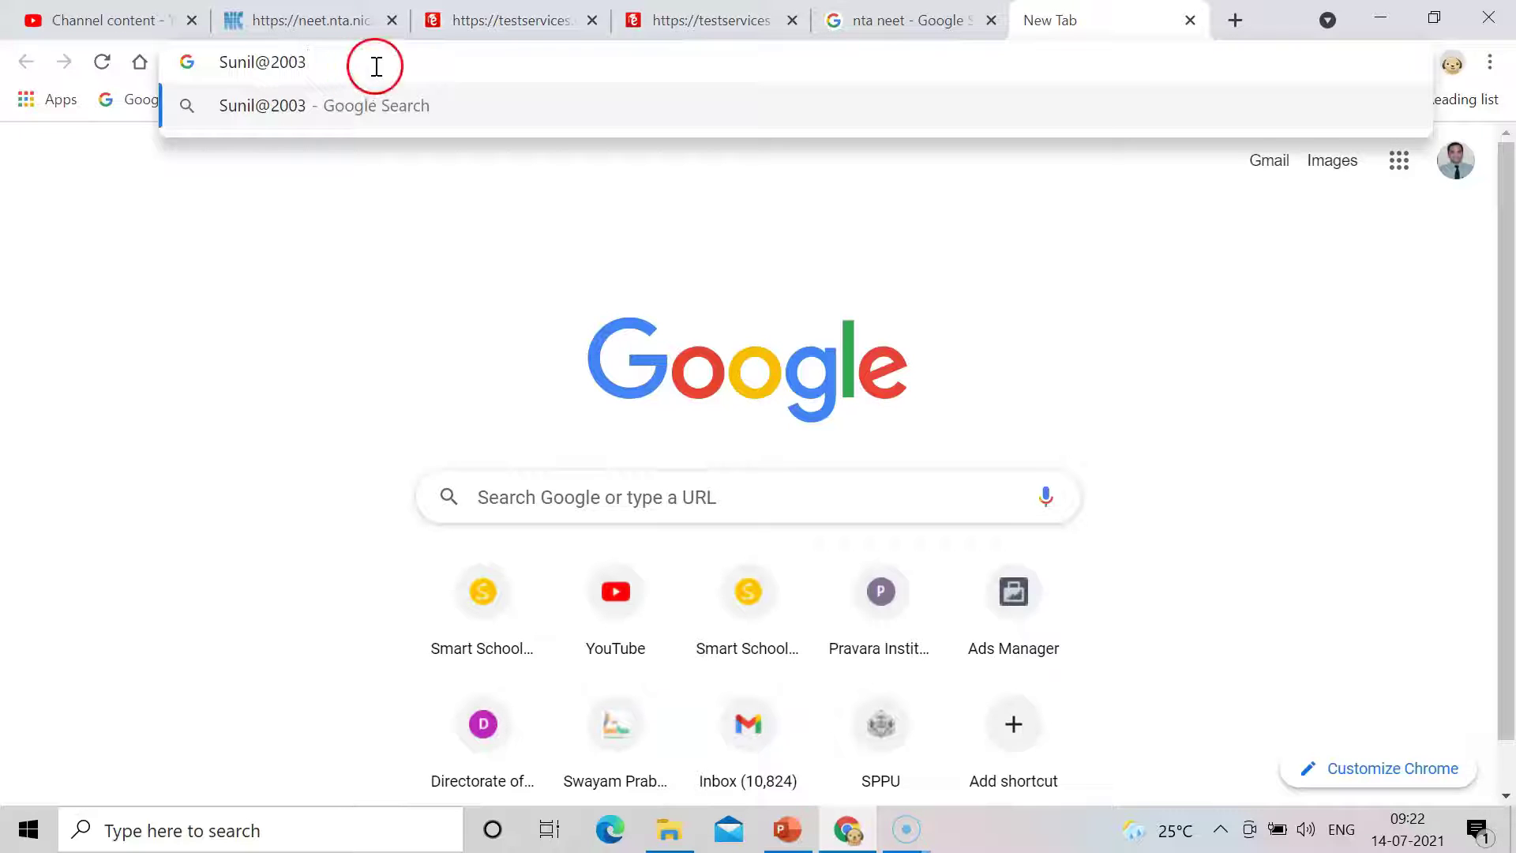
pyautogui.click(927, 11)
pyautogui.click(309, 11)
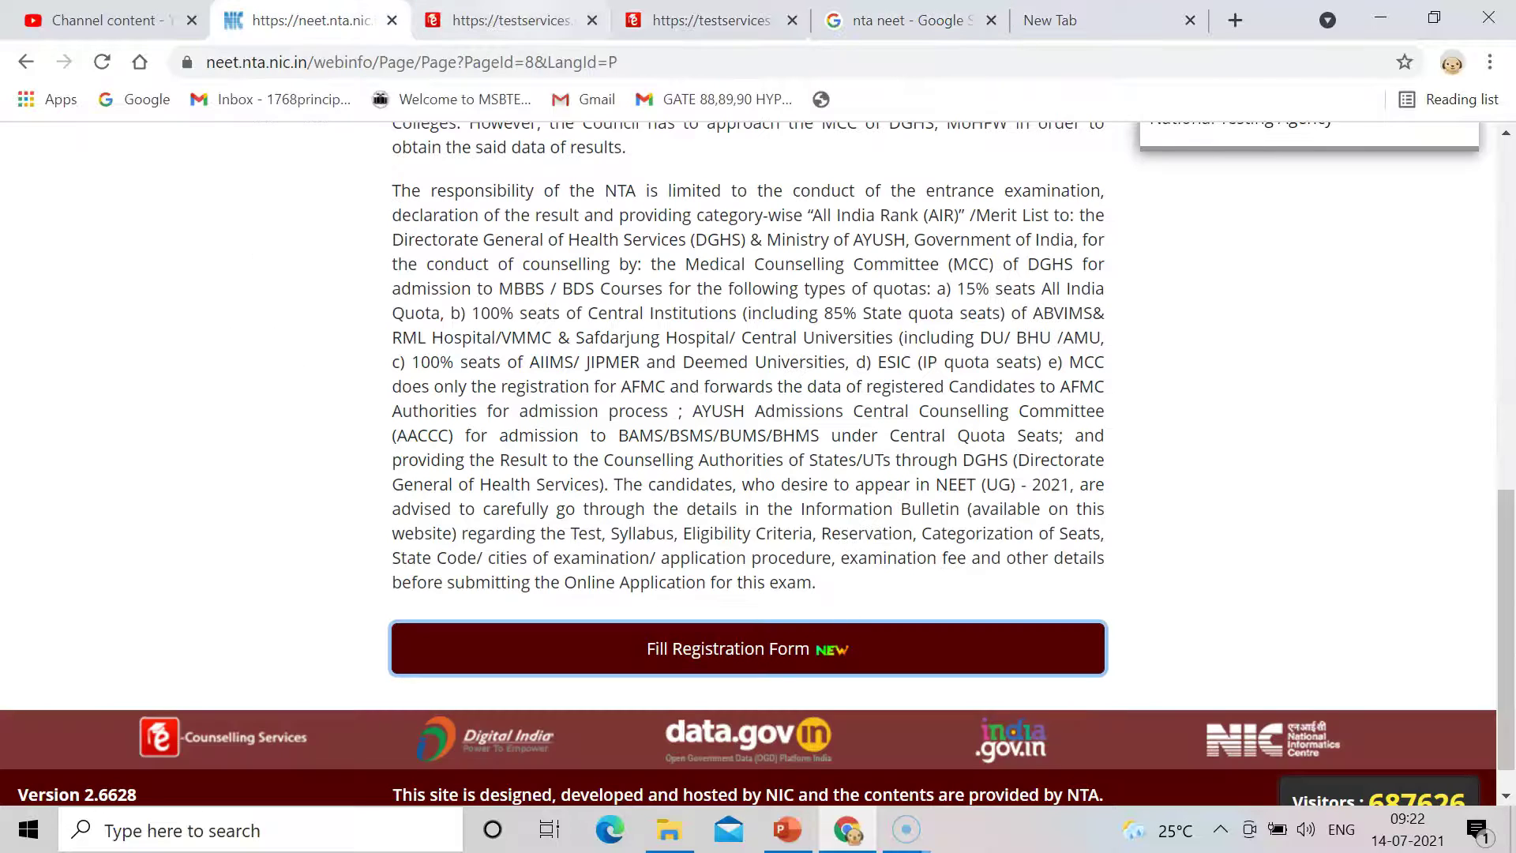
# Review the security question options (first school, neighbour's pet name, favourite book) without choosing one.
pyautogui.click(551, 11)
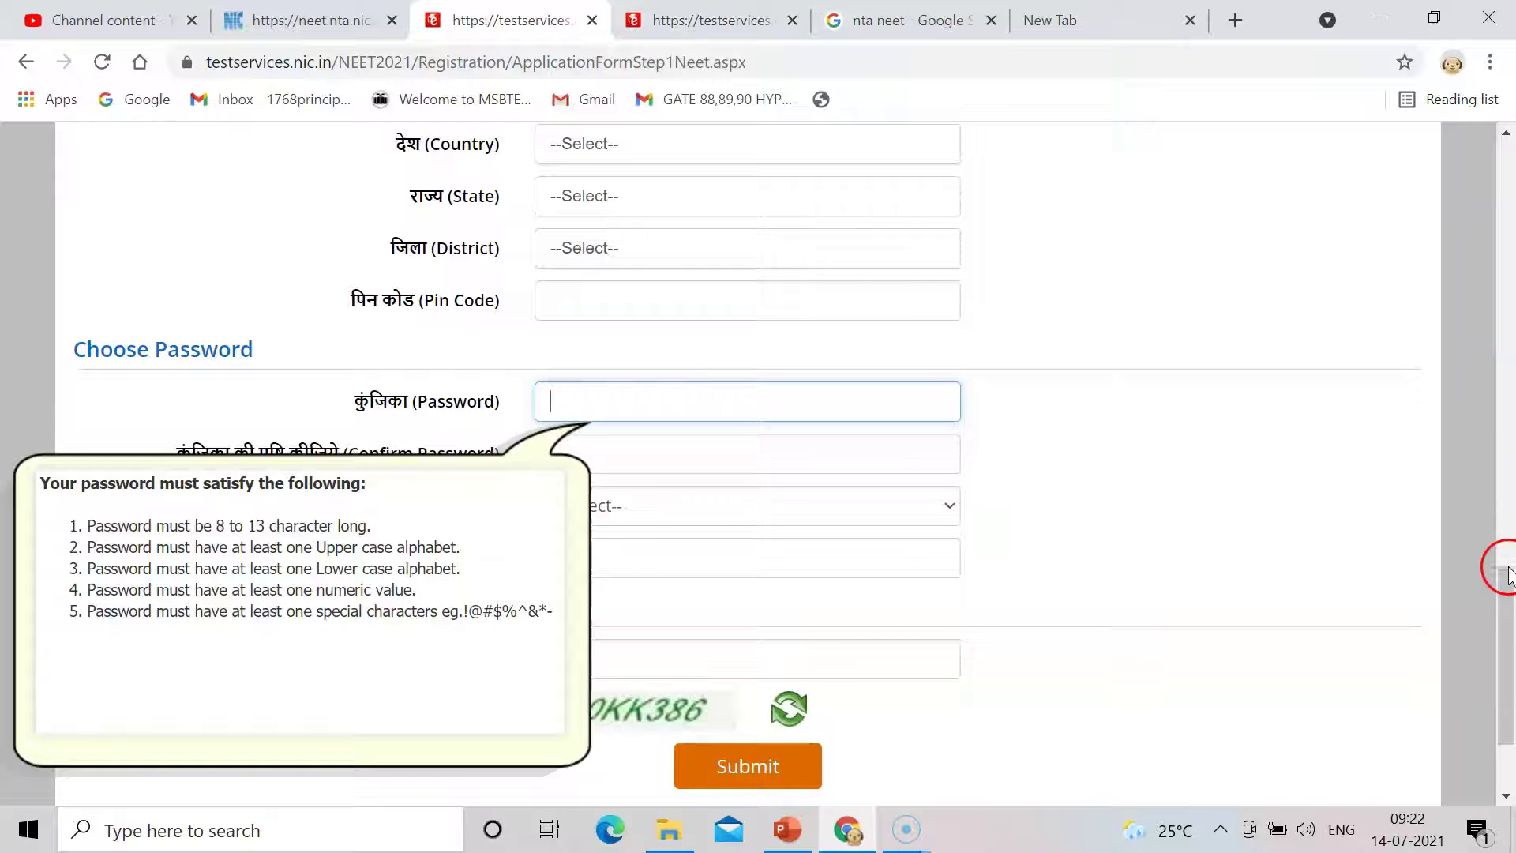
pyautogui.moveTo(1506, 589); pyautogui.dragTo(1505, 598)
pyautogui.click(1086, 496)
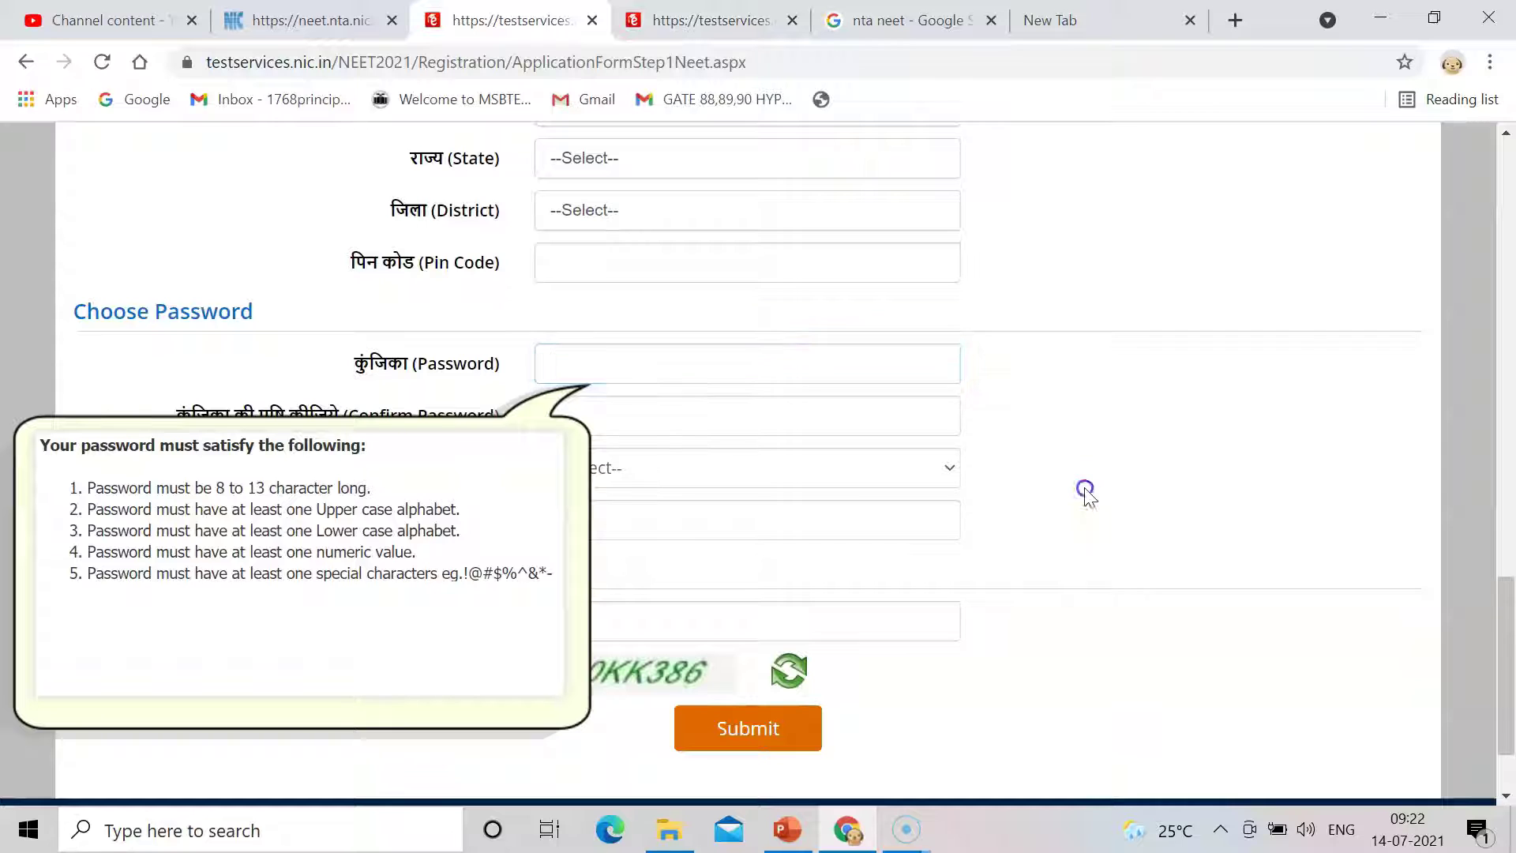
pyautogui.click(947, 485)
pyautogui.click(920, 471)
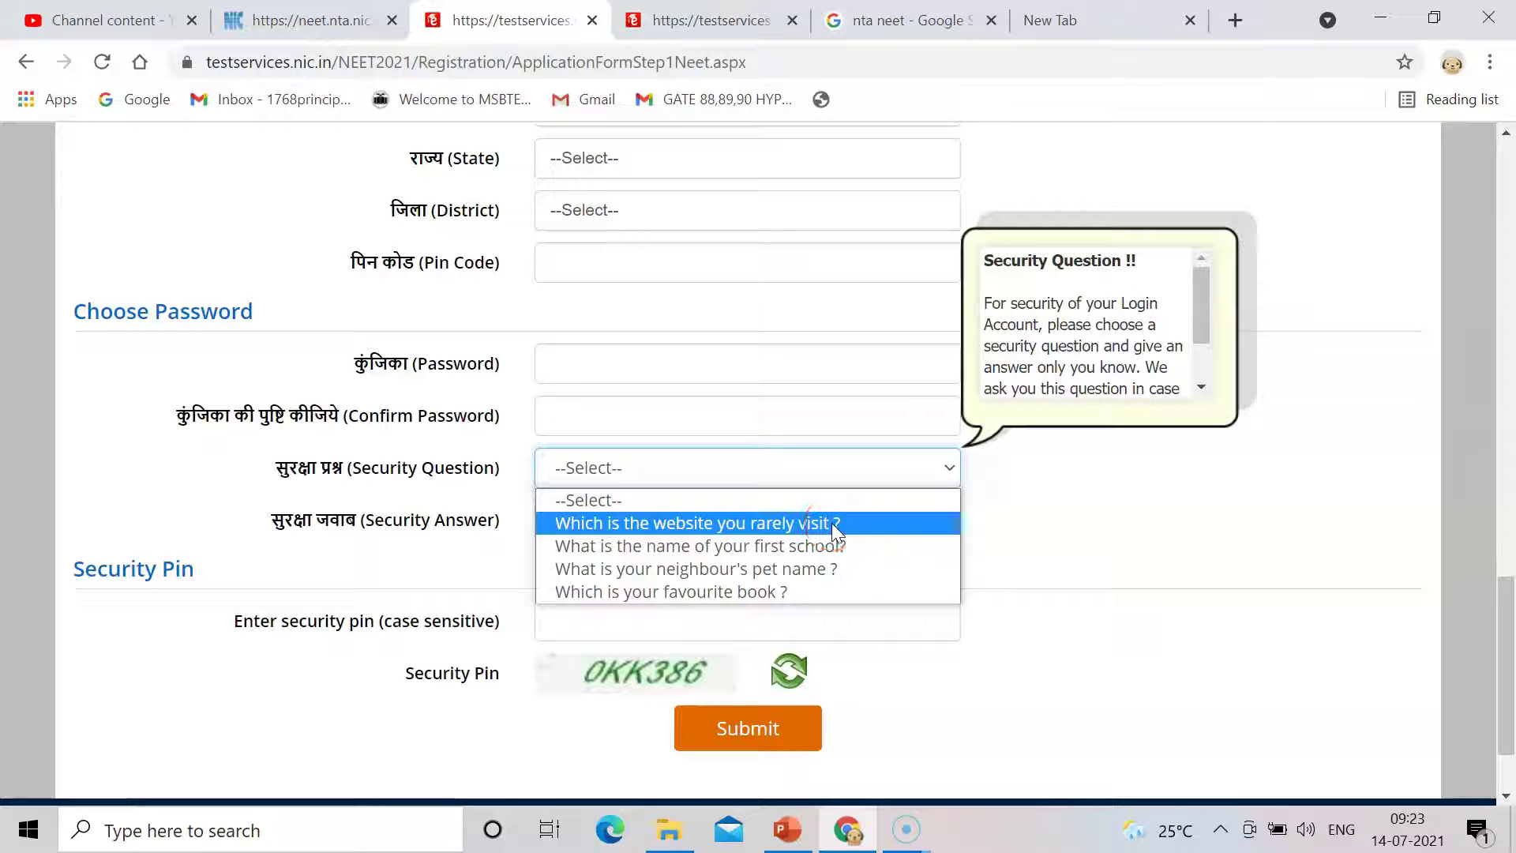
pyautogui.click(825, 544)
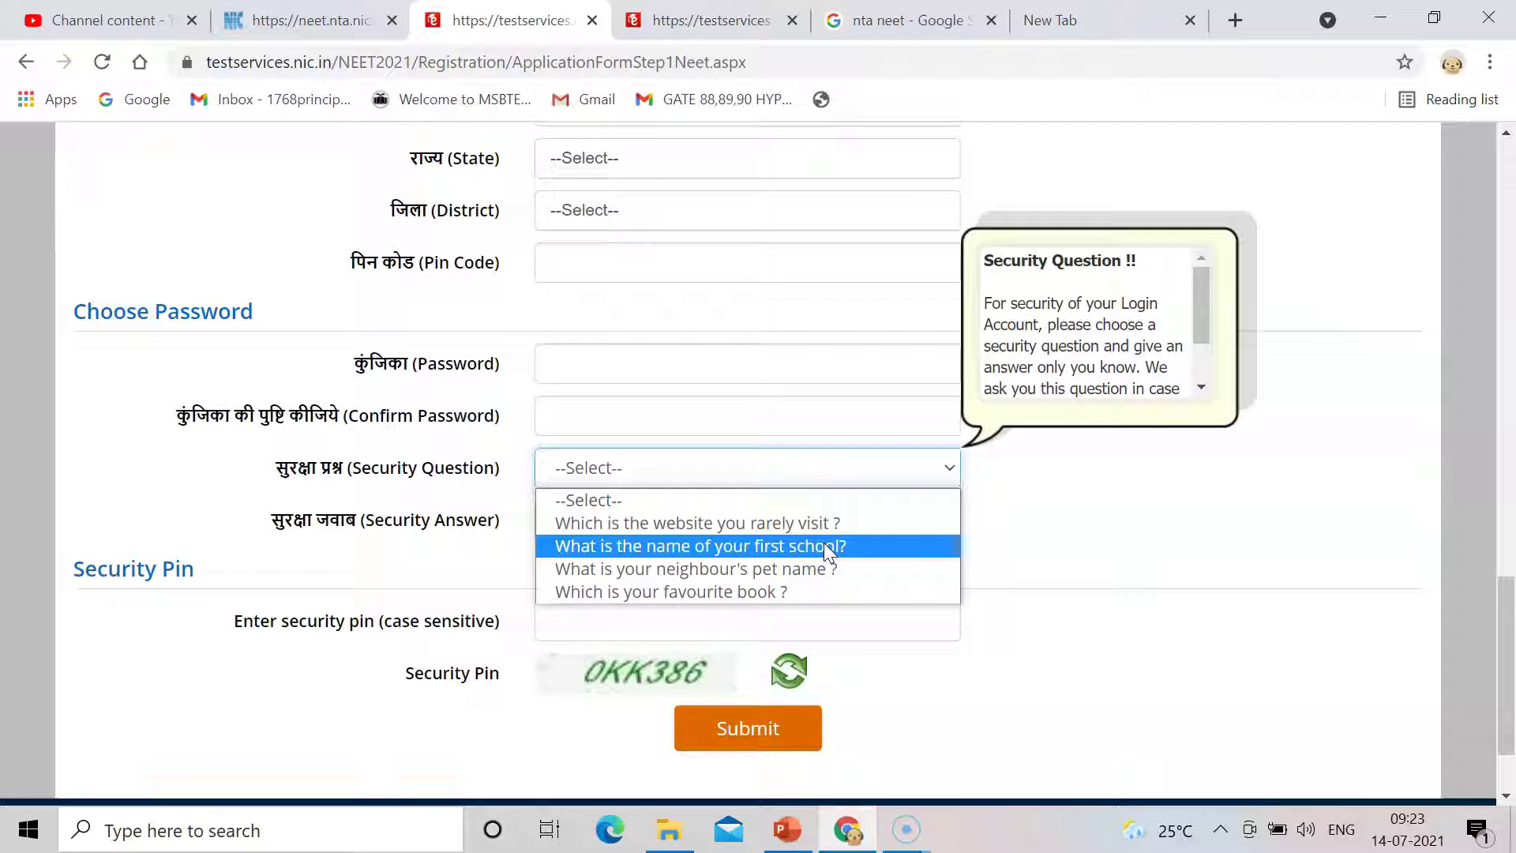
pyautogui.click(811, 569)
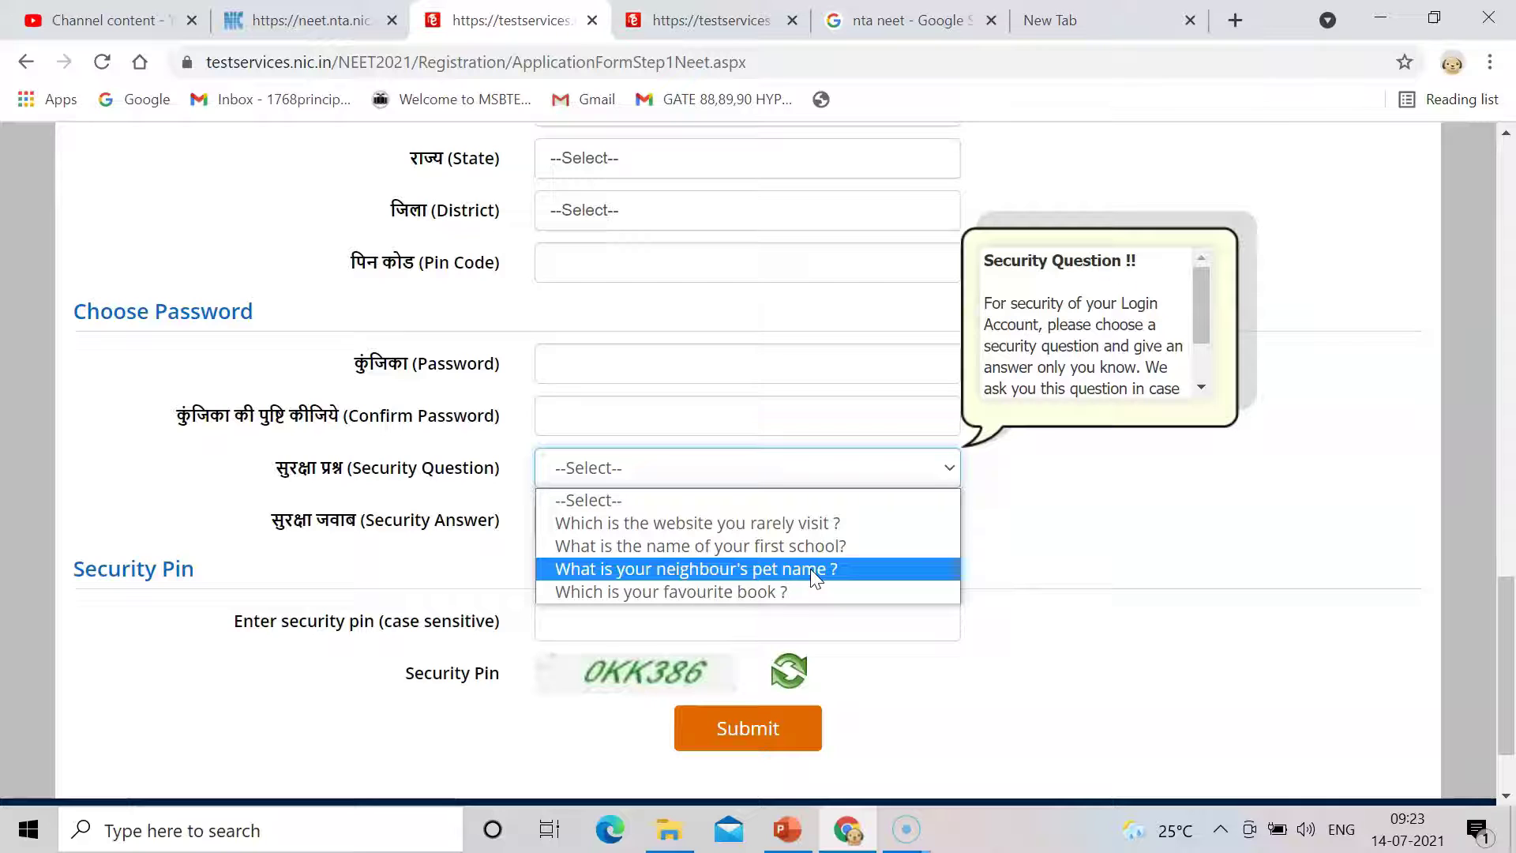
pyautogui.click(754, 591)
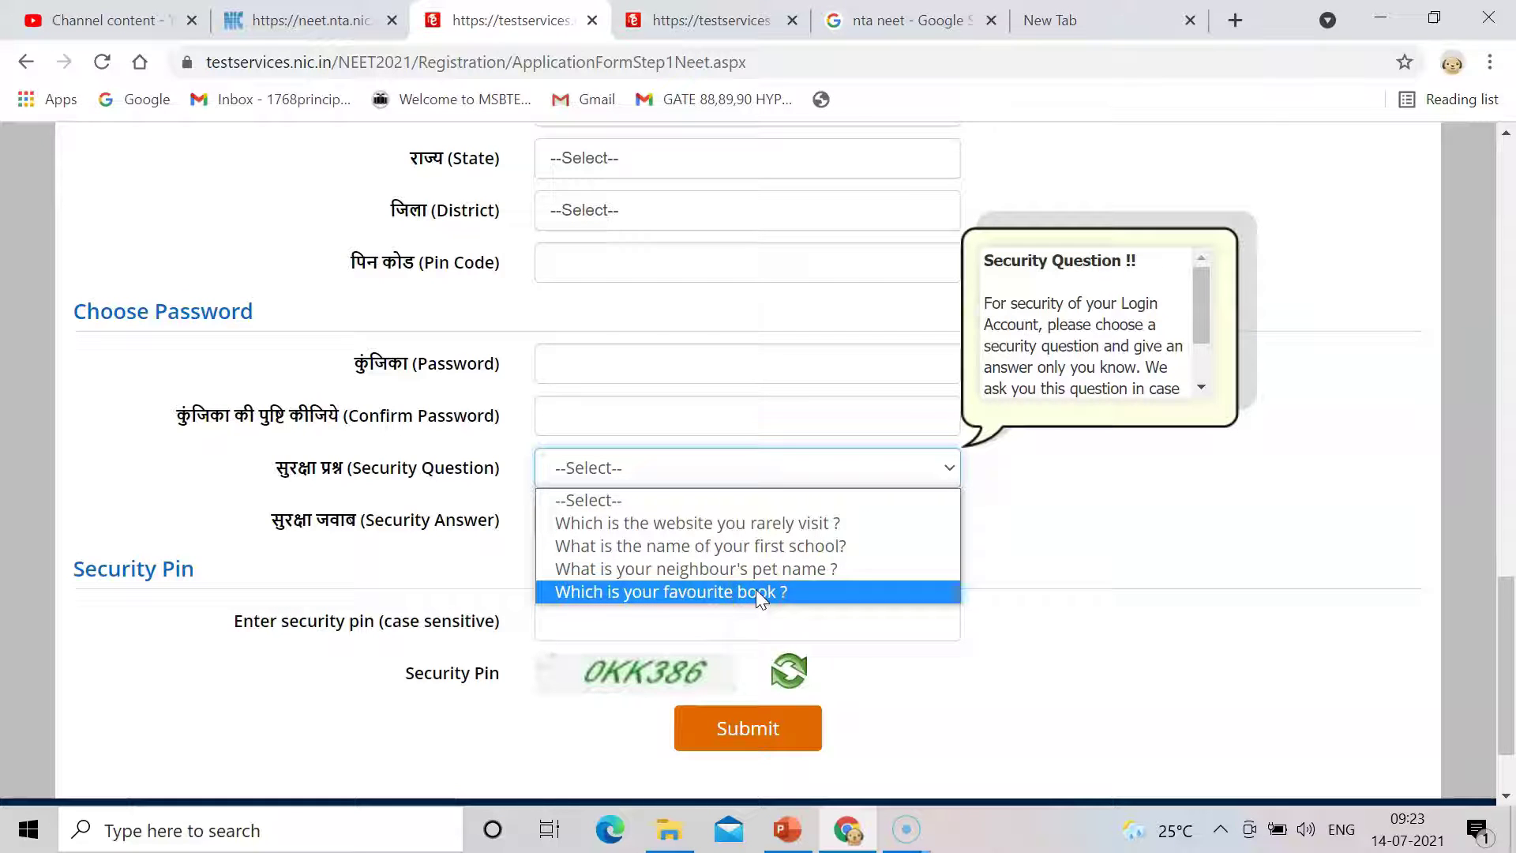
pyautogui.click(1058, 545)
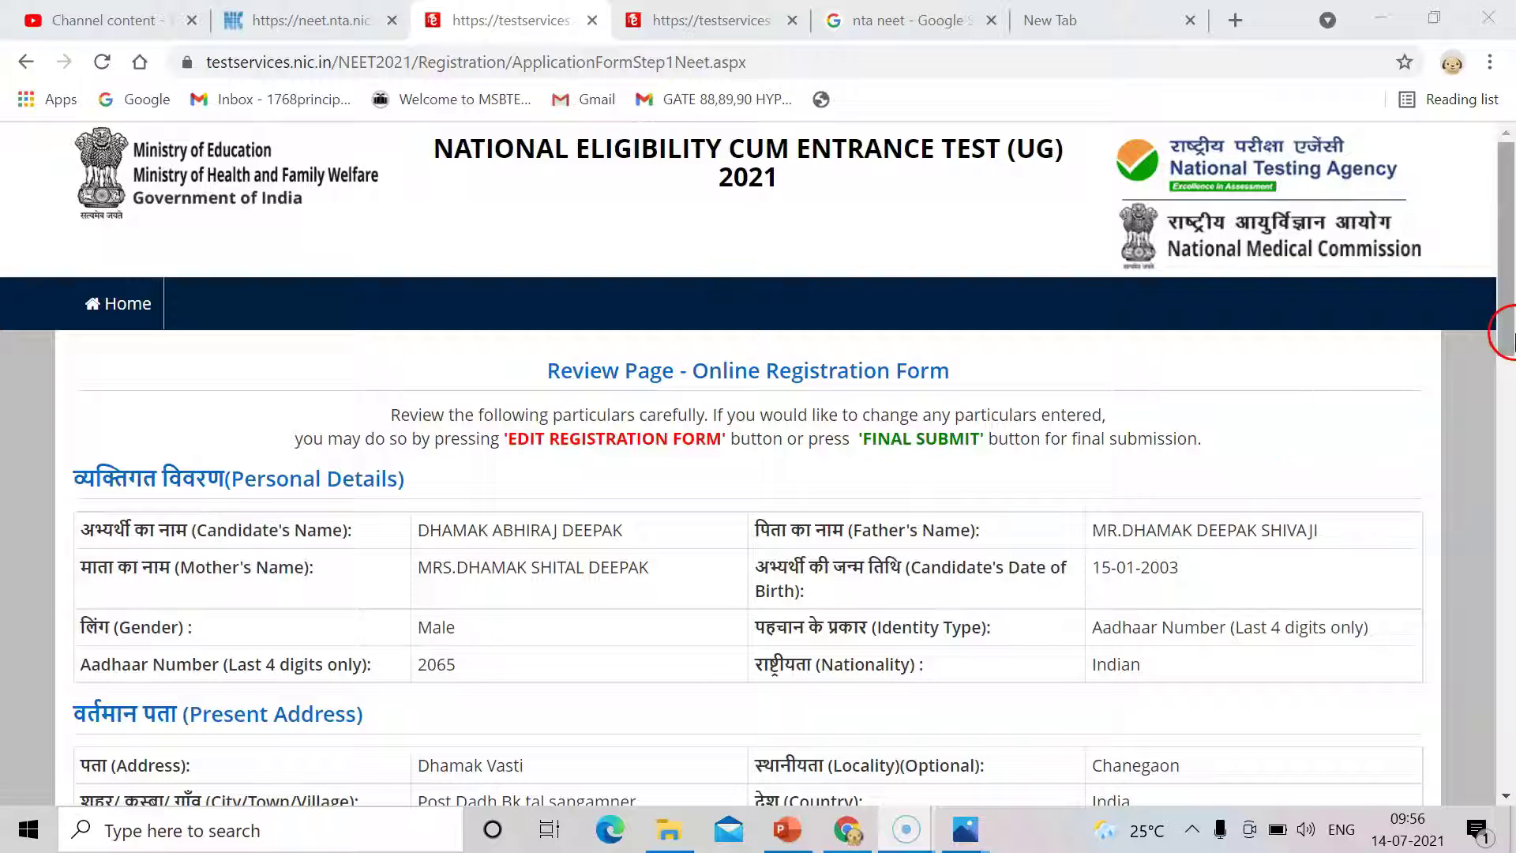
pyautogui.moveTo(1511, 316); pyautogui.dragTo(1510, 611)
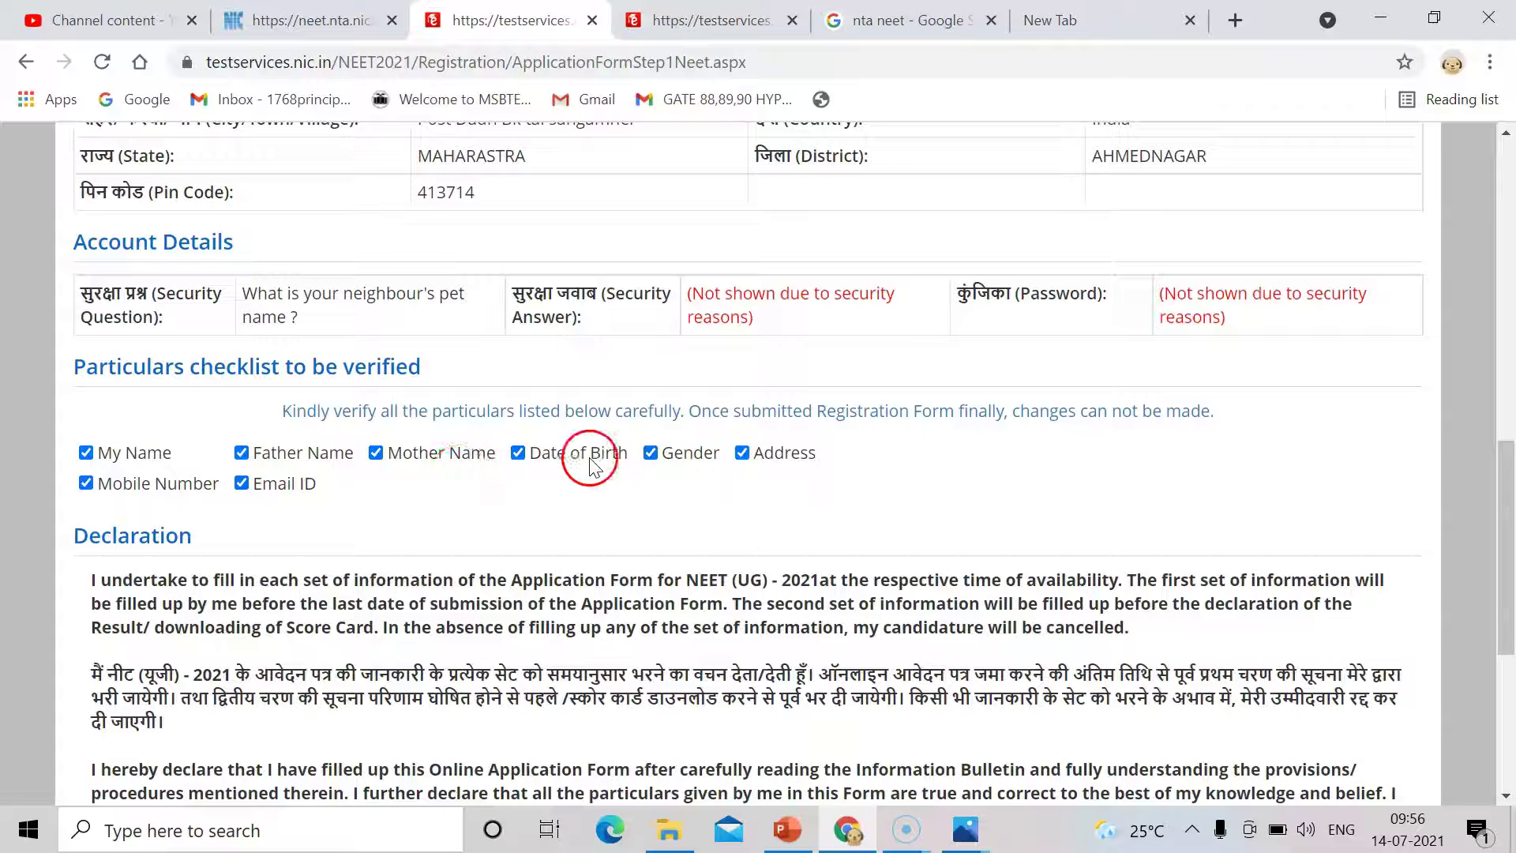
pyautogui.moveTo(1507, 490); pyautogui.dragTo(1510, 579)
pyautogui.scroll(-1, 1510, 575)
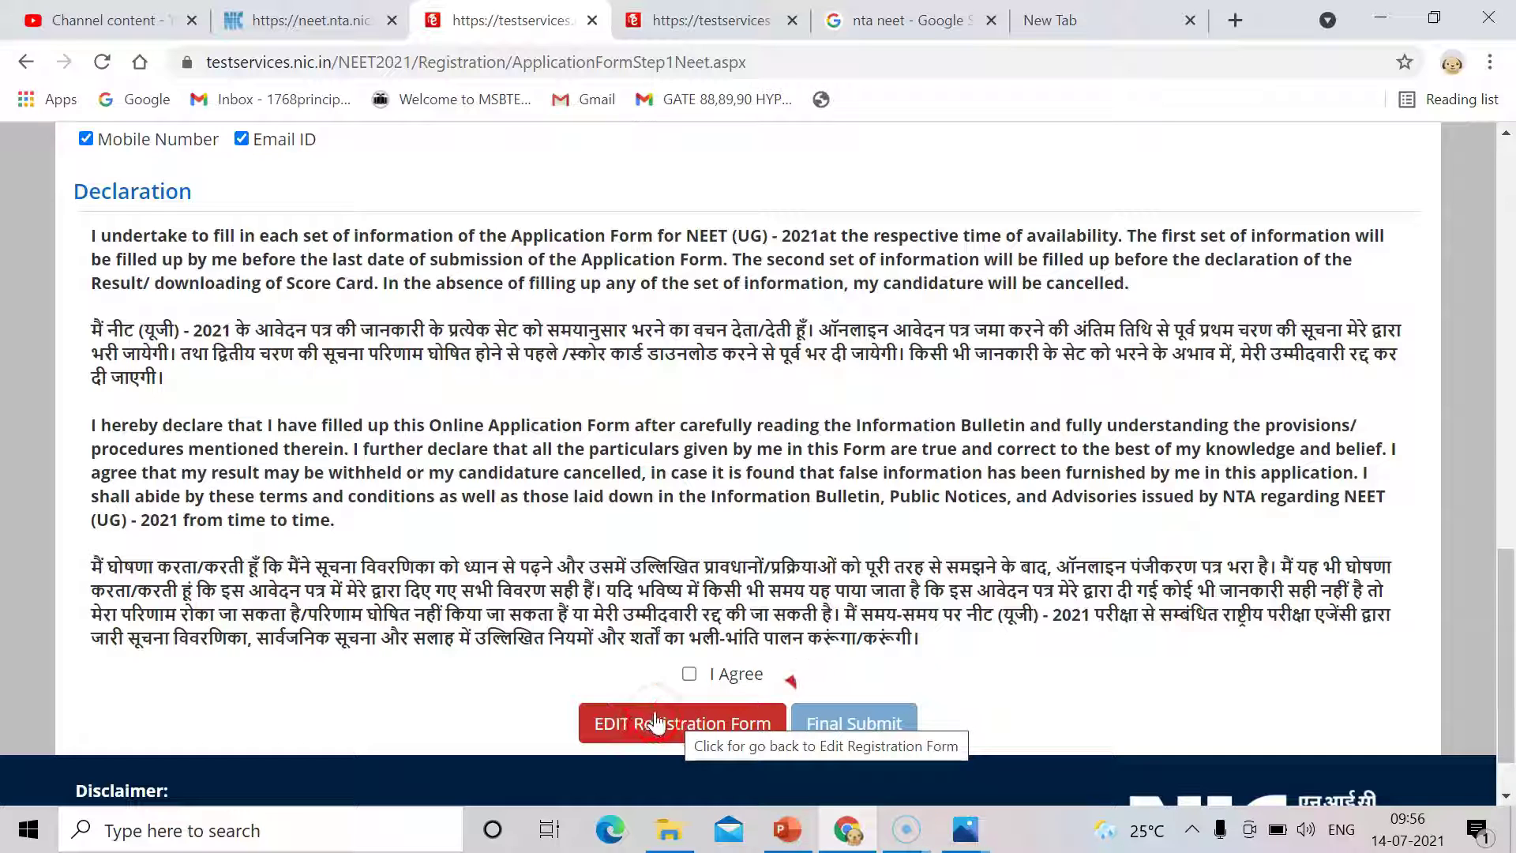
# Agree to the declaration and confirm Final Submit of the registration form.
pyautogui.click(688, 675)
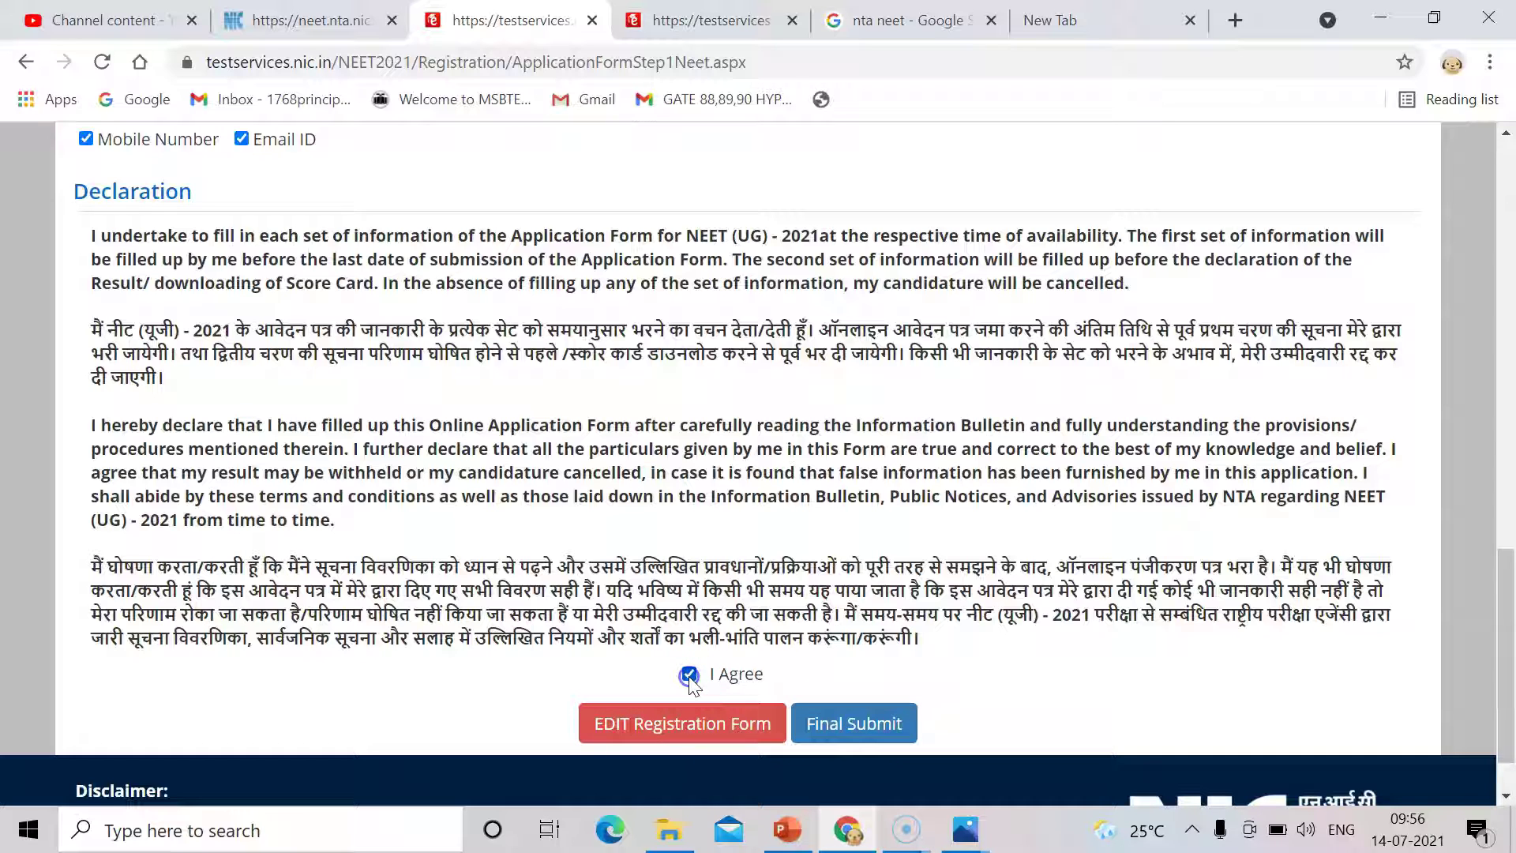
pyautogui.click(842, 727)
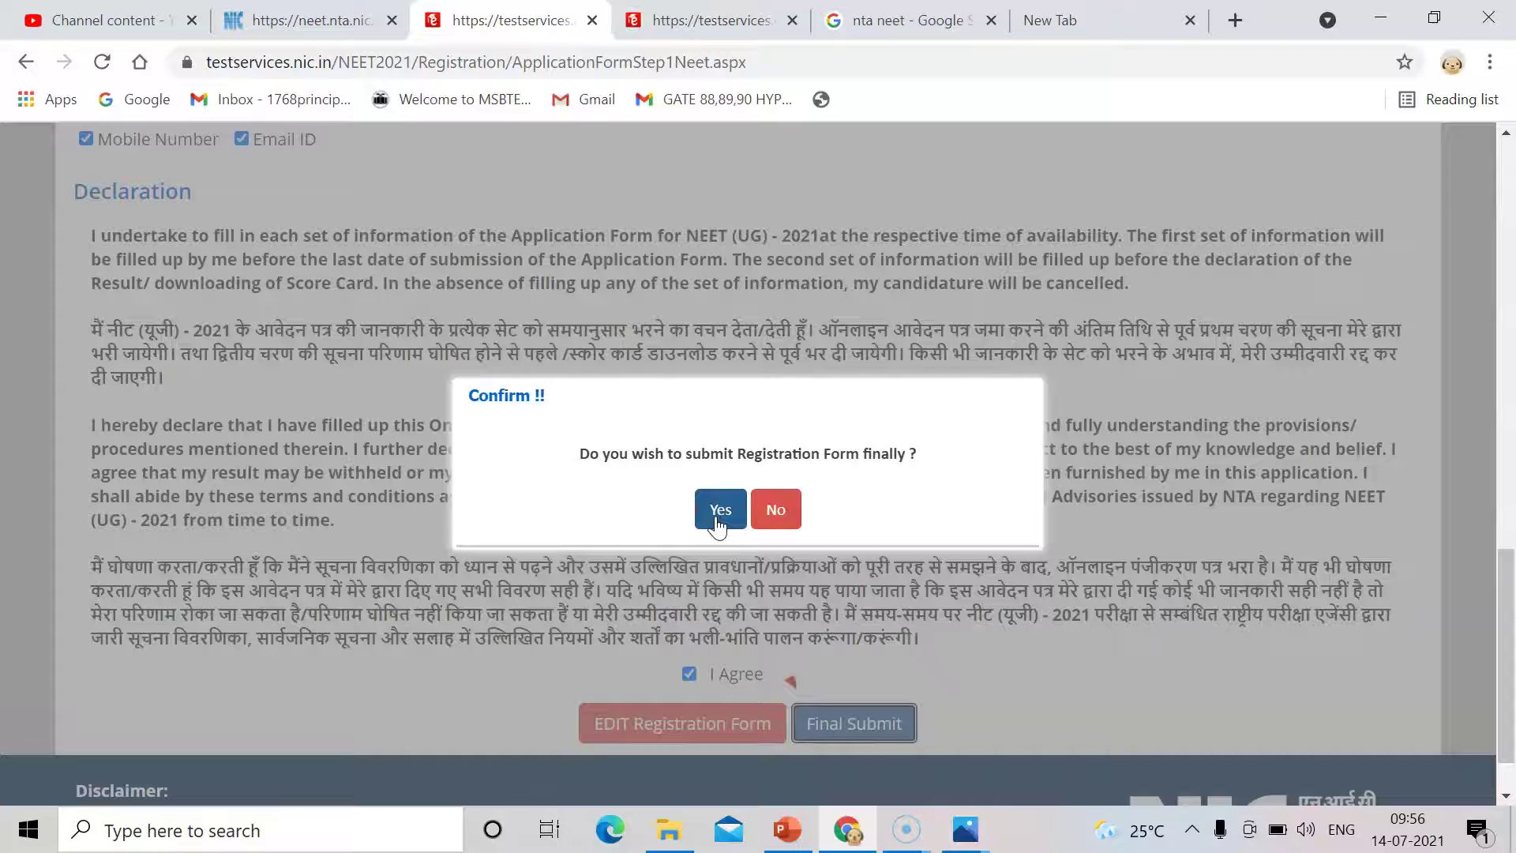
pyautogui.click(719, 512)
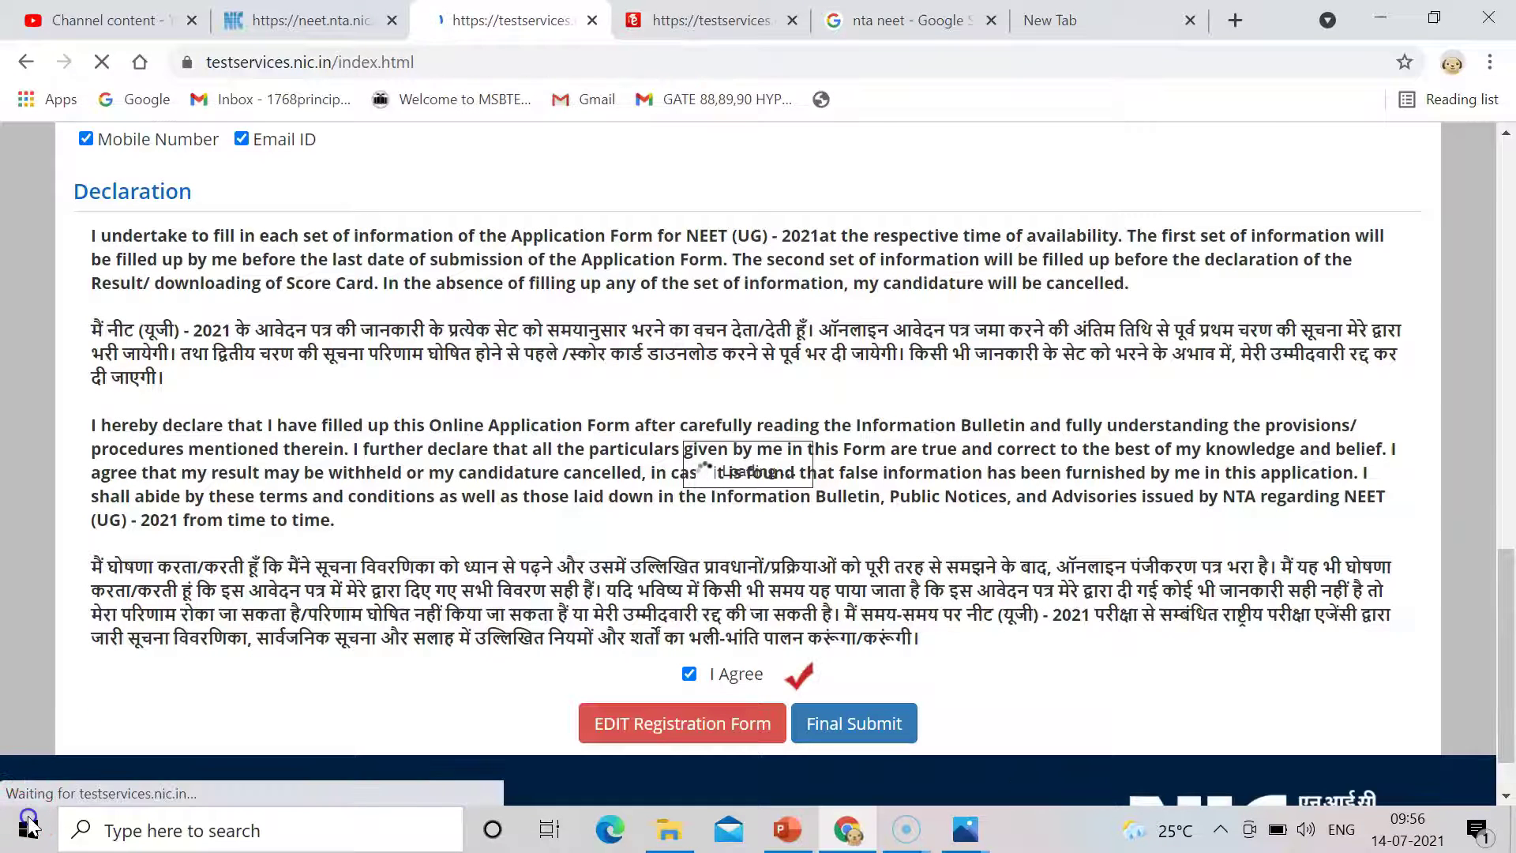
pyautogui.click(436, 715)
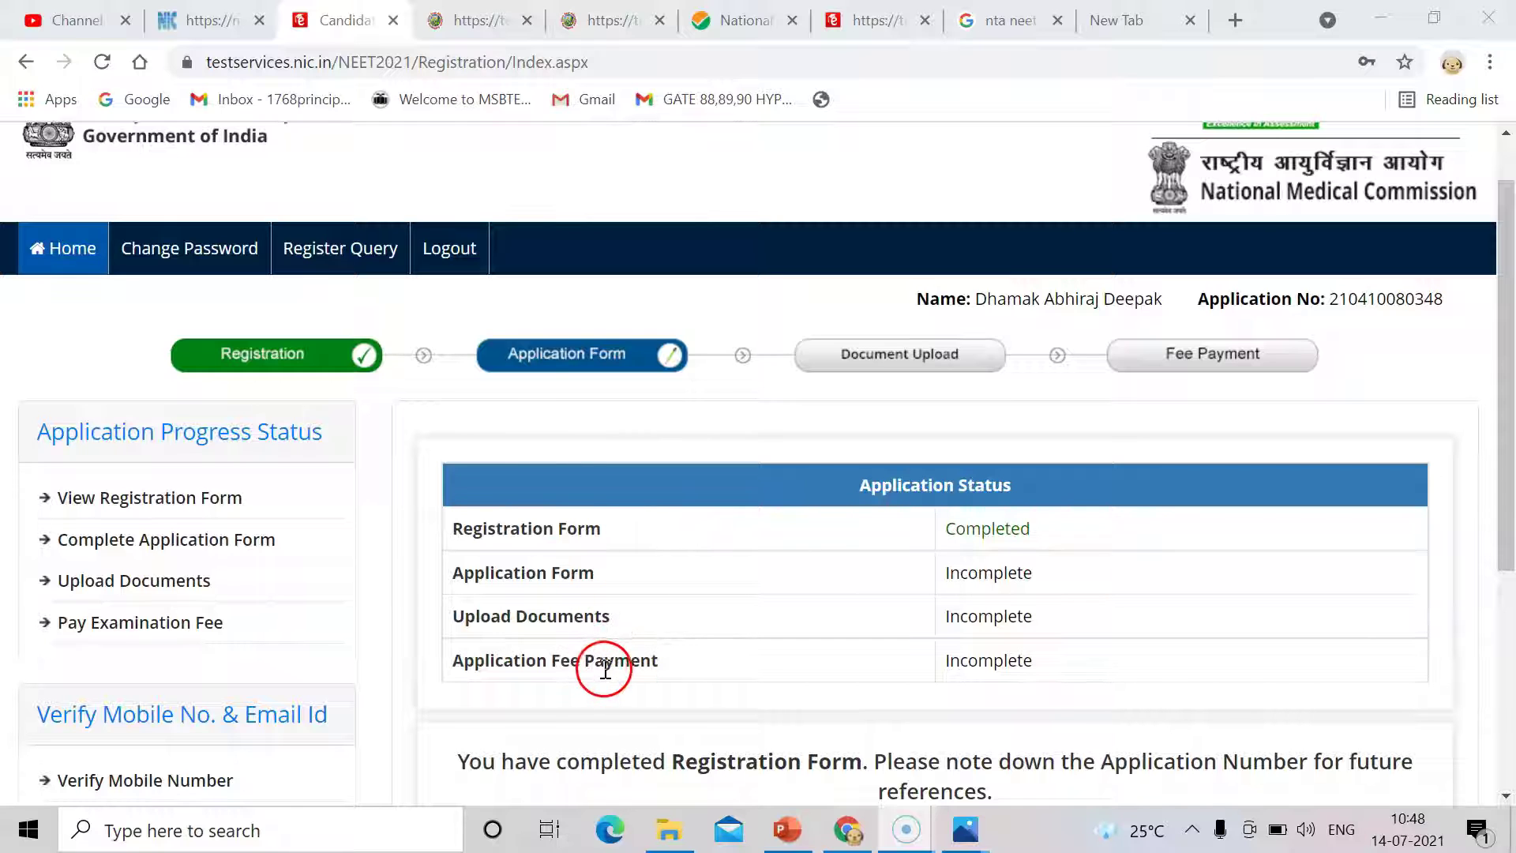
# Open the Complete Application Form button below the new application number.
pyautogui.moveTo(1510, 545); pyautogui.dragTo(1507, 718)
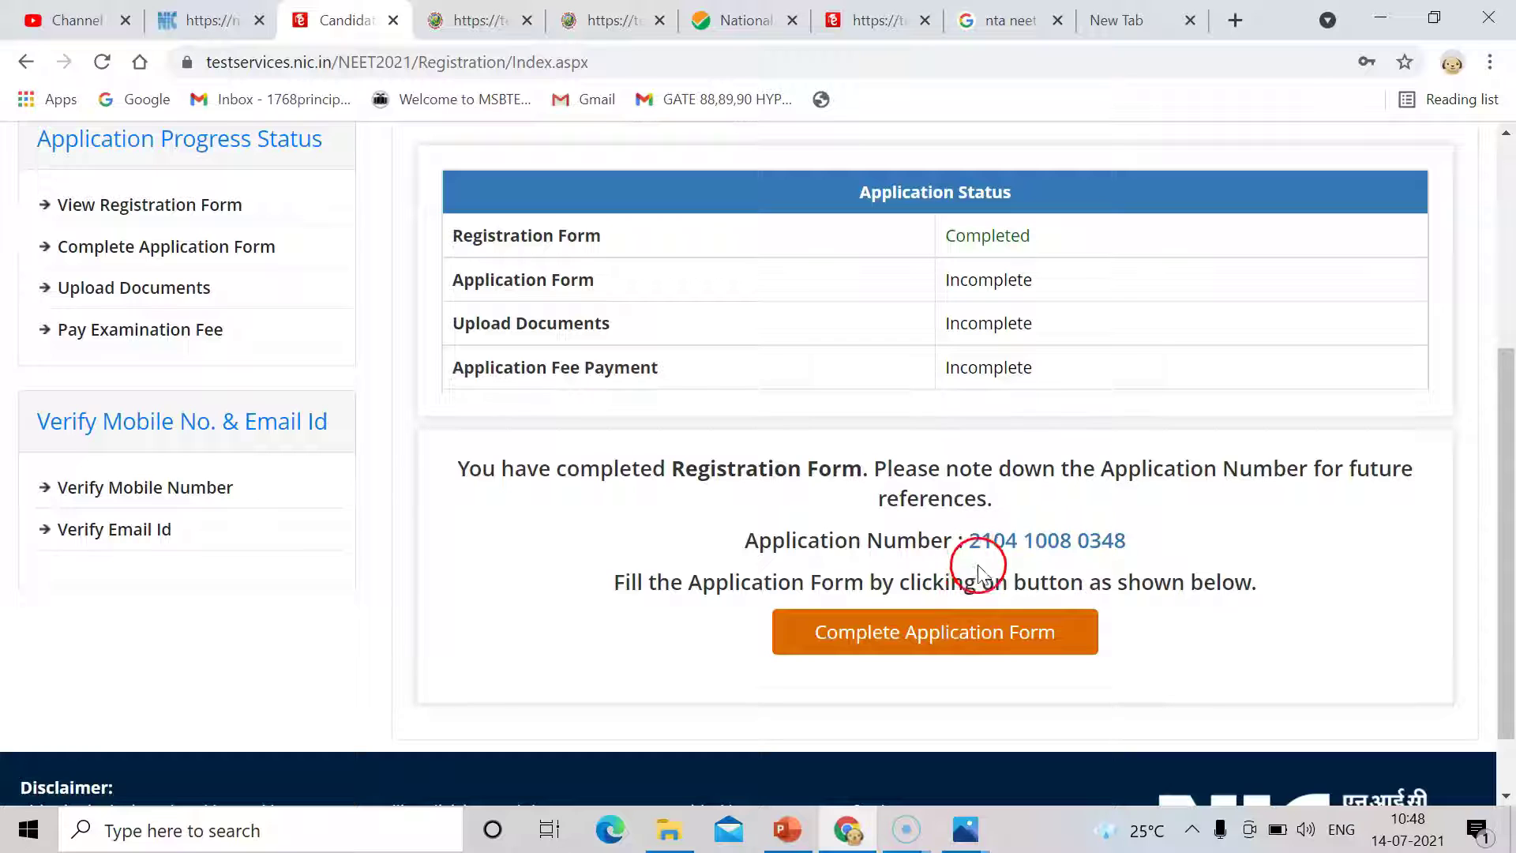
pyautogui.click(1002, 645)
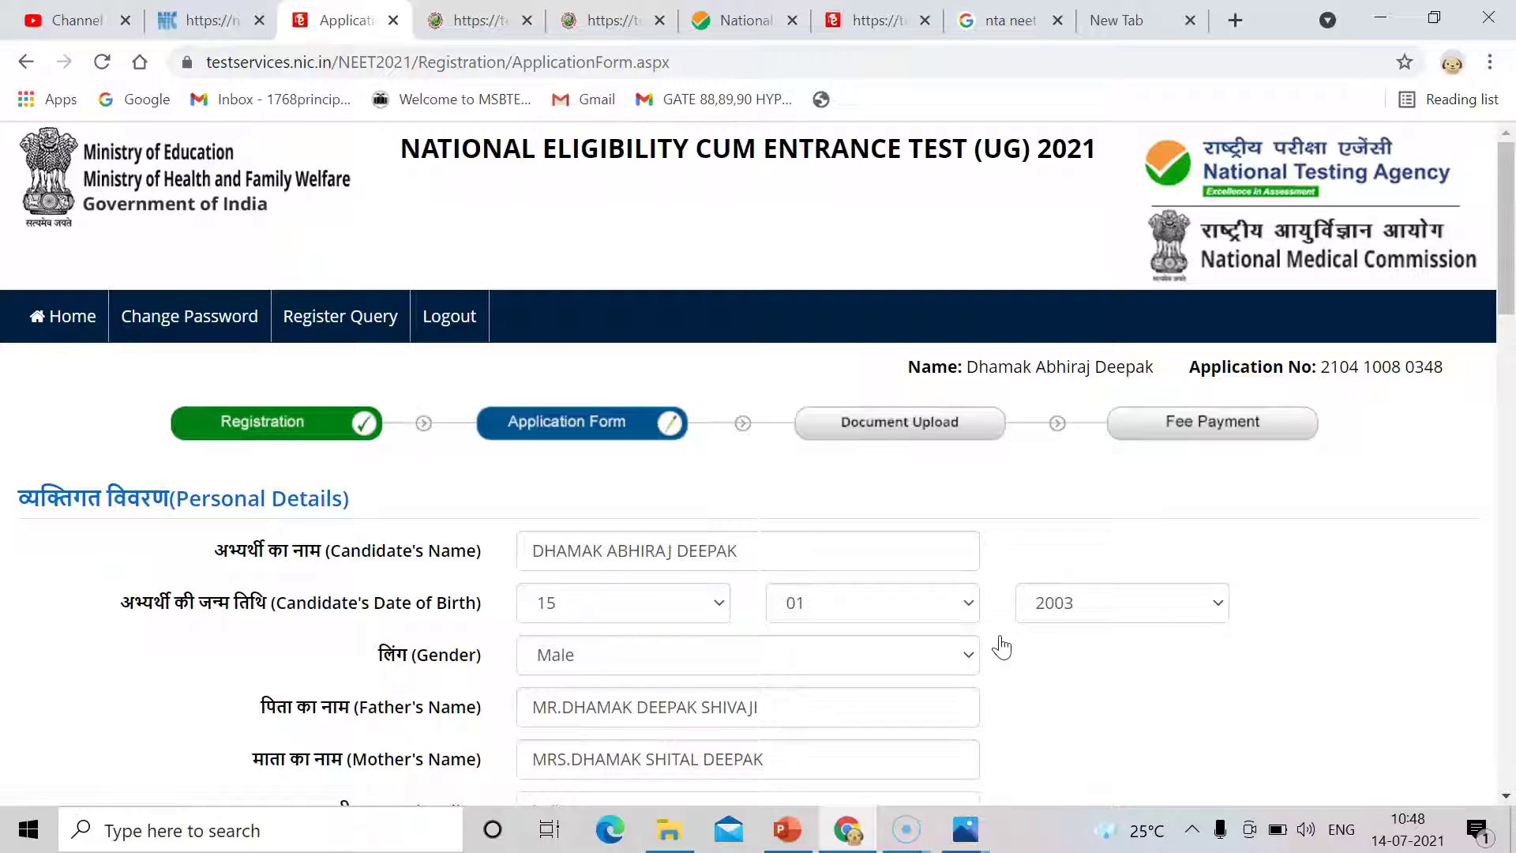
# Set the 12th-pass state to MAHARASHTRA and the category to OBC-NCL (Central List).
pyautogui.moveTo(1506, 271); pyautogui.dragTo(1511, 398)
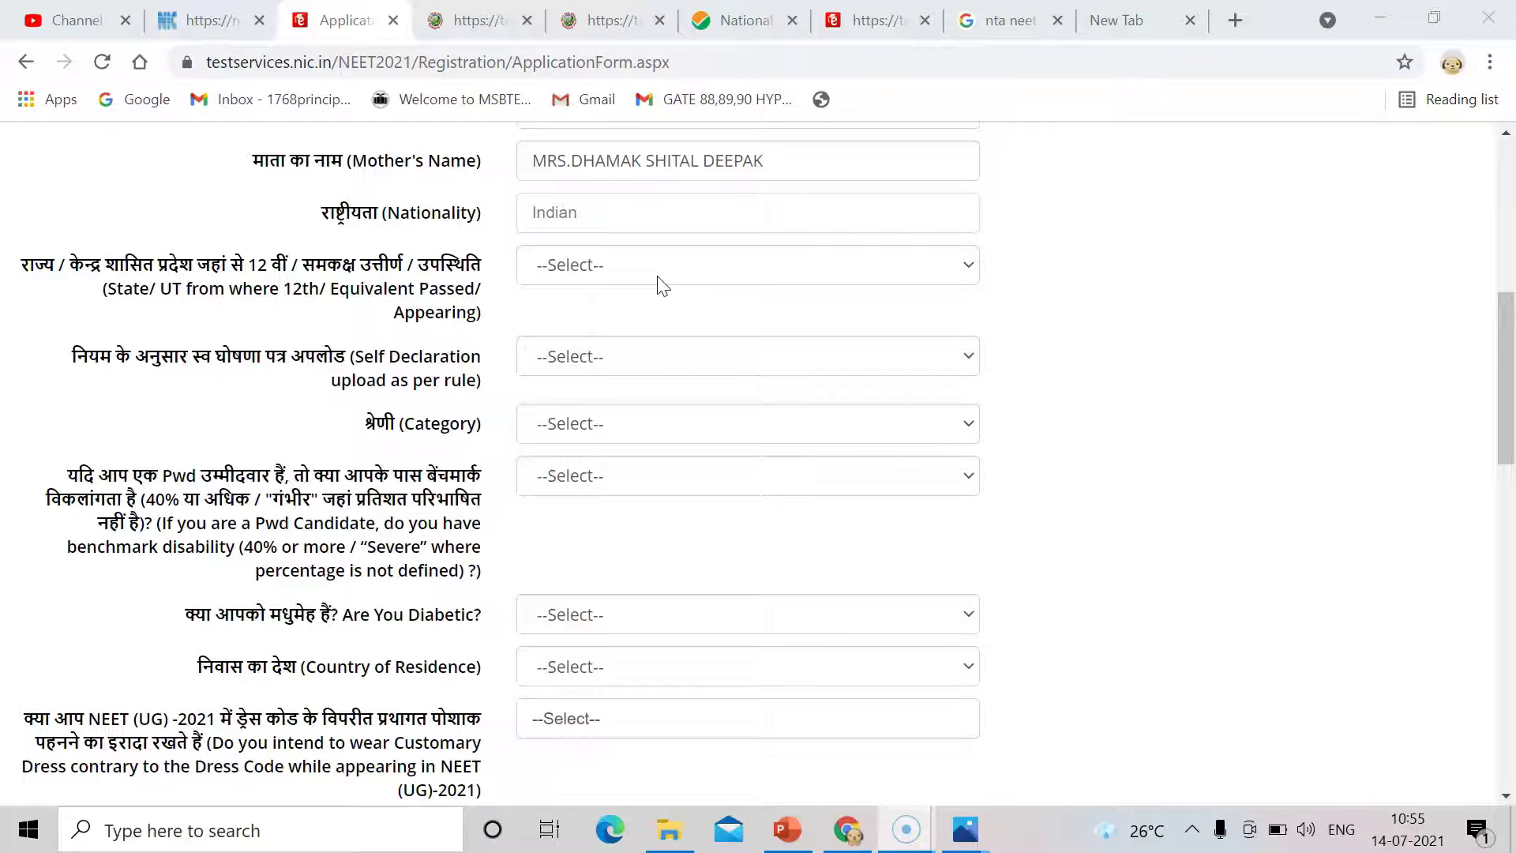
pyautogui.click(574, 274)
pyautogui.press('m')
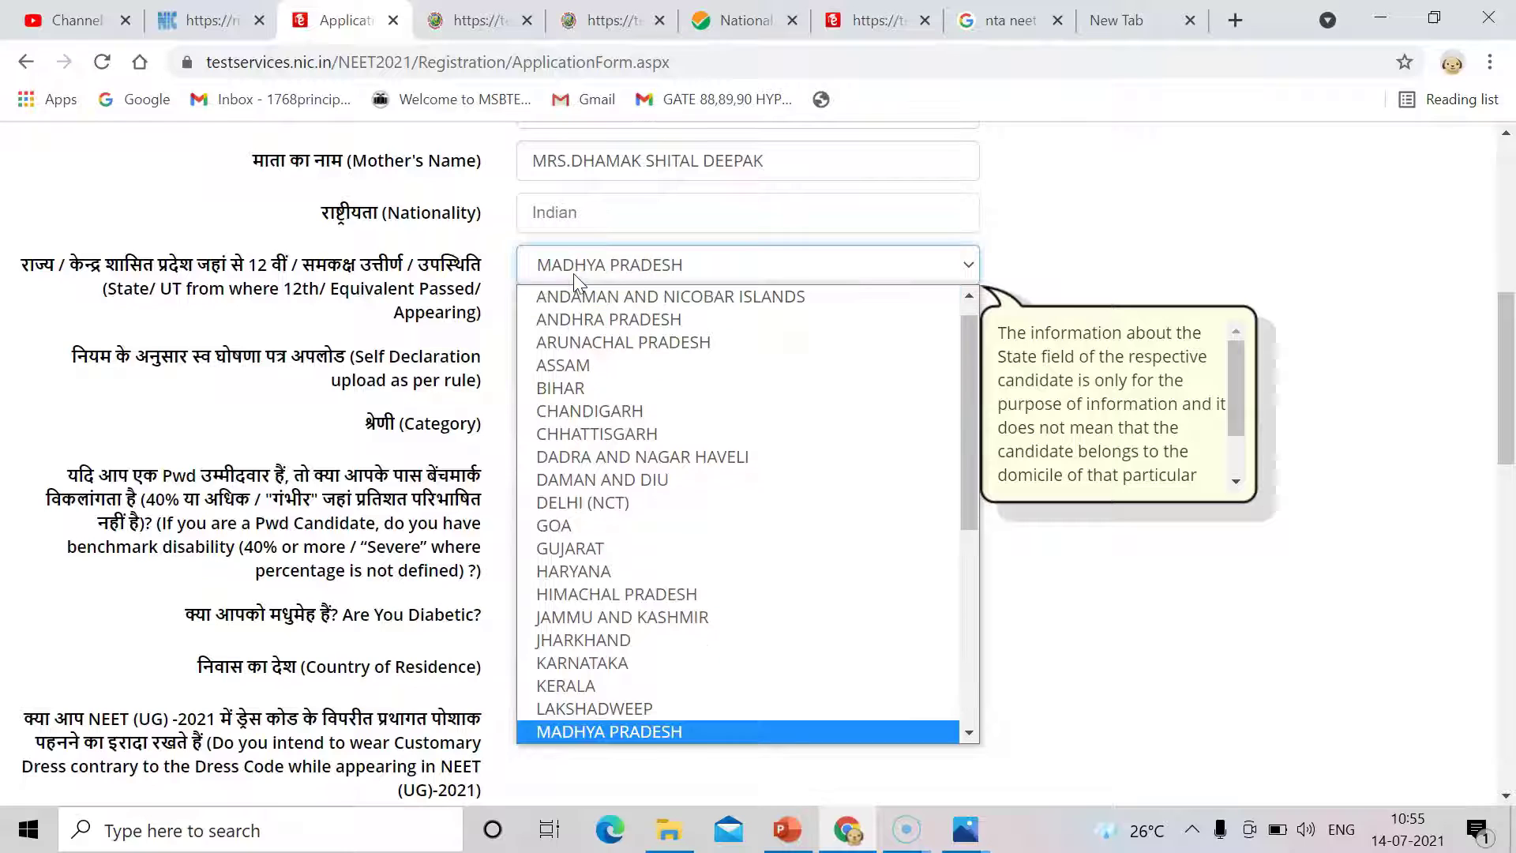
pyautogui.press('m')
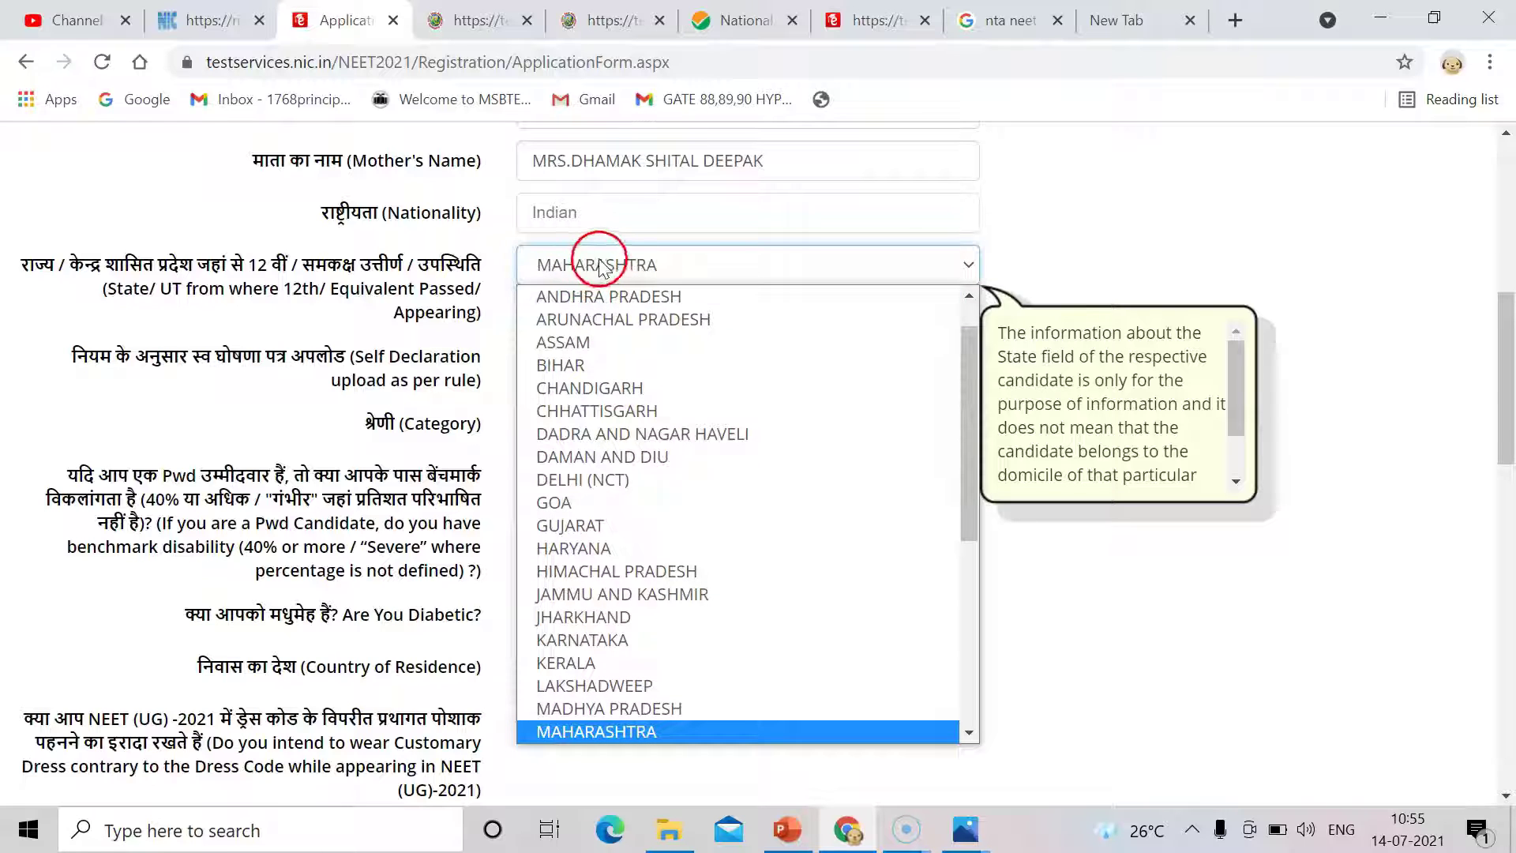
pyautogui.press('Return')
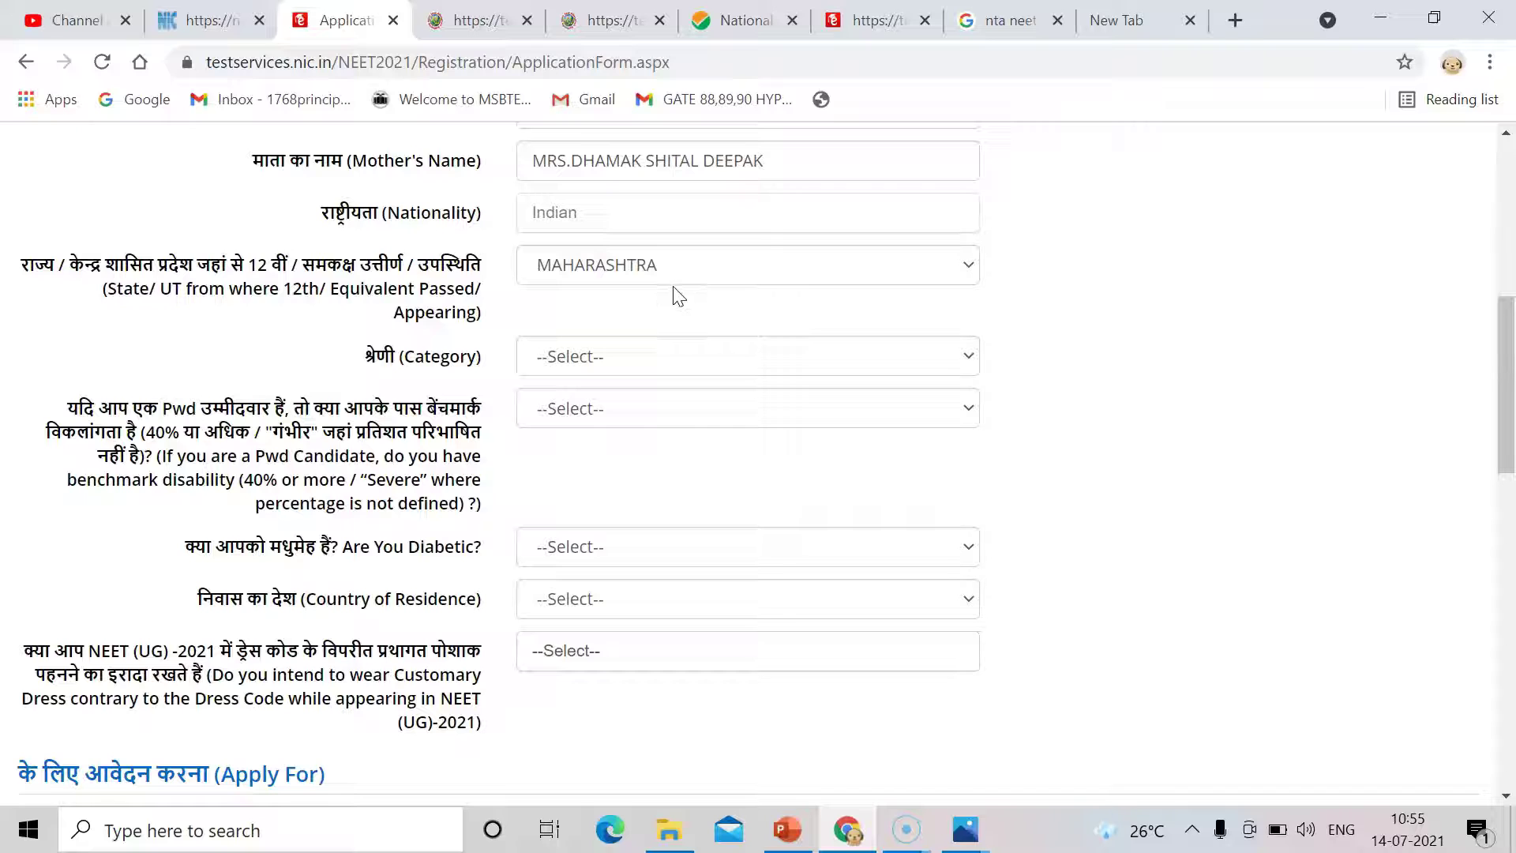
pyautogui.click(648, 355)
pyautogui.click(650, 357)
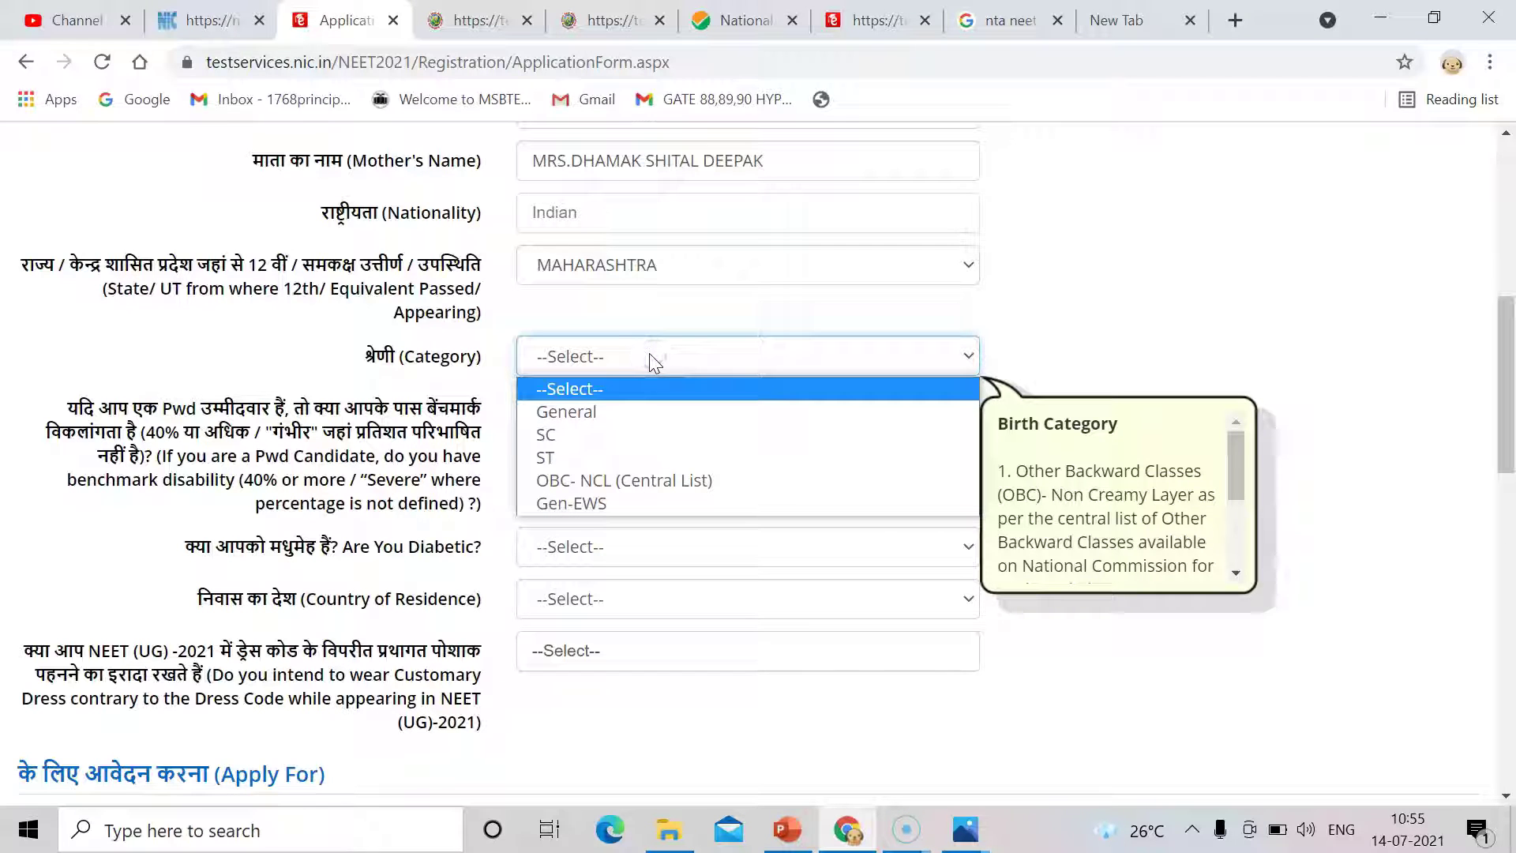
pyautogui.moveTo(627, 387); pyautogui.dragTo(604, 486)
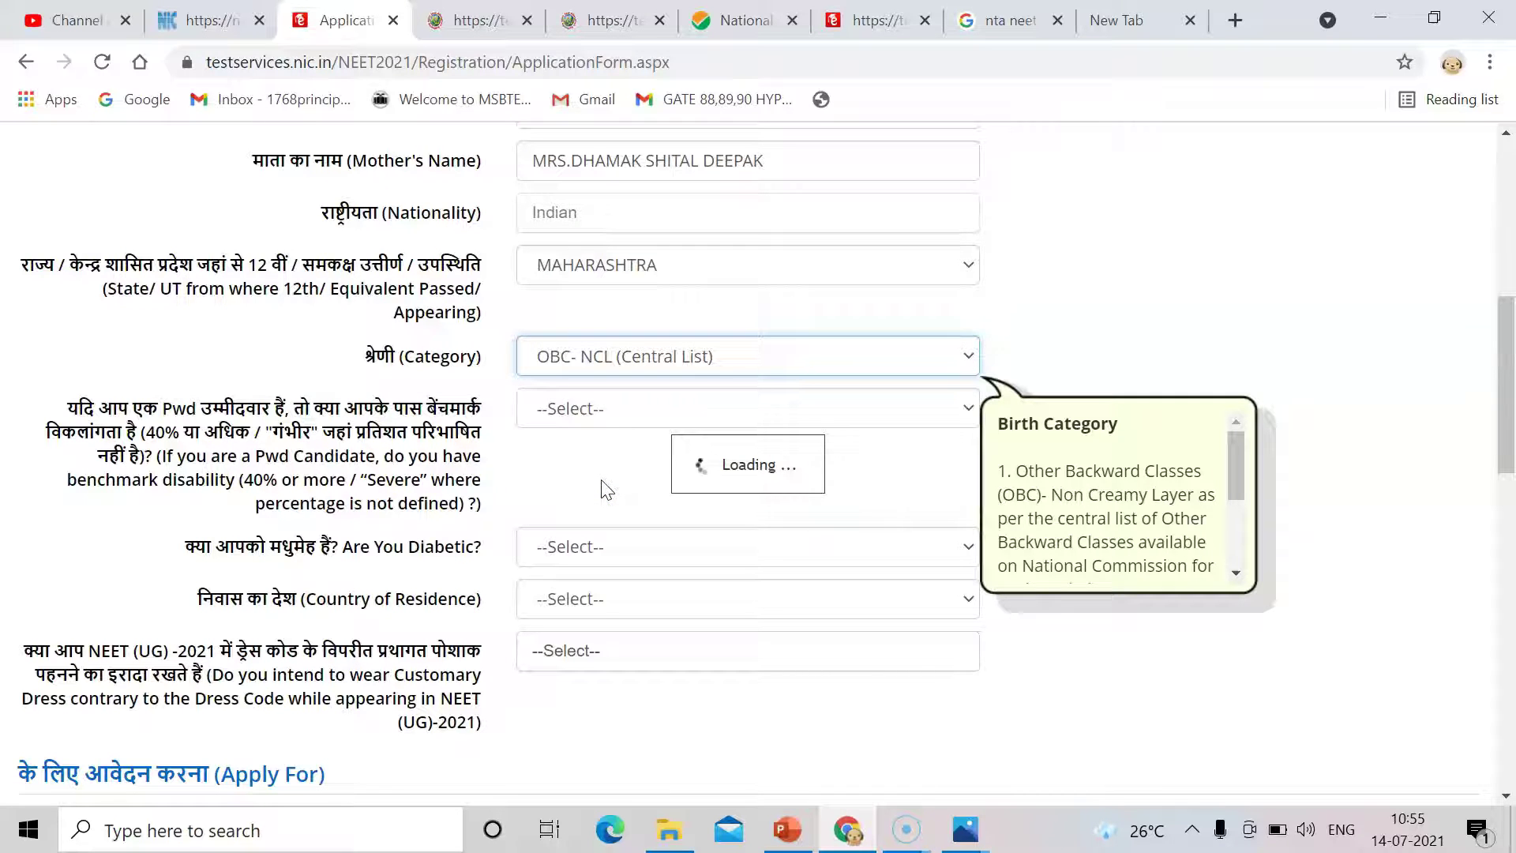
# Answer No to both the benchmark disability and diabetic questions.
pyautogui.click(627, 413)
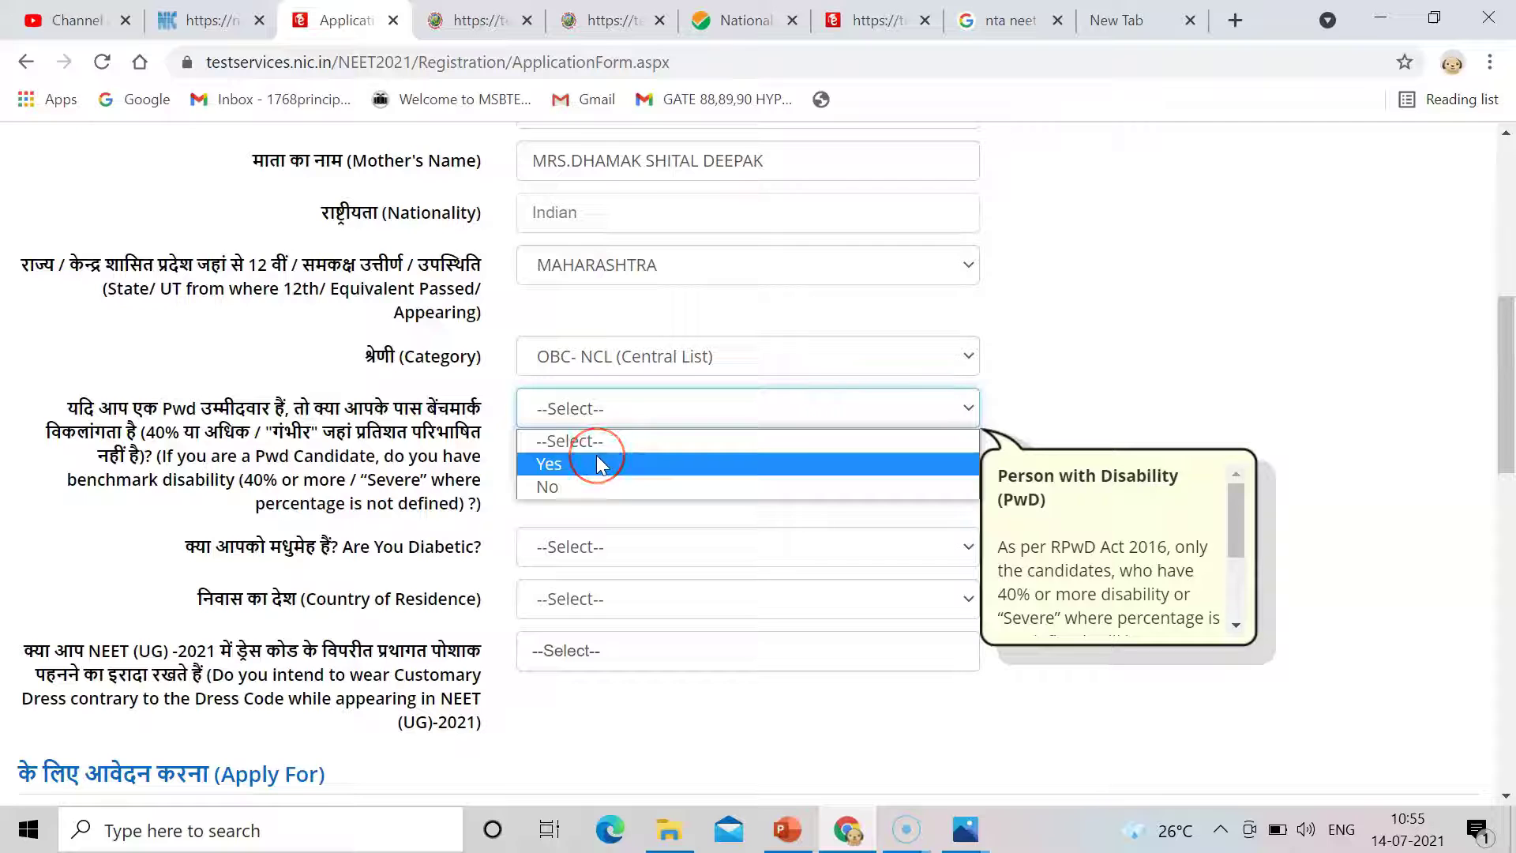
pyautogui.click(589, 486)
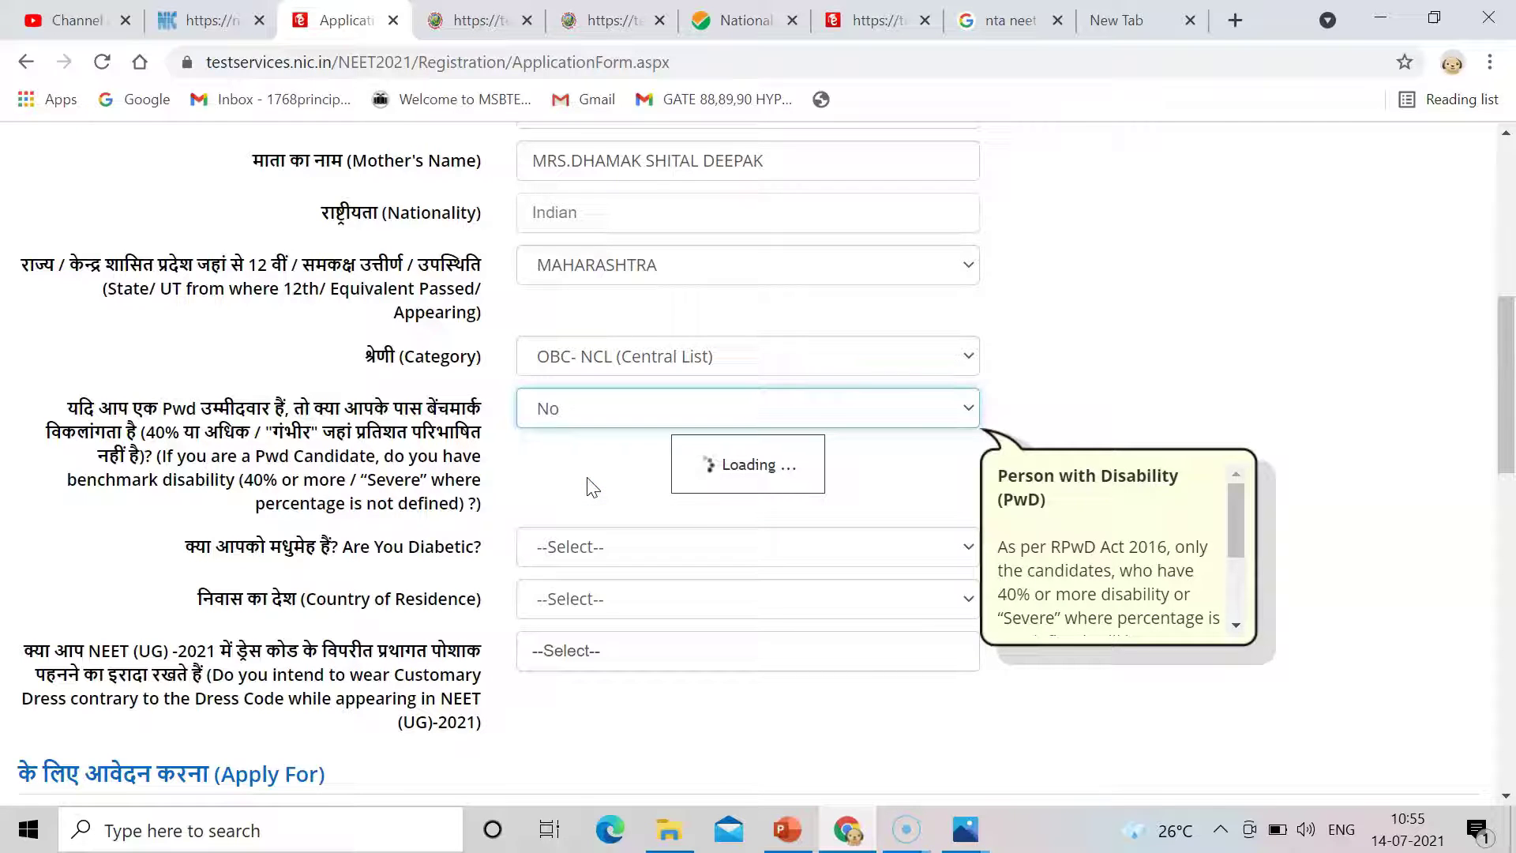
pyautogui.click(822, 550)
pyautogui.click(821, 551)
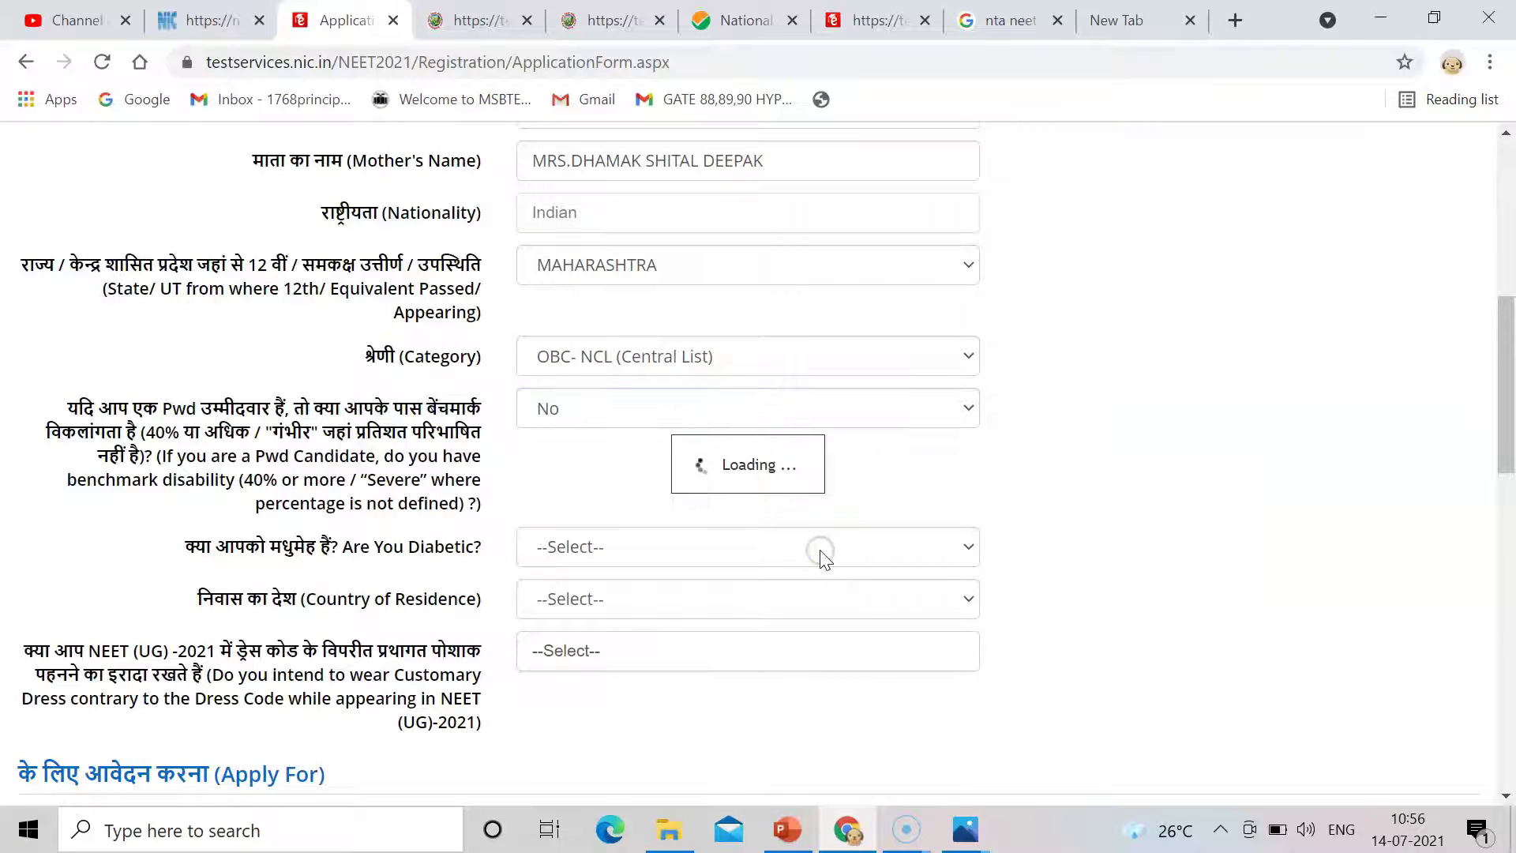
pyautogui.click(910, 548)
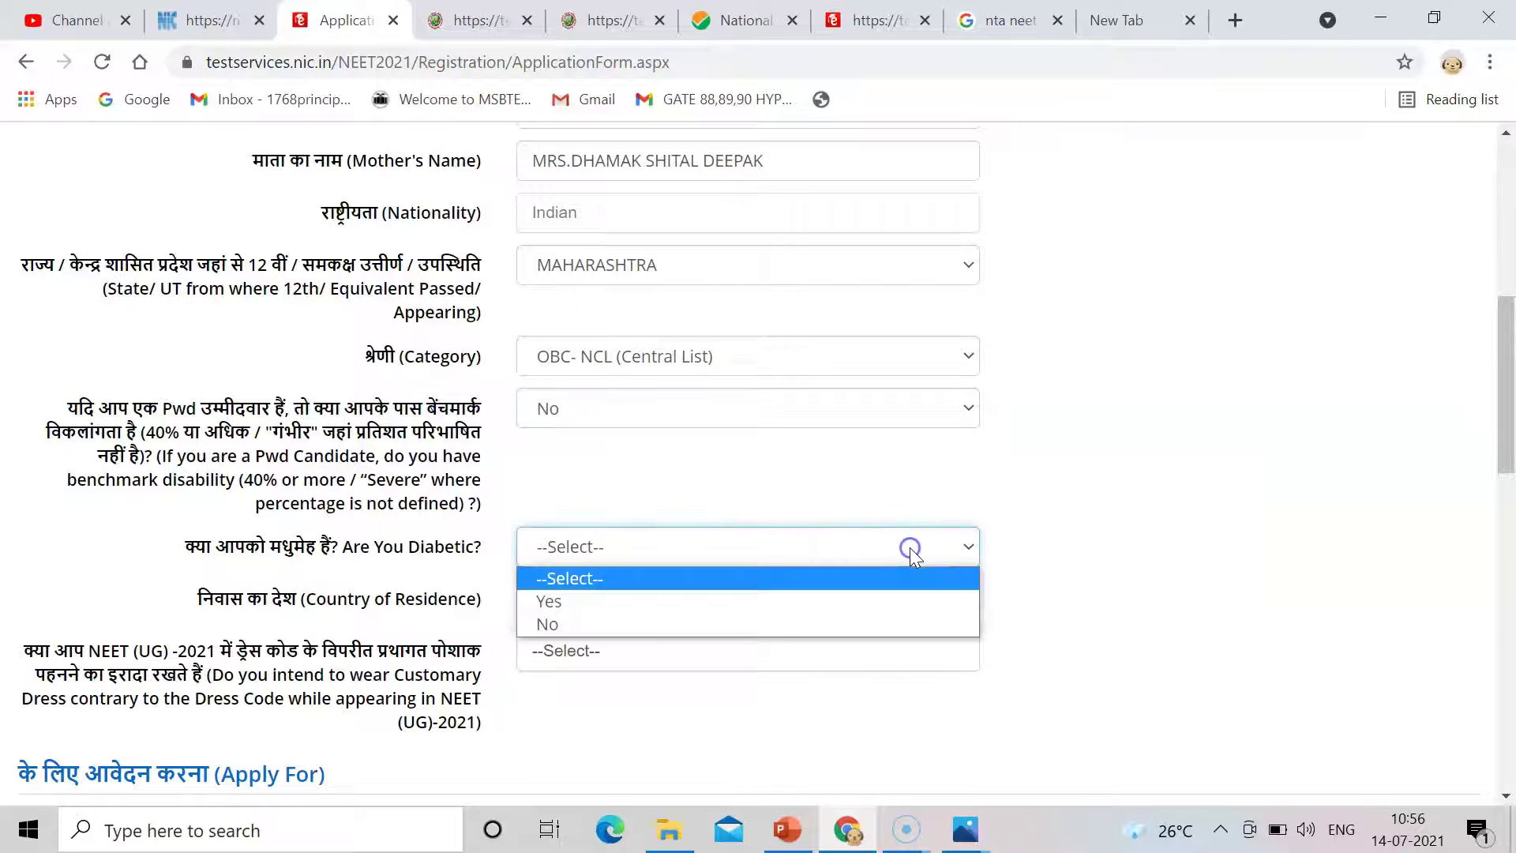
pyautogui.click(791, 625)
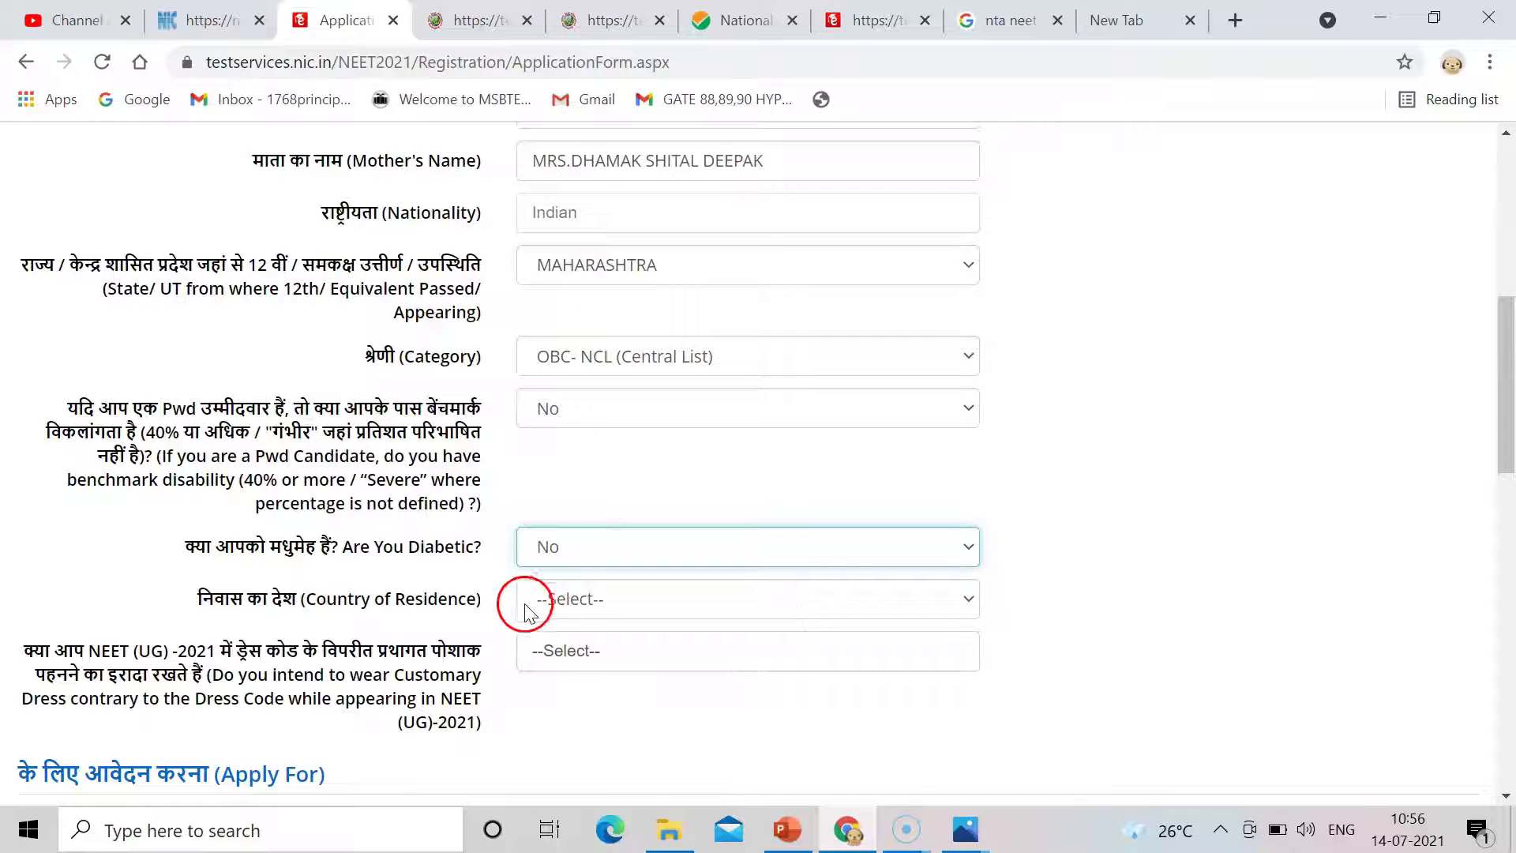
# Set country of residence to India and the customary dress answer to No.
pyautogui.moveTo(1507, 464); pyautogui.dragTo(1509, 496)
pyautogui.click(896, 476)
pyautogui.press('i')
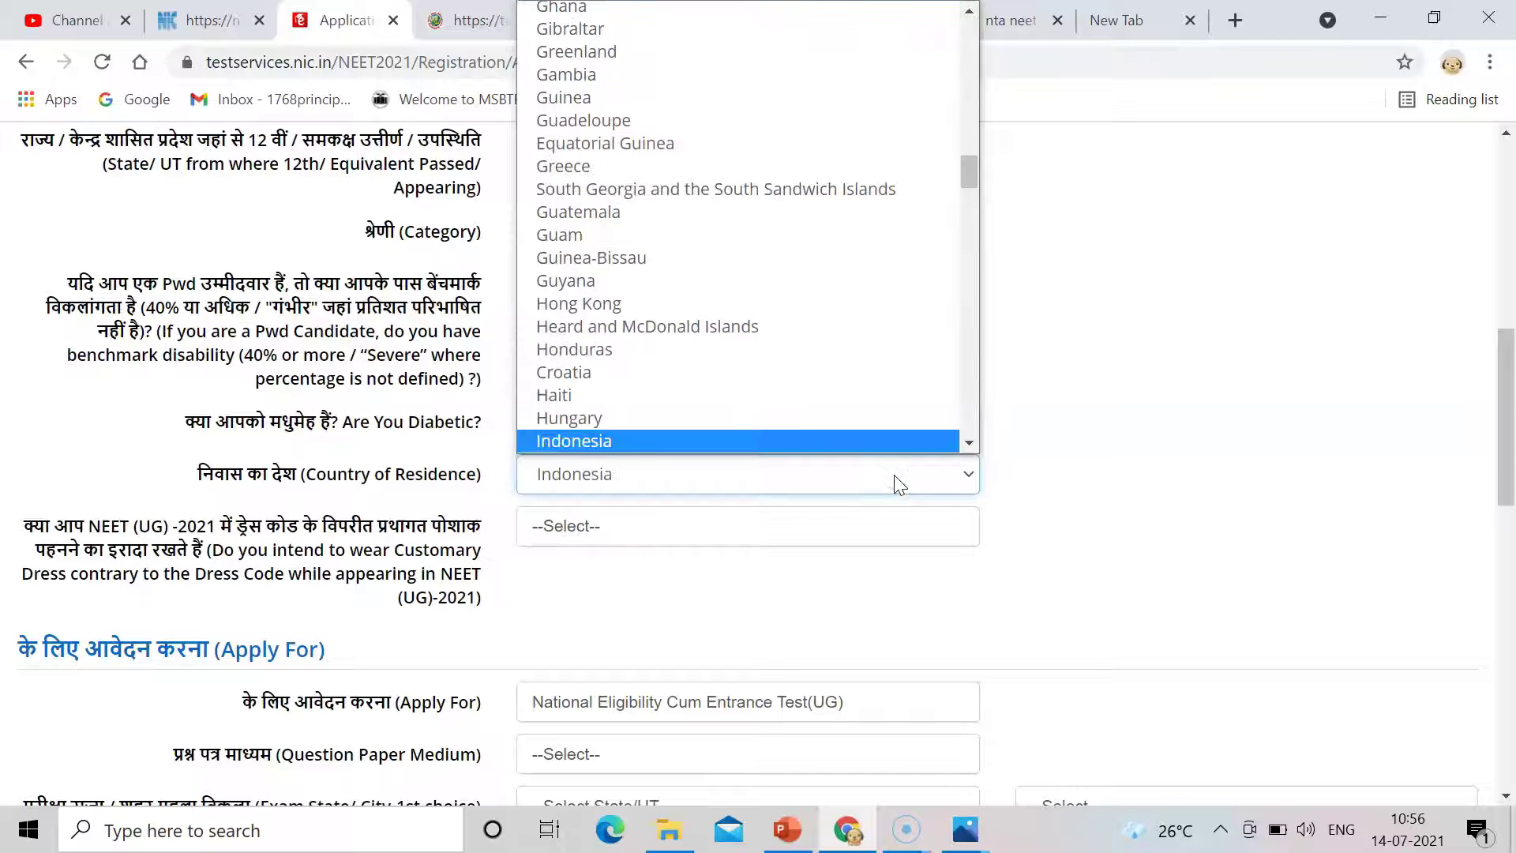
pyautogui.moveTo(775, 449); pyautogui.dragTo(740, 445)
pyautogui.press('Up')
pyautogui.press('Up')
pyautogui.click(704, 395)
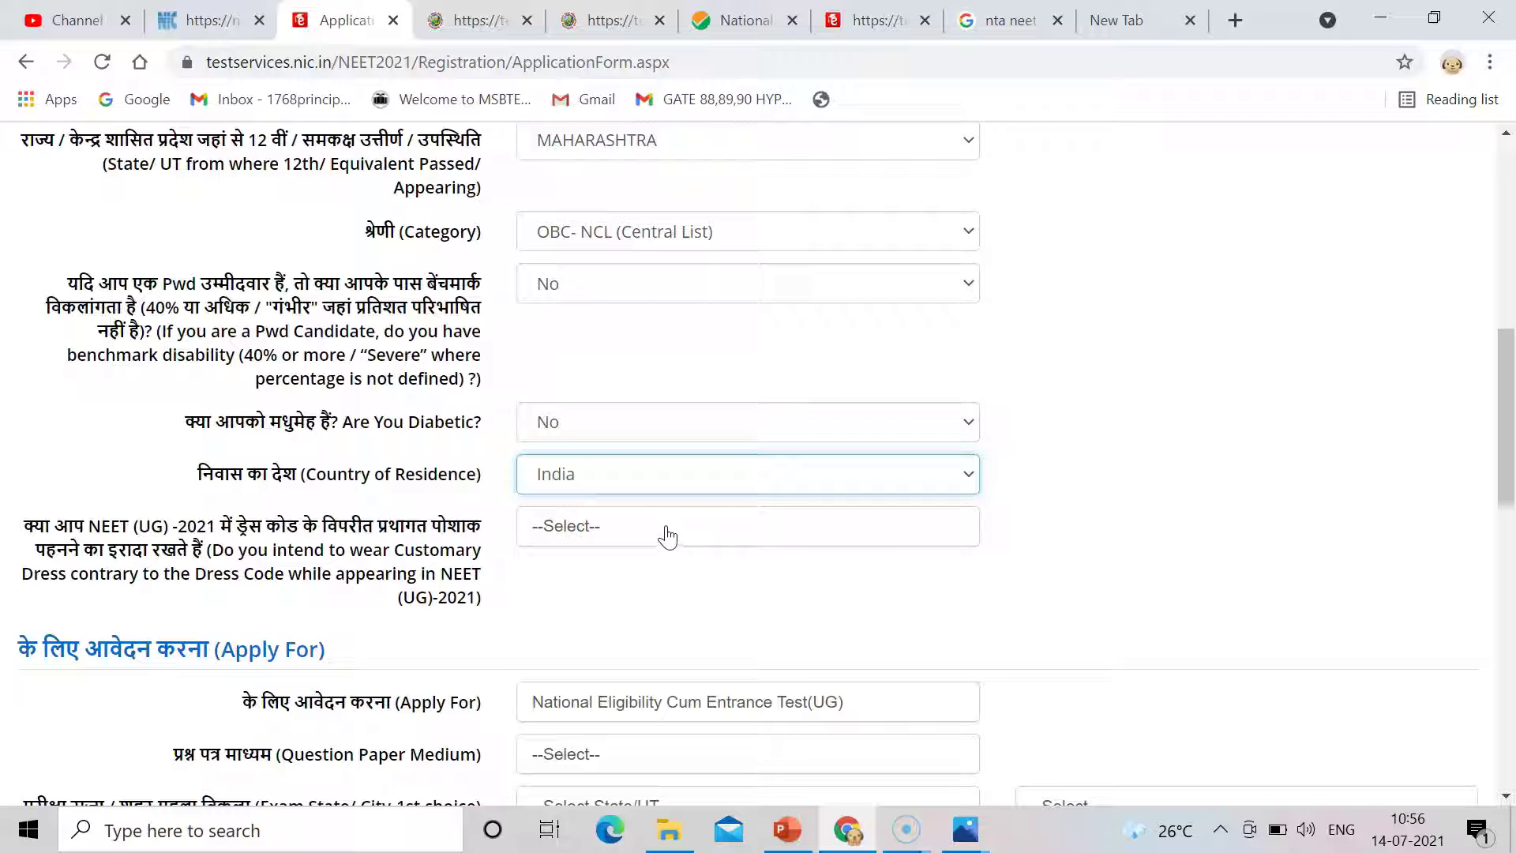
pyautogui.click(667, 538)
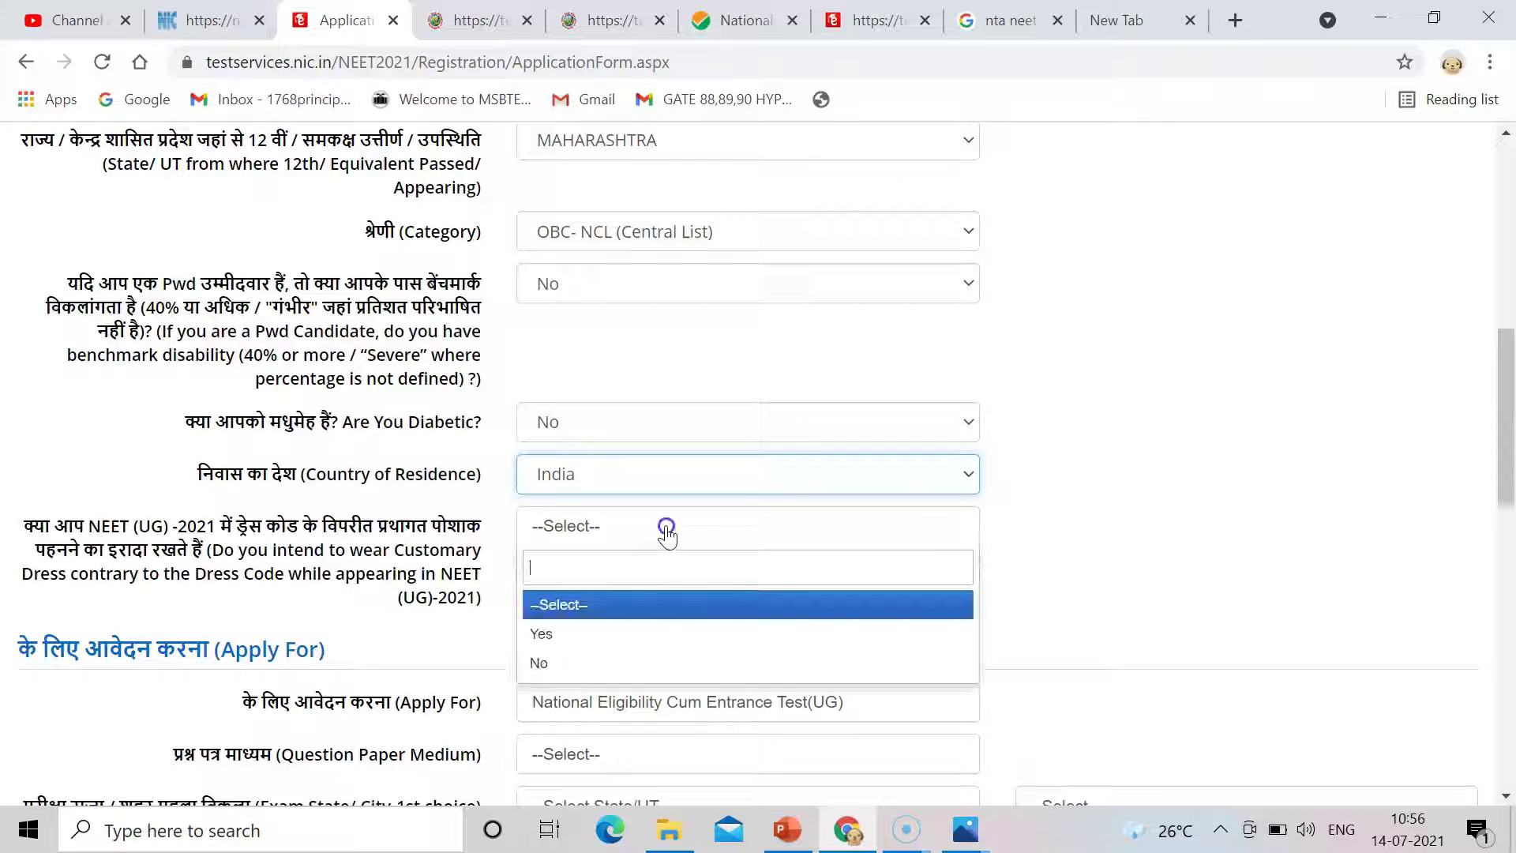
pyautogui.click(577, 665)
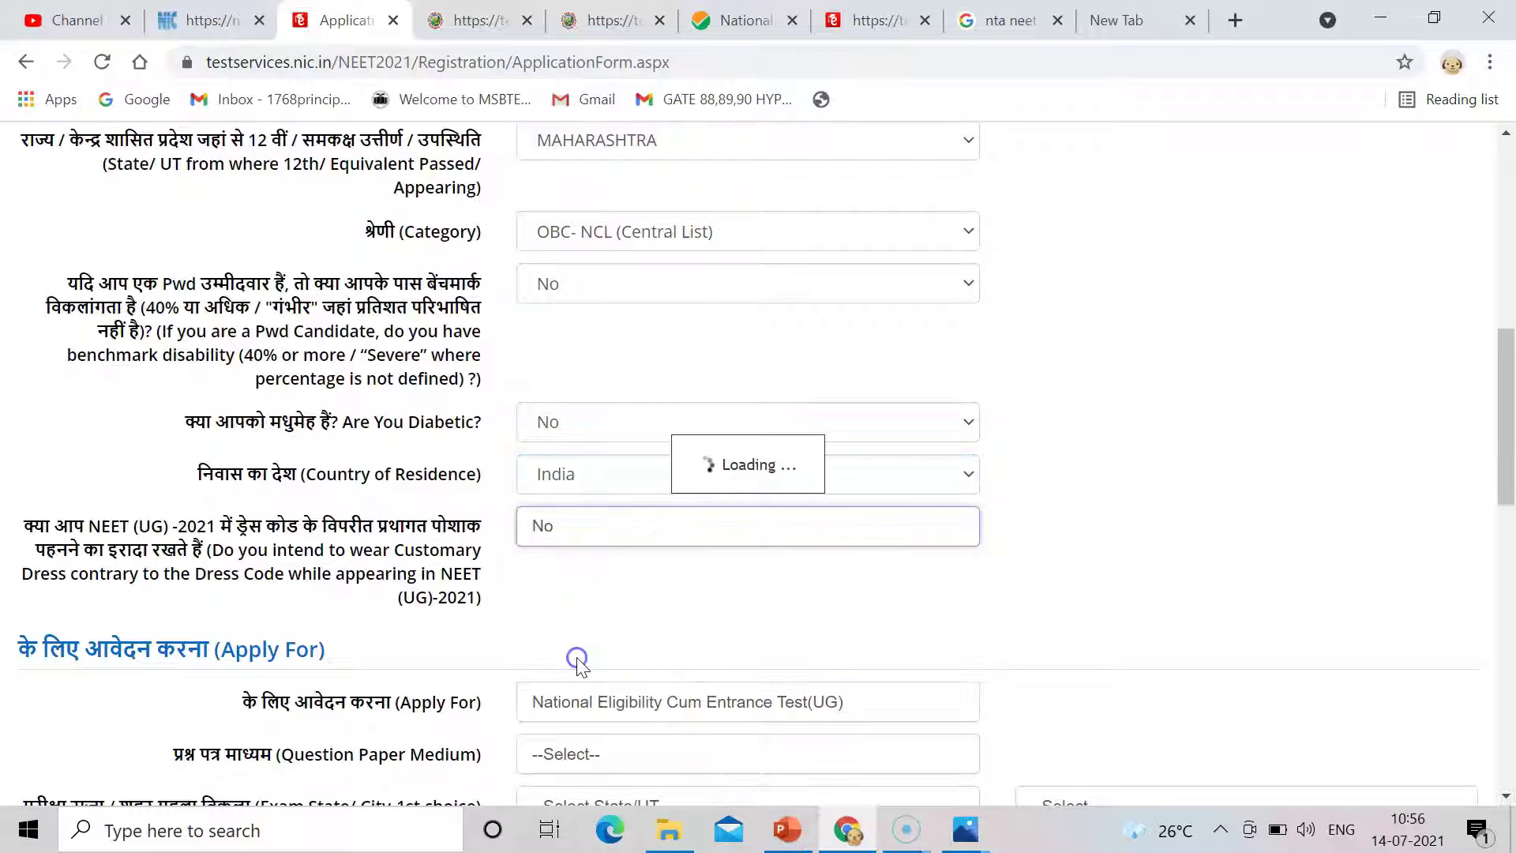
pyautogui.moveTo(1507, 482); pyautogui.dragTo(1510, 587)
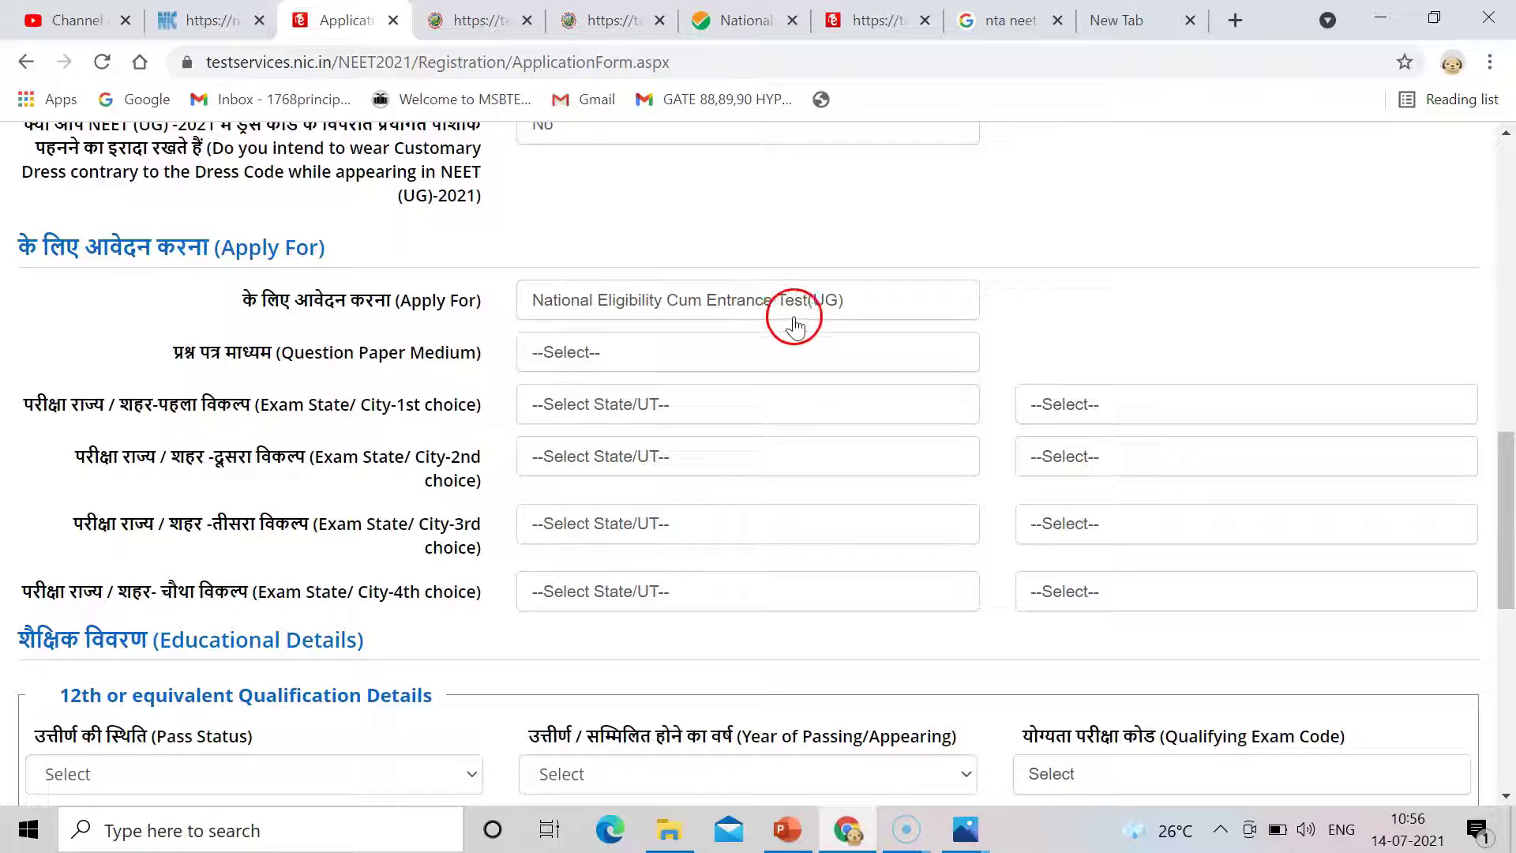
# Choose English as paper medium and AHMEDNAGAR, MAHARASHTRA as the first-choice exam city.
pyautogui.click(620, 356)
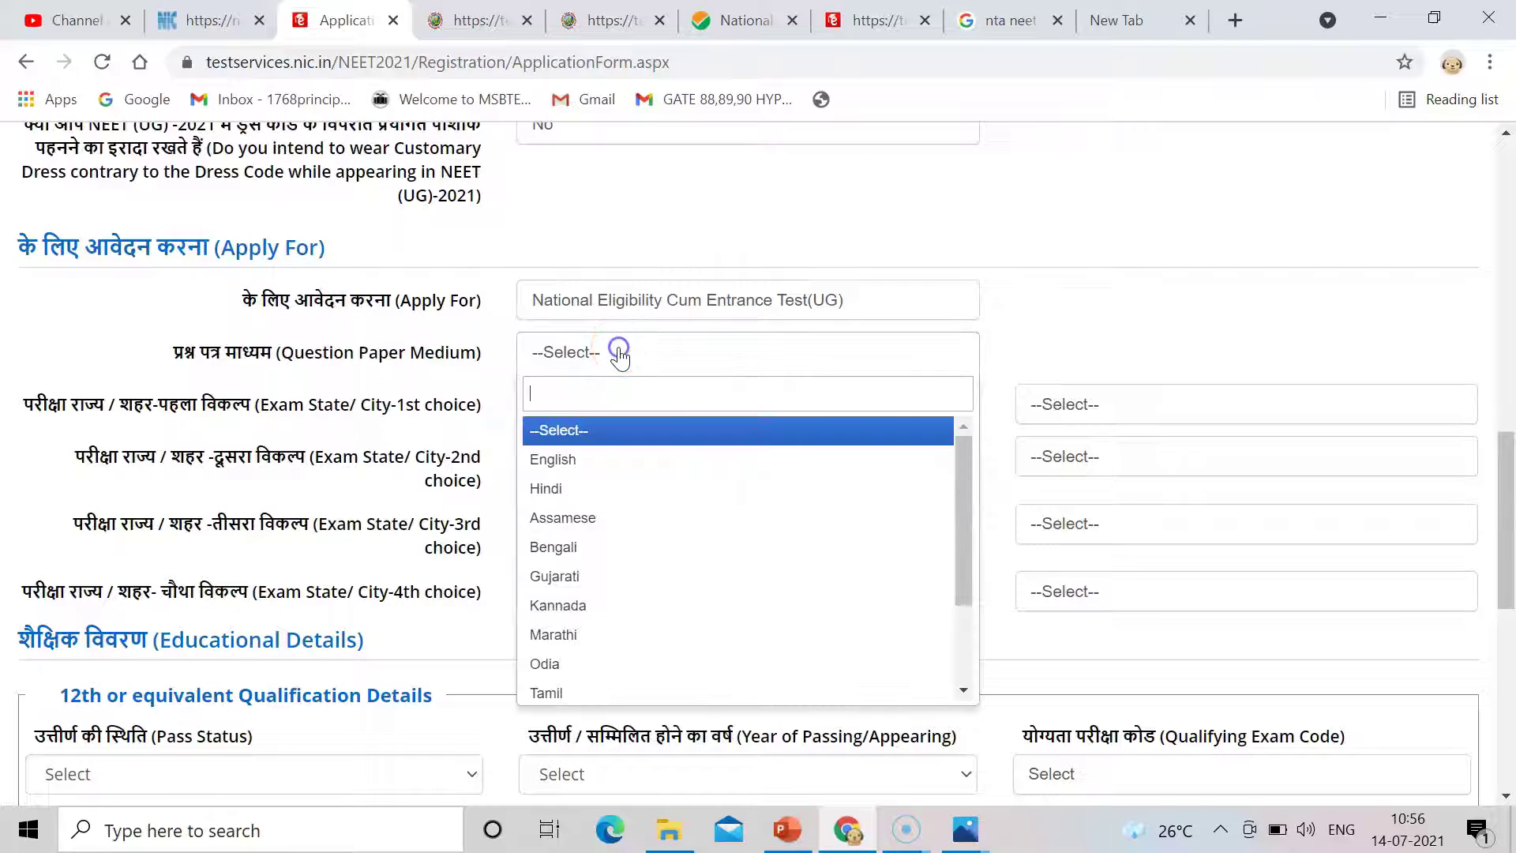
pyautogui.click(565, 464)
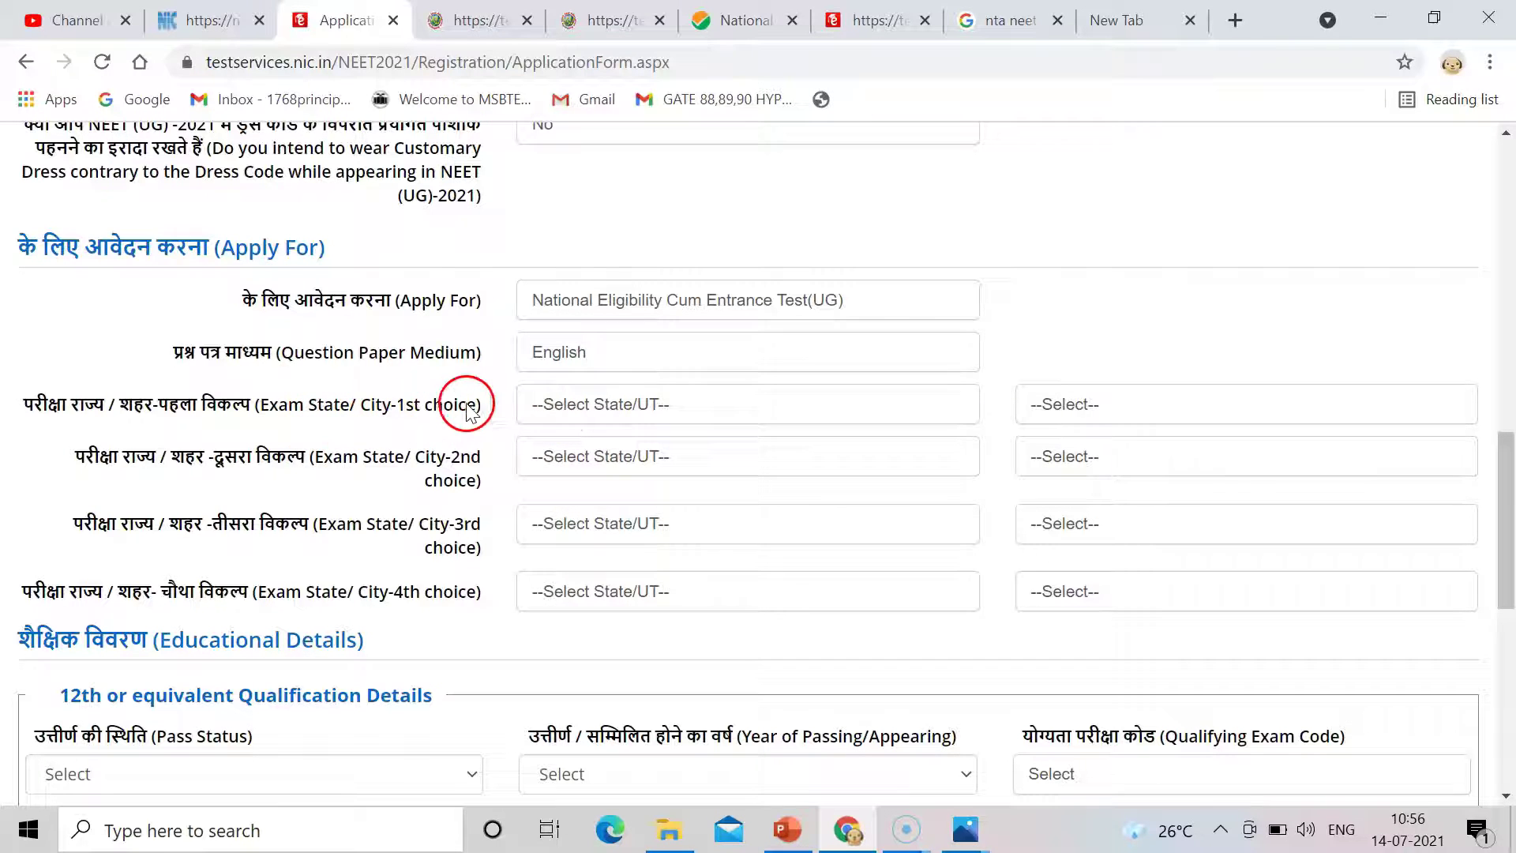
pyautogui.click(574, 419)
pyautogui.write('mah')
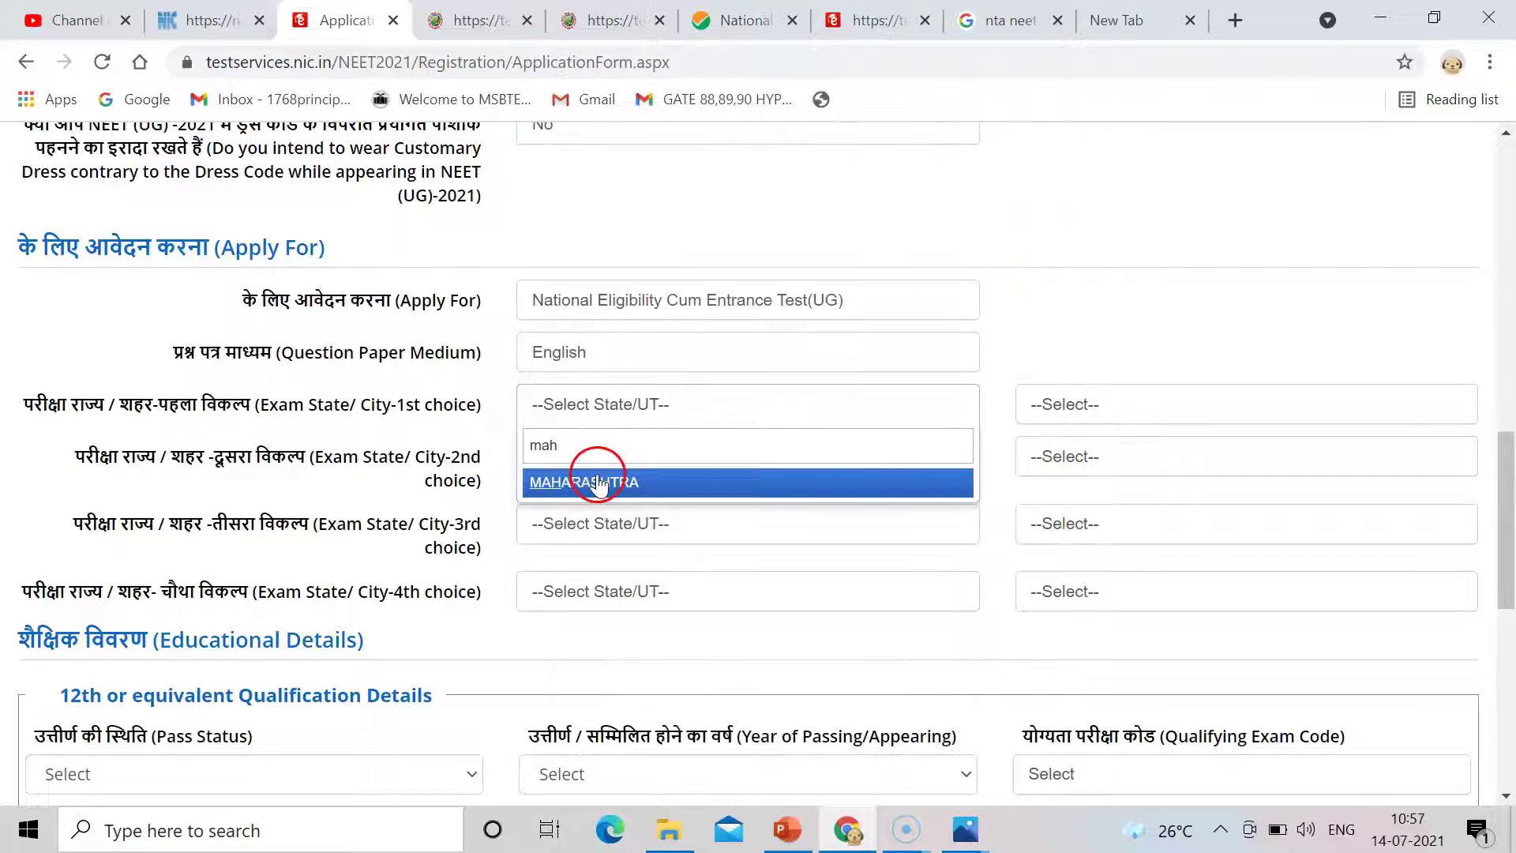
pyautogui.click(598, 484)
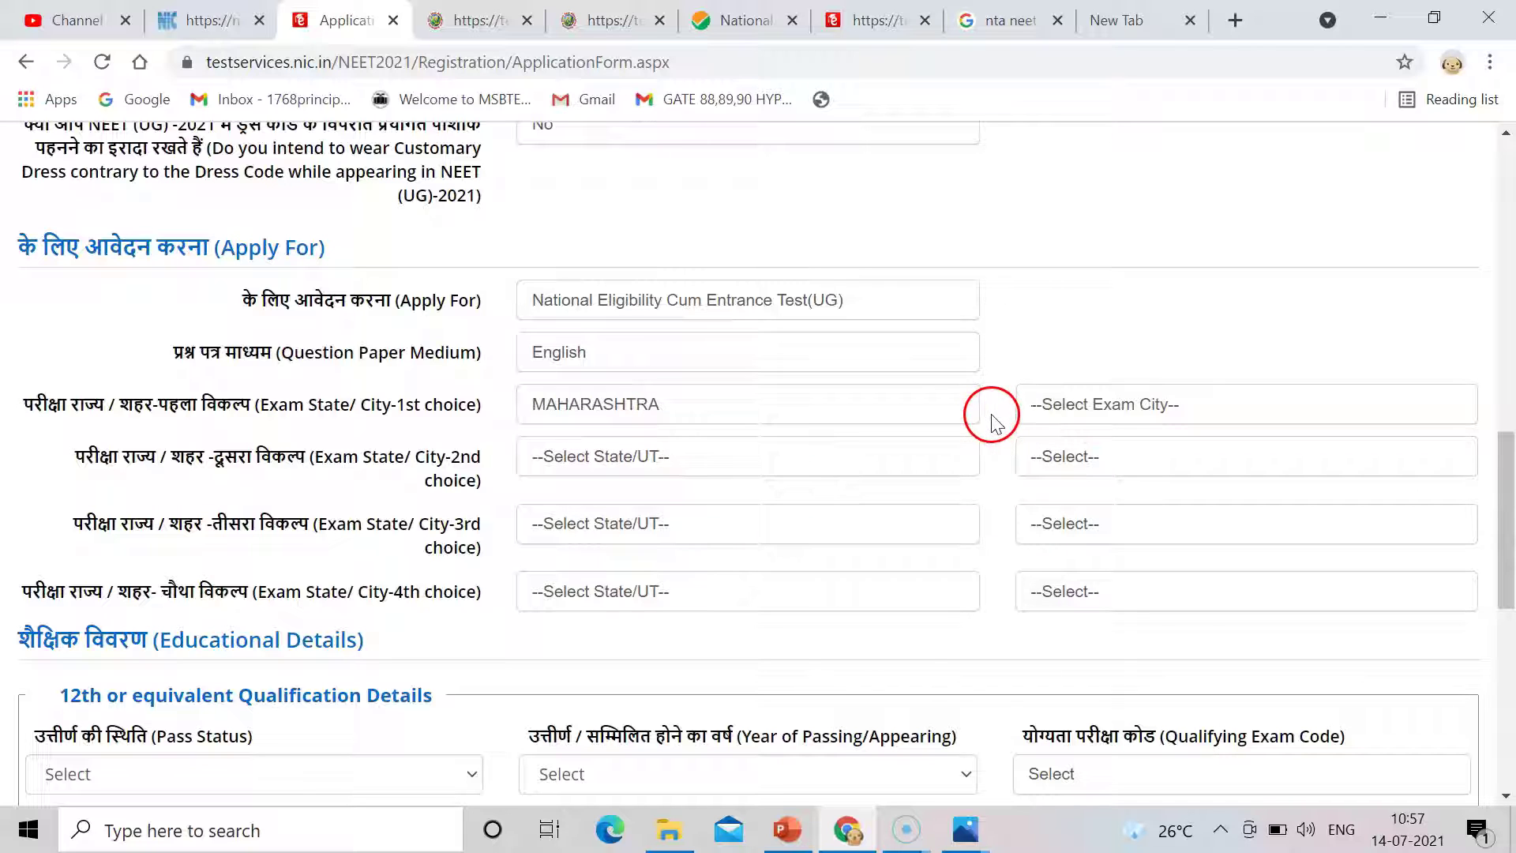
pyautogui.click(1049, 415)
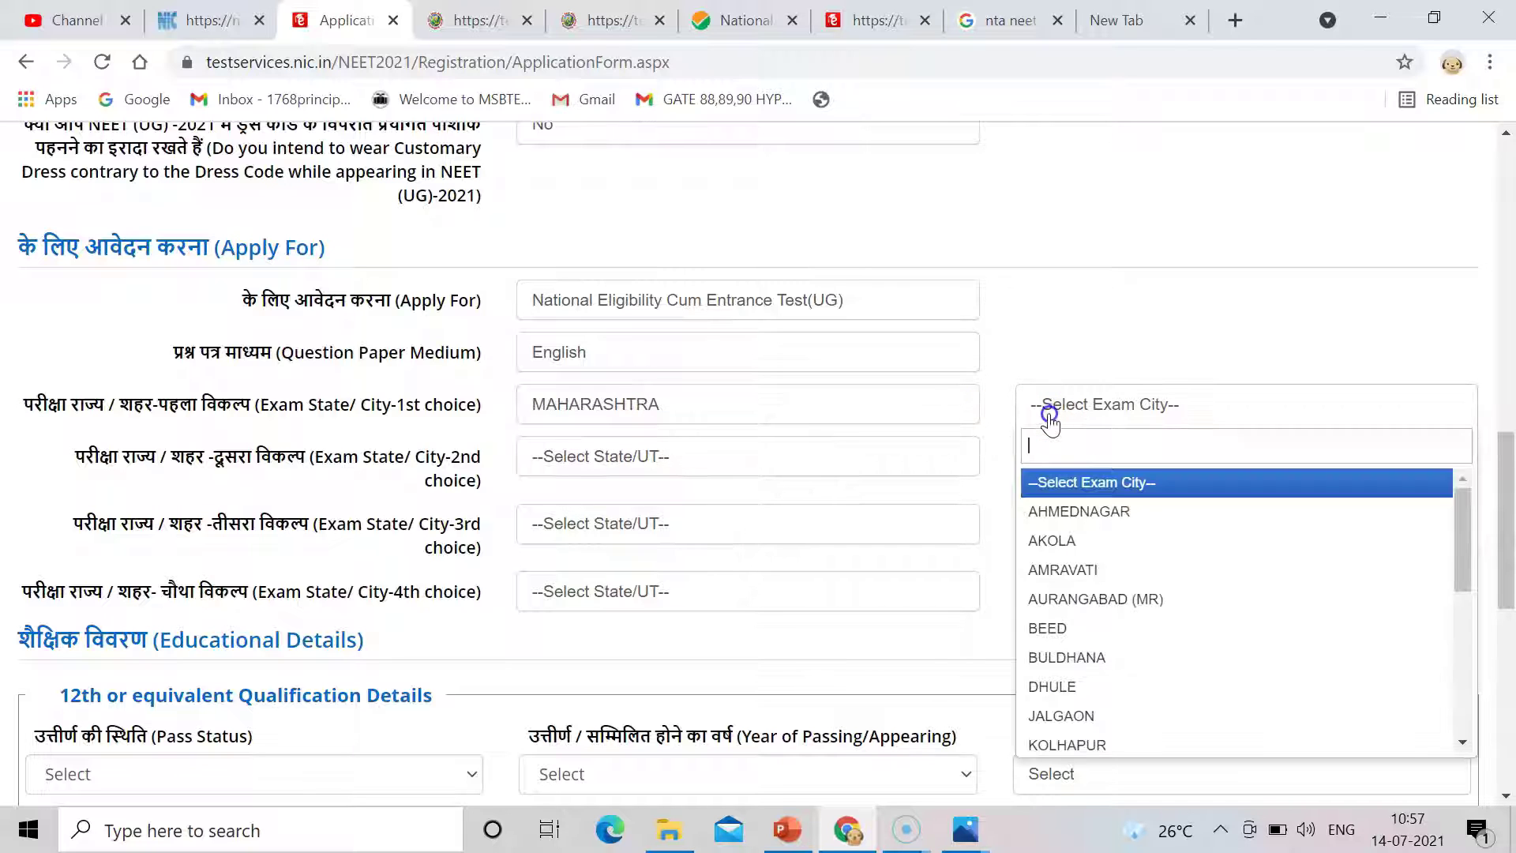
pyautogui.click(1075, 511)
pyautogui.click(681, 417)
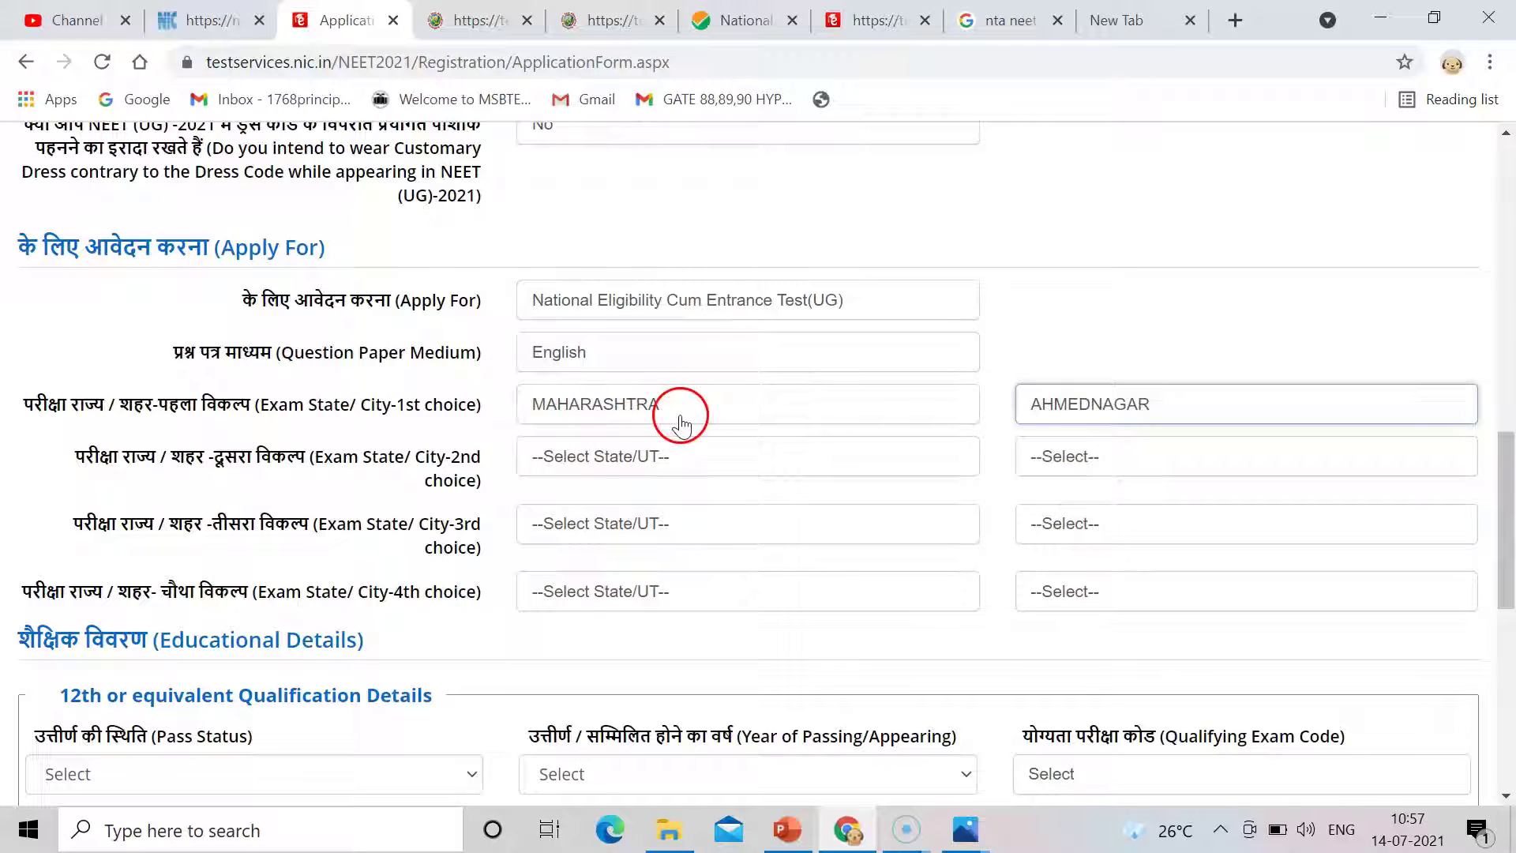
# Pick MAHARASHTRA as second-choice exam state and search 'a' to select AURANGABAD (MR).
pyautogui.click(666, 458)
pyautogui.write('mah')
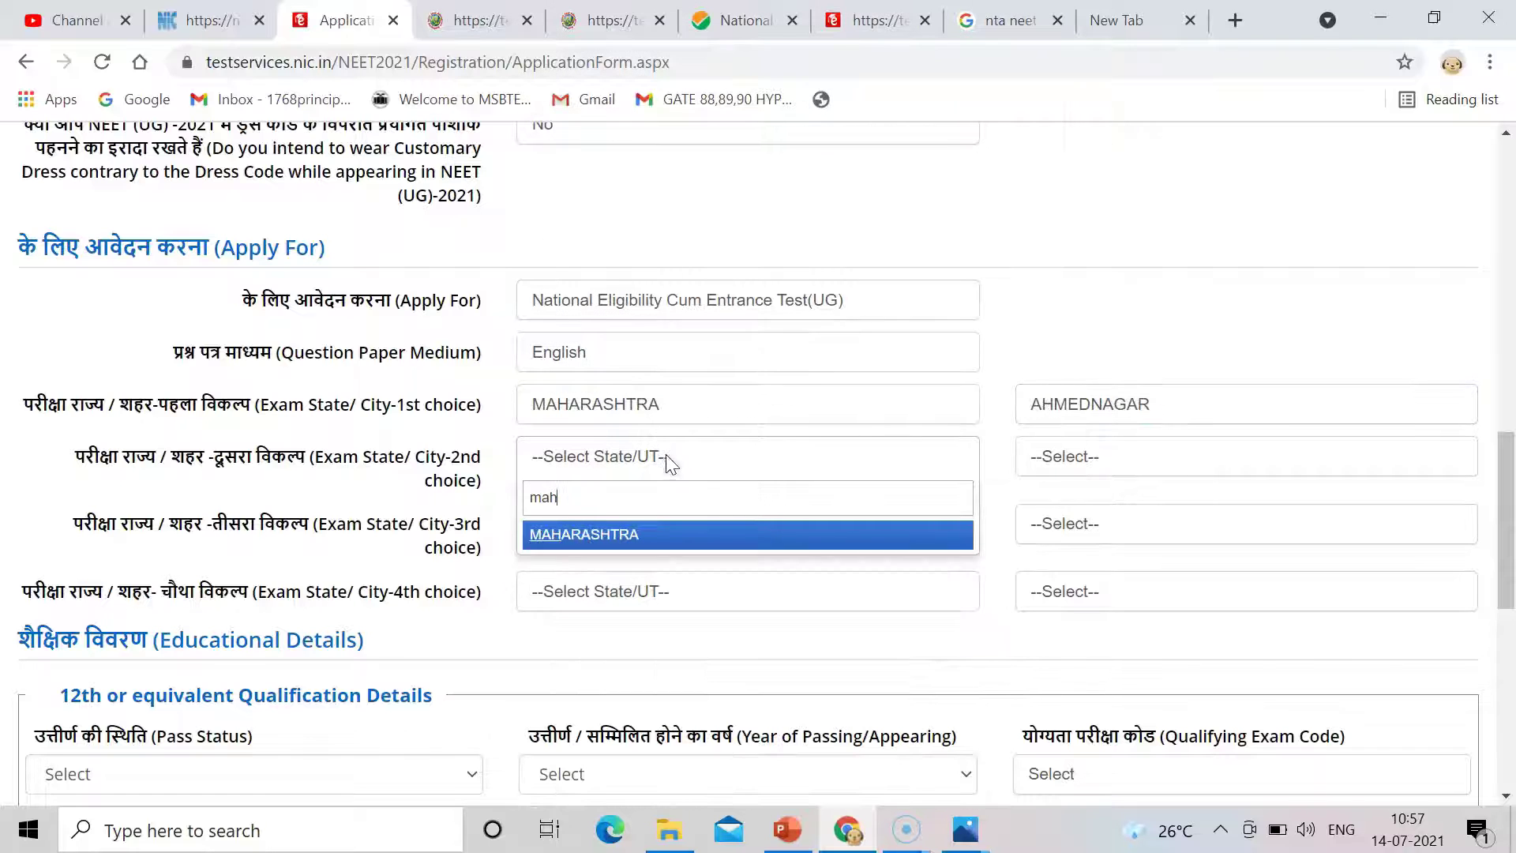
pyautogui.click(593, 541)
pyautogui.click(1042, 464)
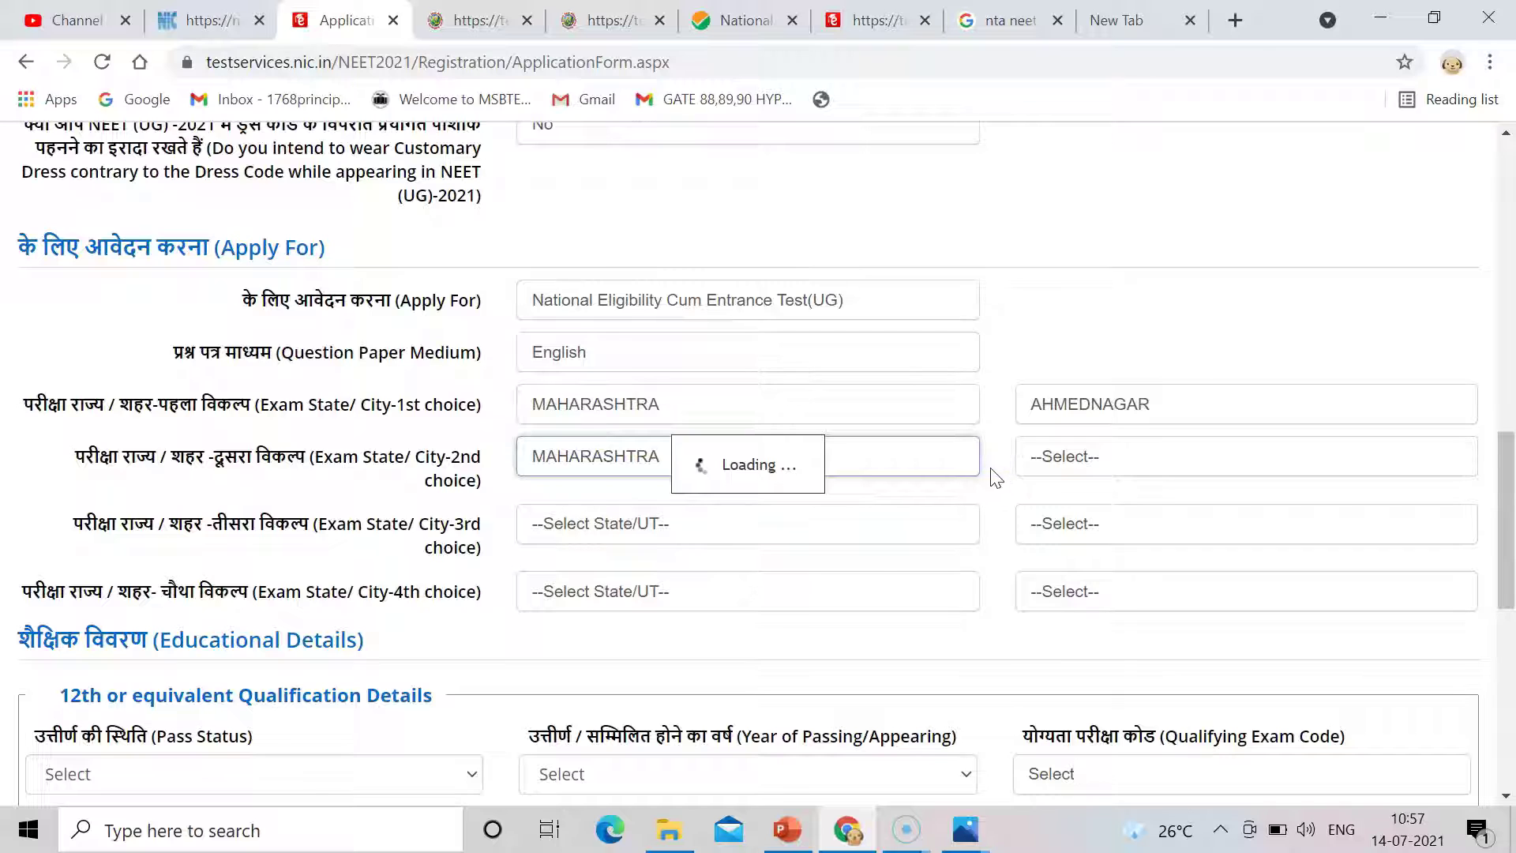
pyautogui.click(1006, 488)
pyautogui.click(1032, 486)
pyautogui.moveTo(991, 483); pyautogui.dragTo(902, 488)
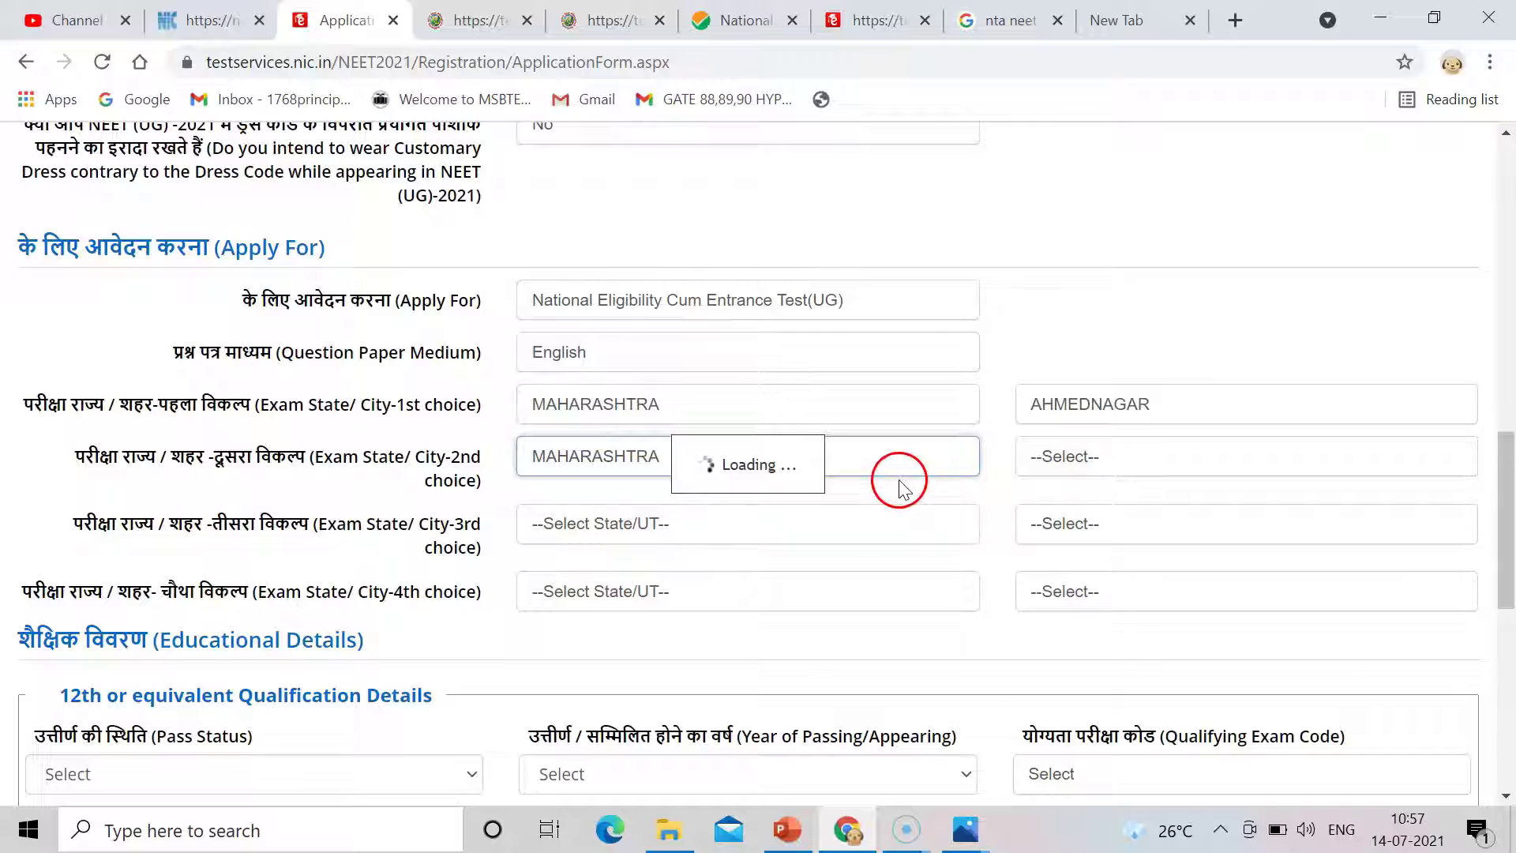
pyautogui.click(1082, 459)
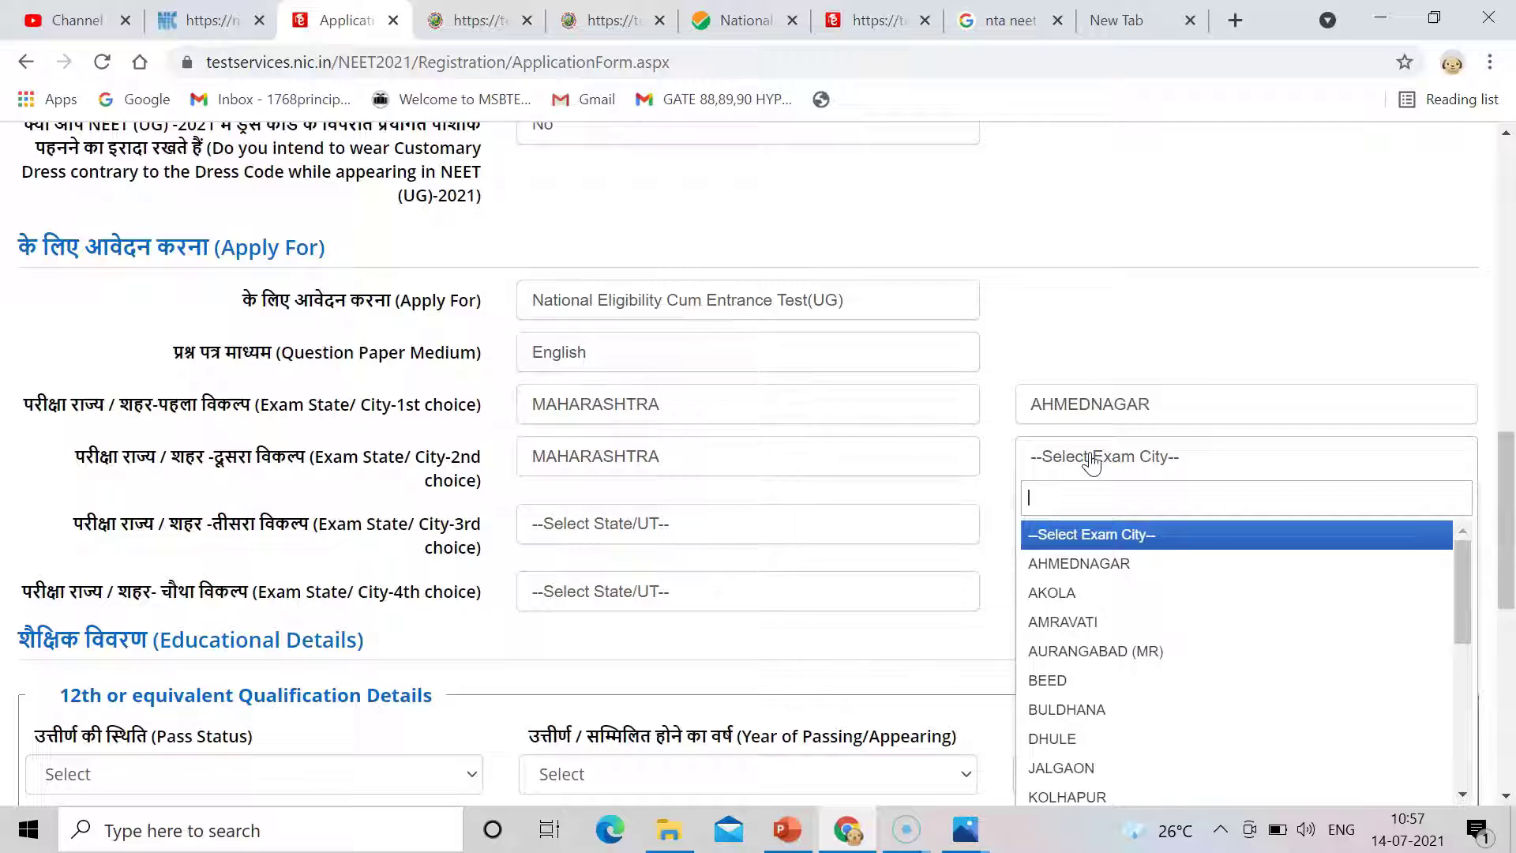
pyautogui.write('n')
pyautogui.press('BackSpace')
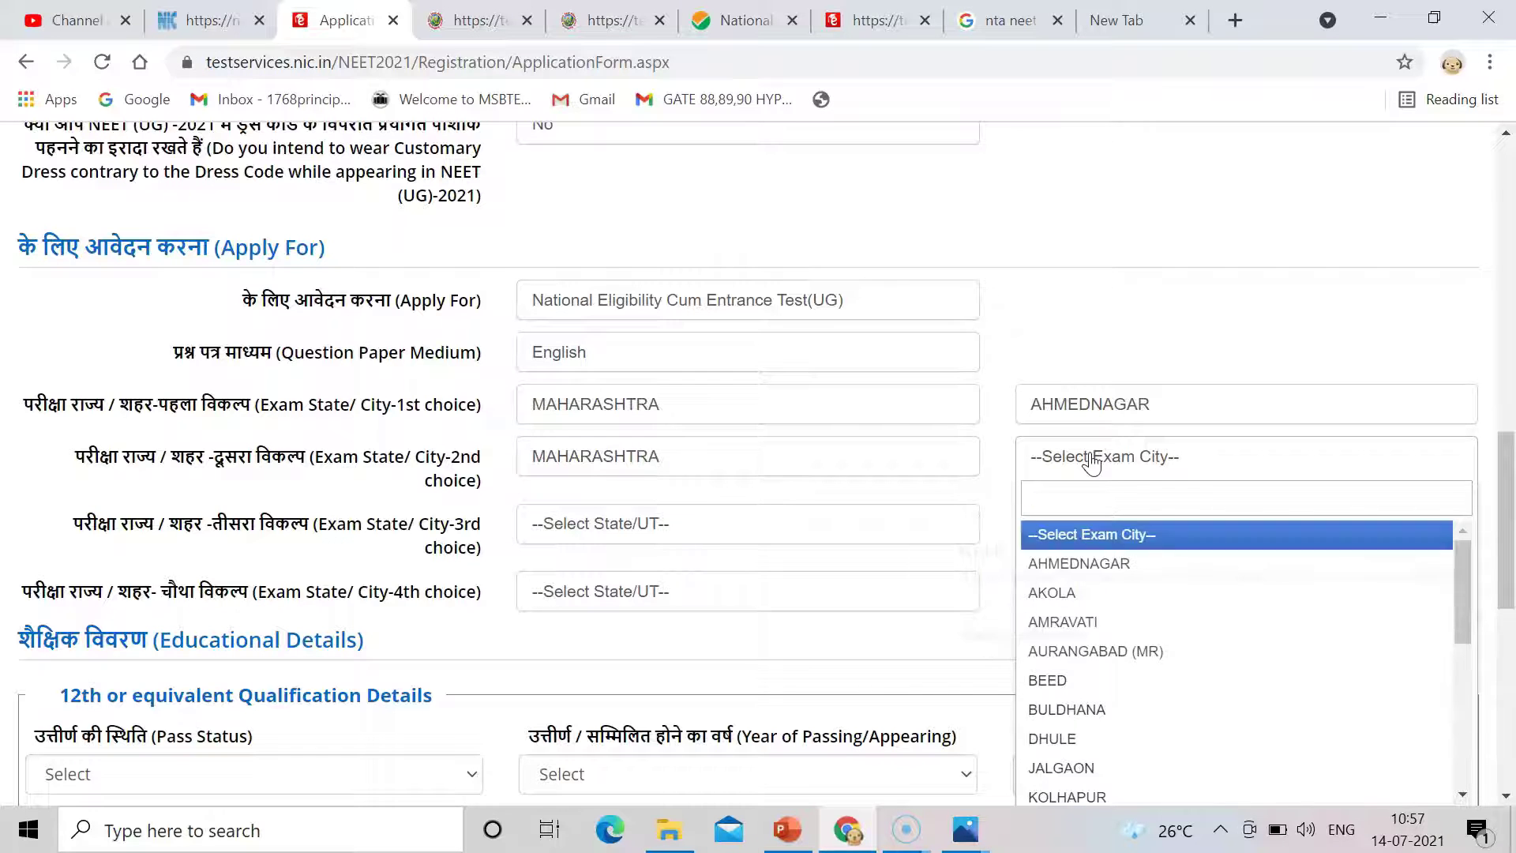
pyautogui.write('au')
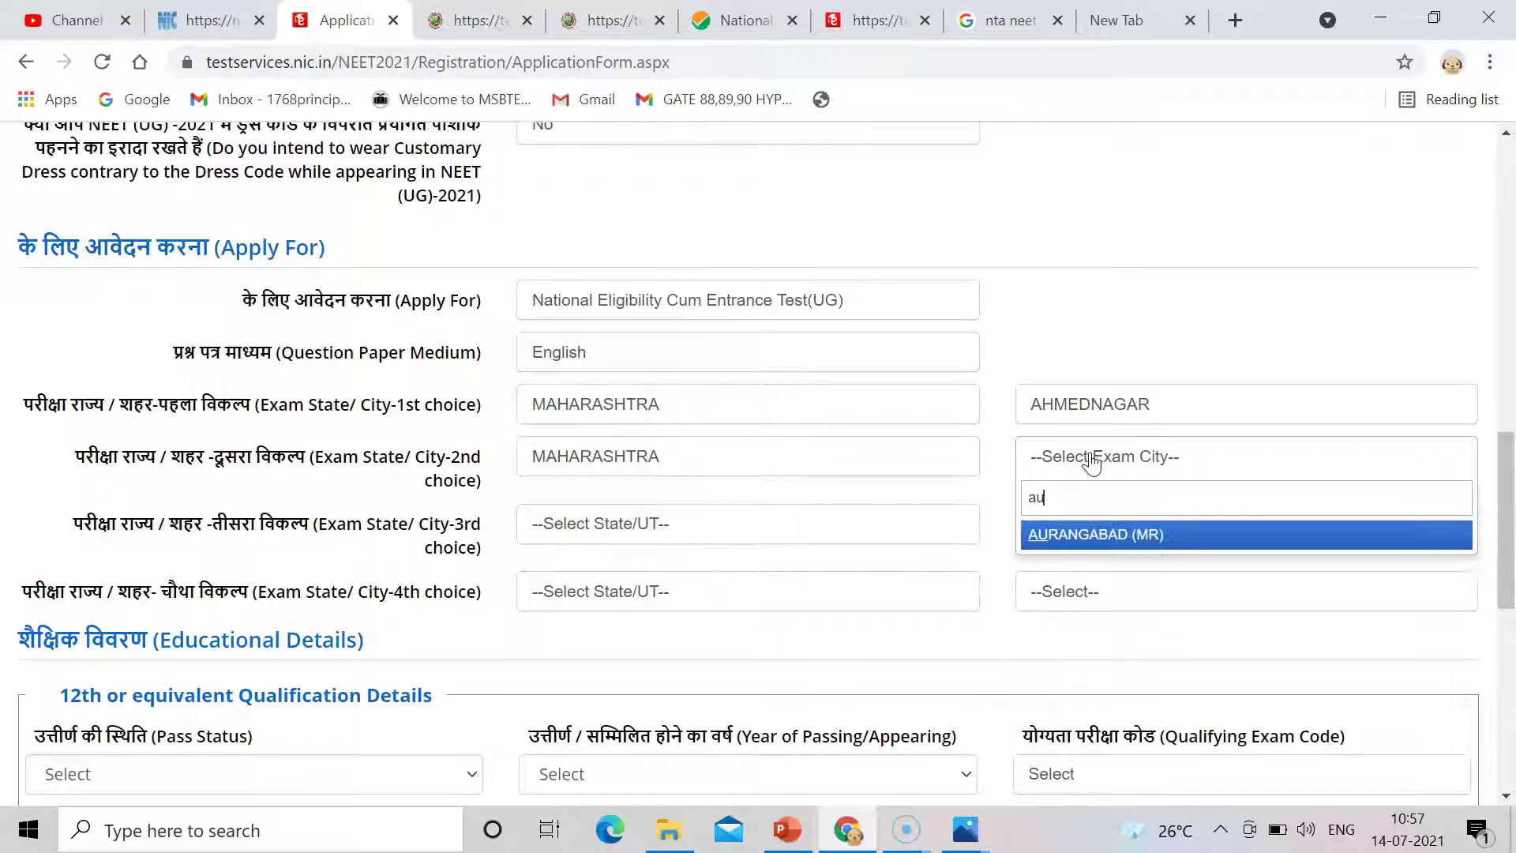
pyautogui.click(1073, 539)
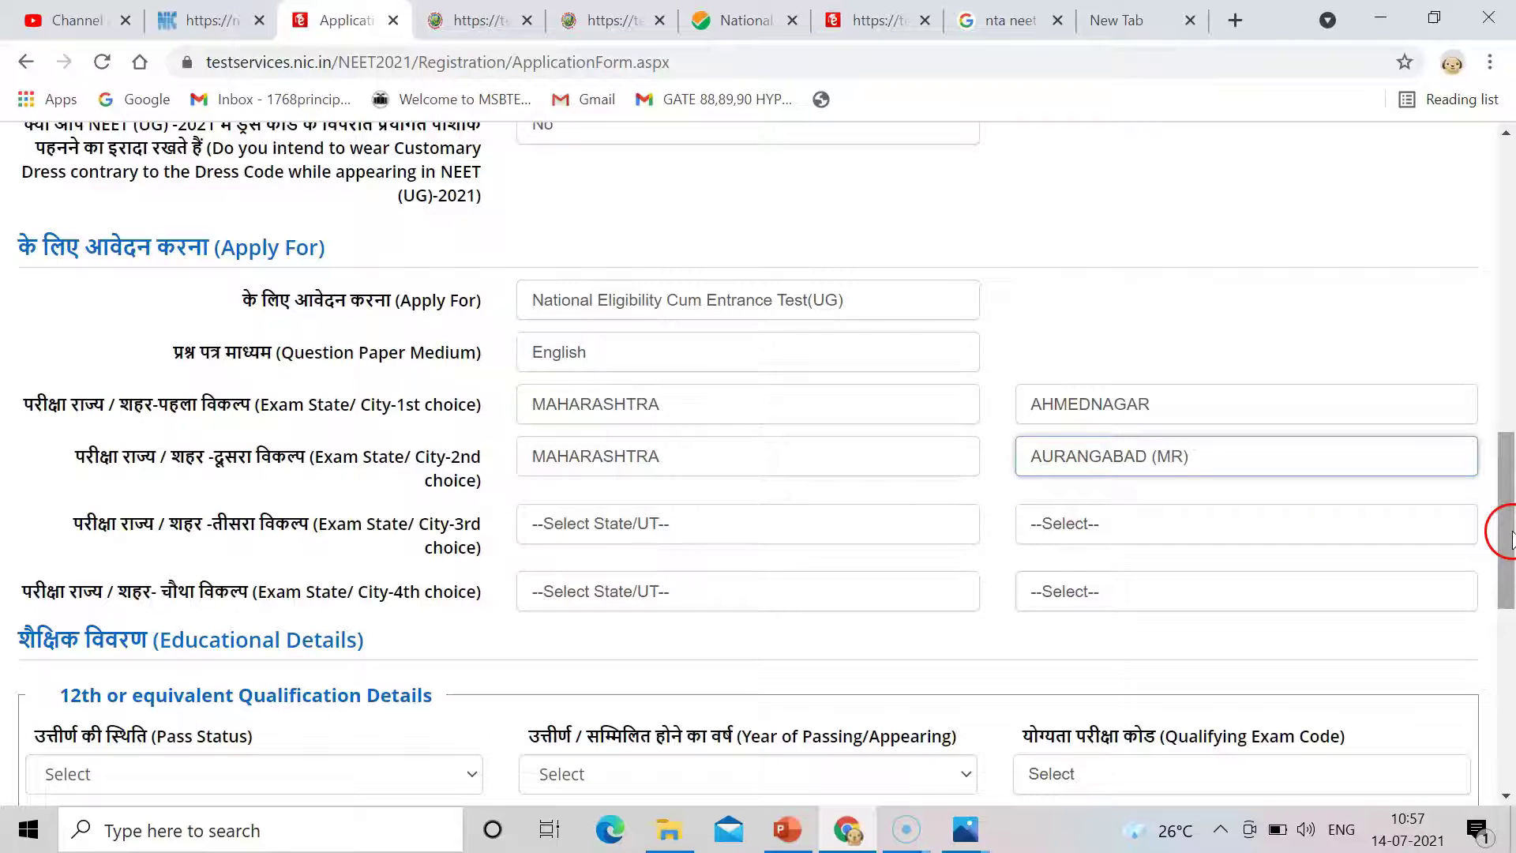
# Change the 12th Pass Status from Appearing to Passed and set Year of Passing to 2020.
pyautogui.moveTo(1509, 521); pyautogui.dragTo(1509, 638)
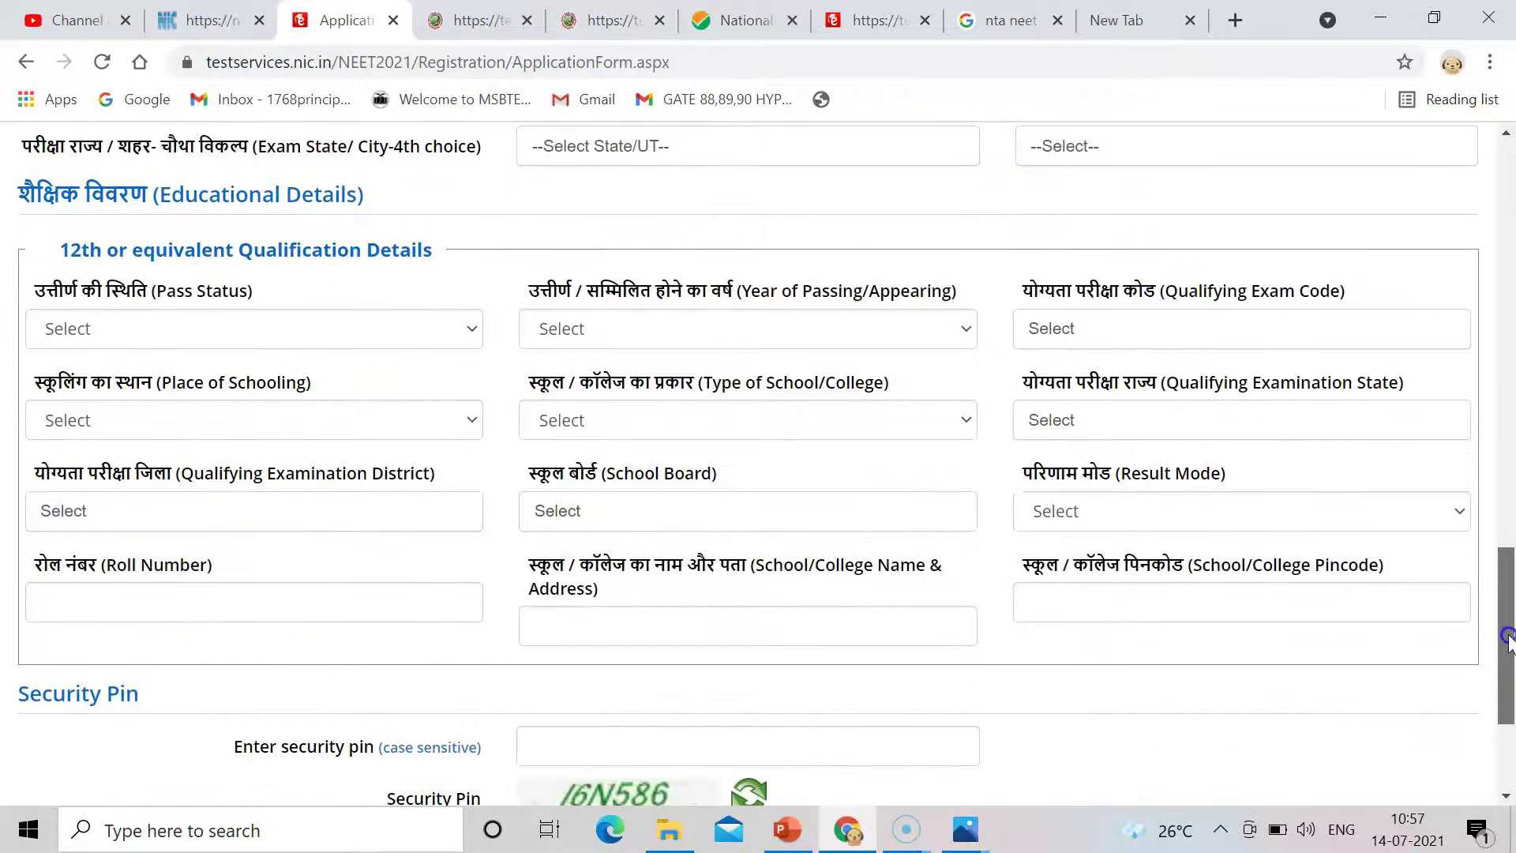
pyautogui.click(186, 331)
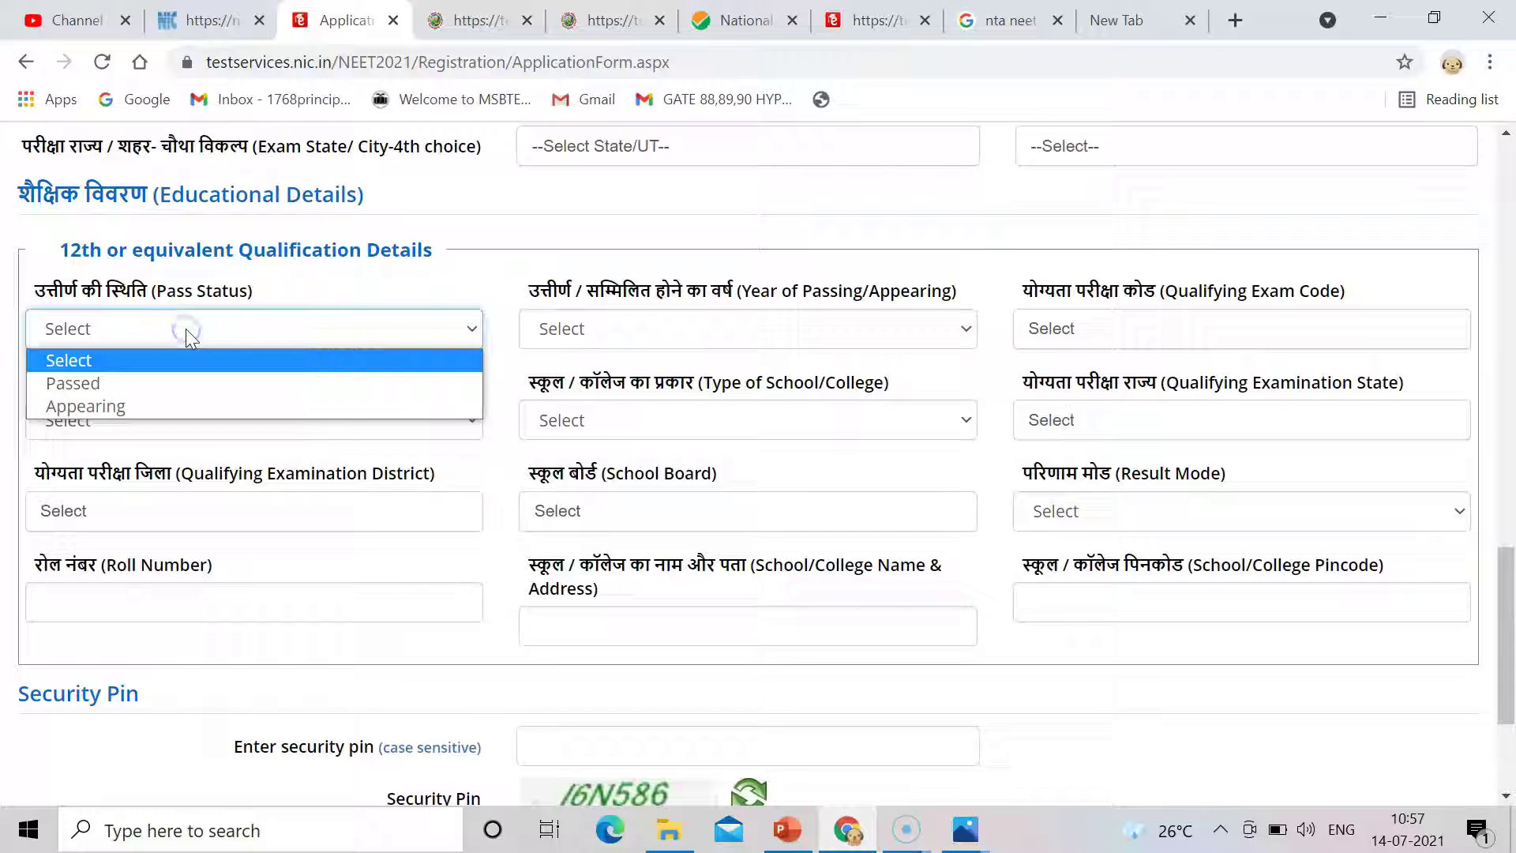
pyautogui.click(172, 406)
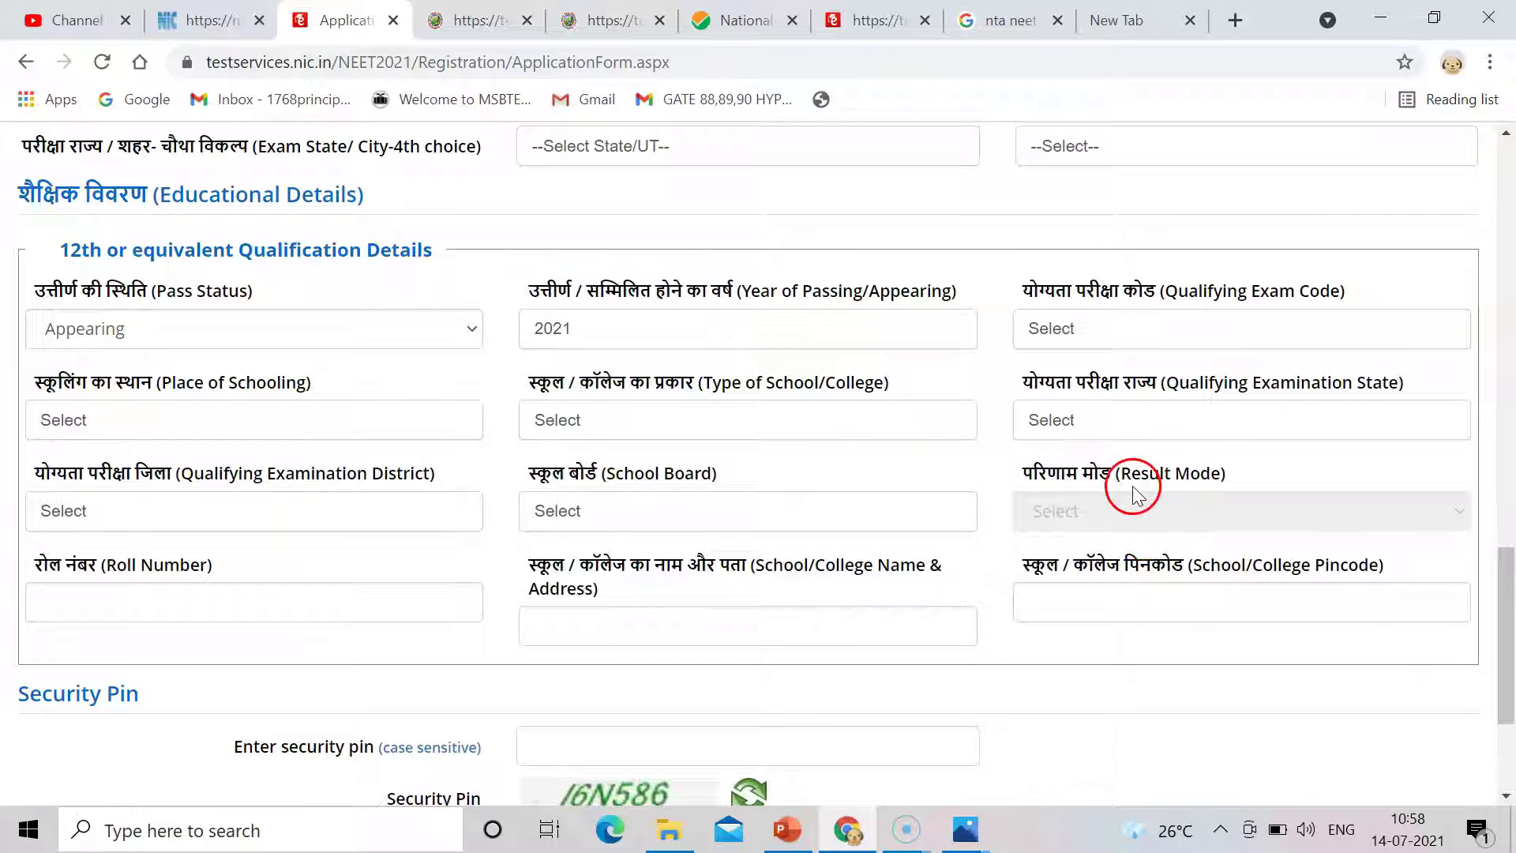
pyautogui.click(370, 333)
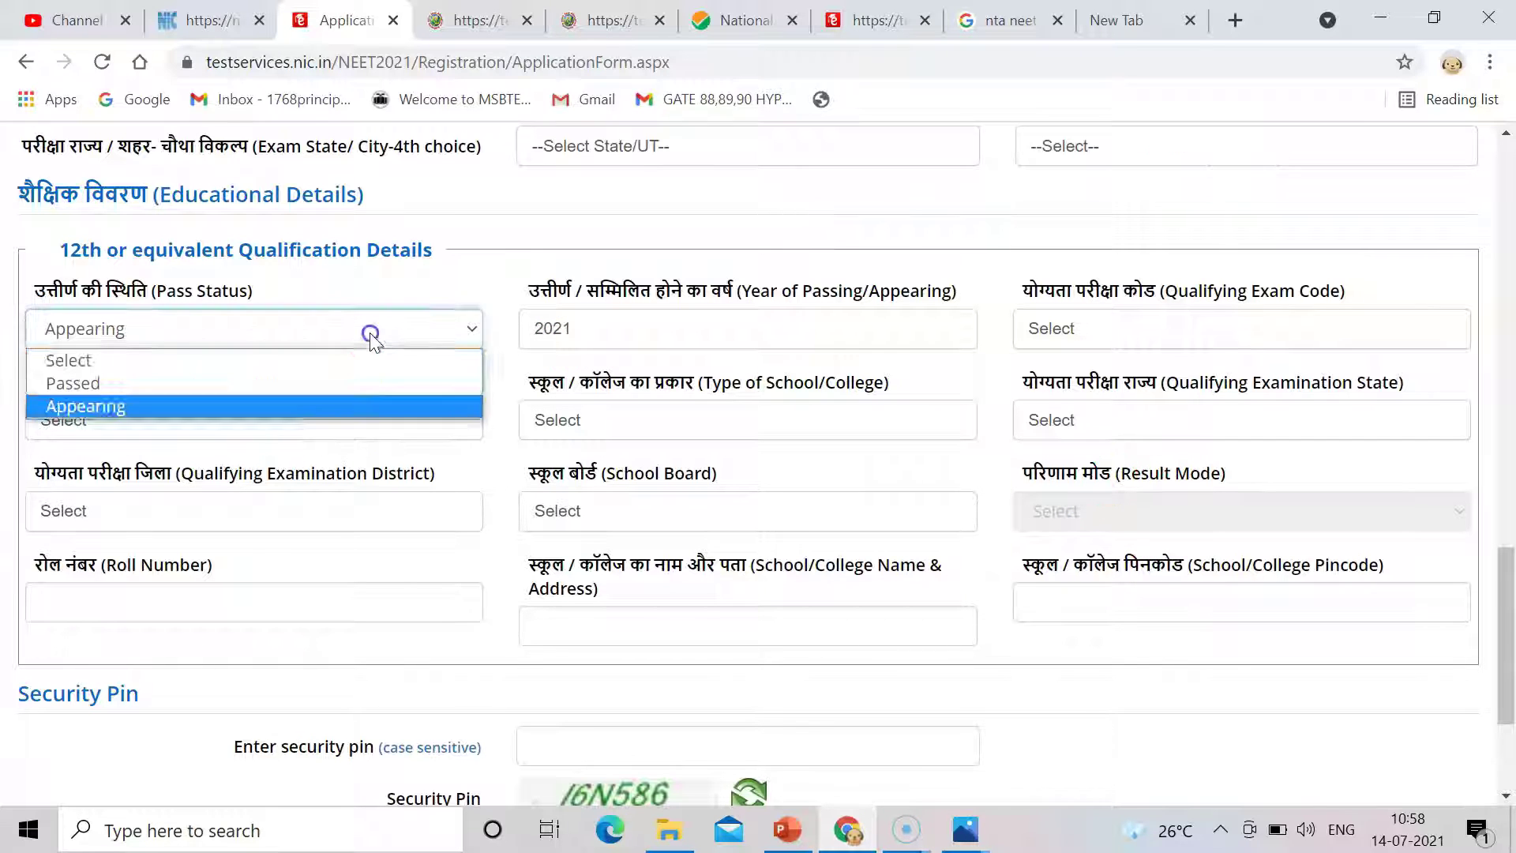
pyautogui.click(300, 385)
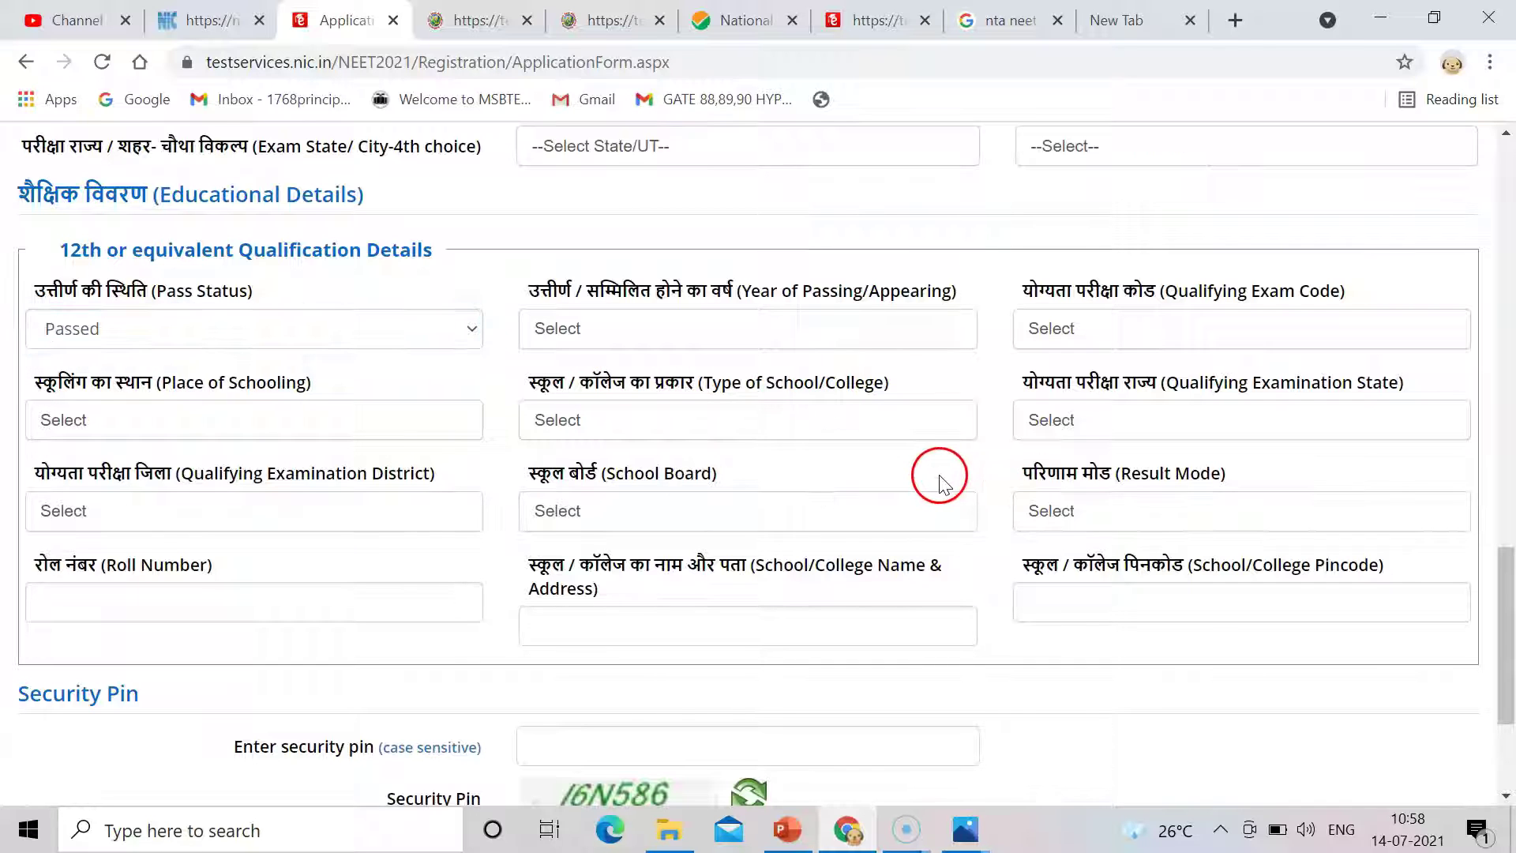
pyautogui.click(1058, 512)
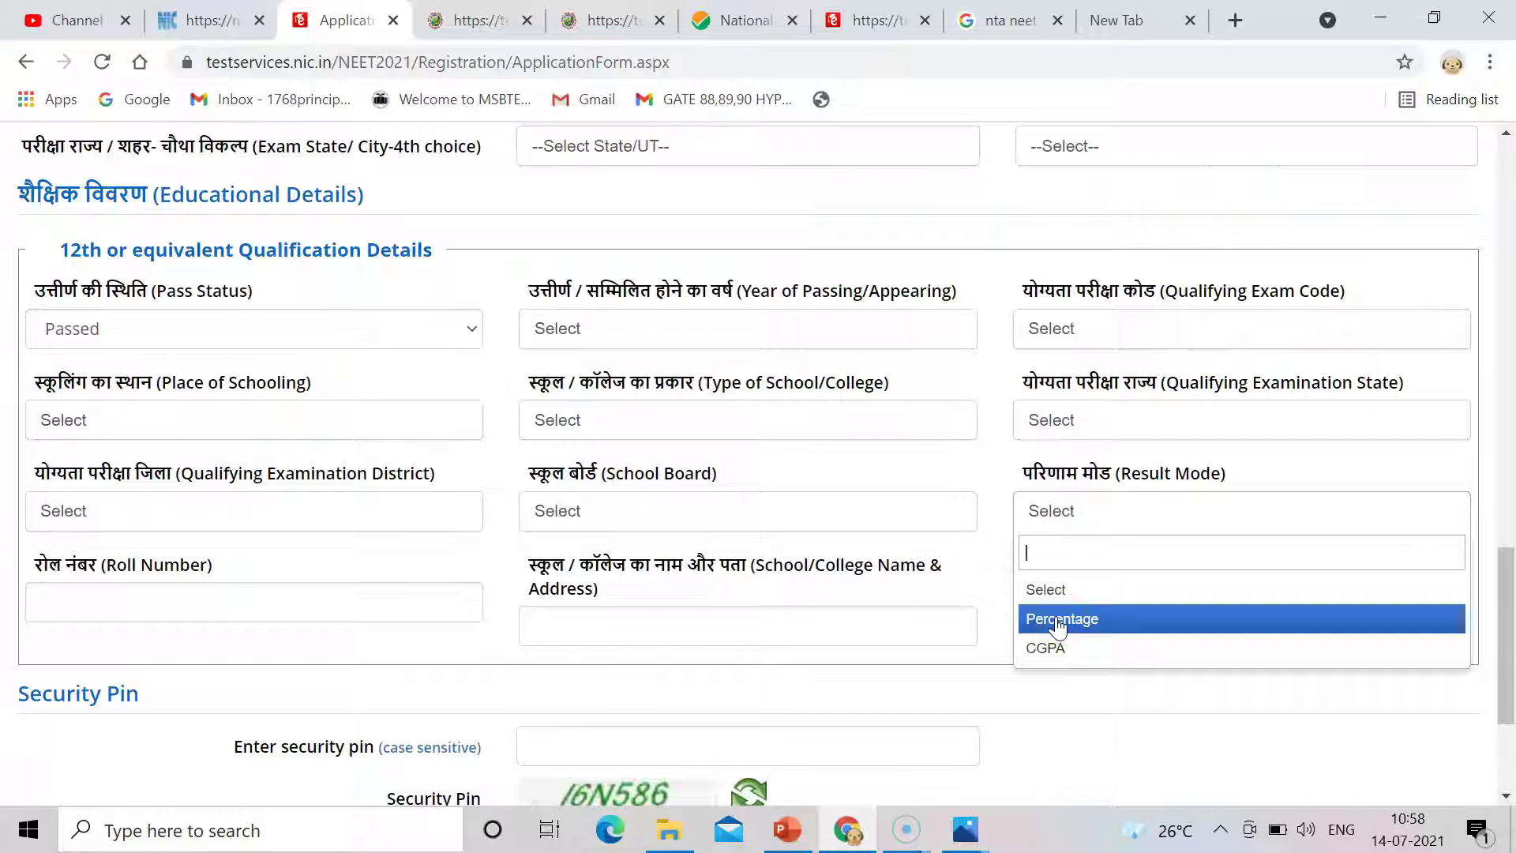
pyautogui.click(977, 565)
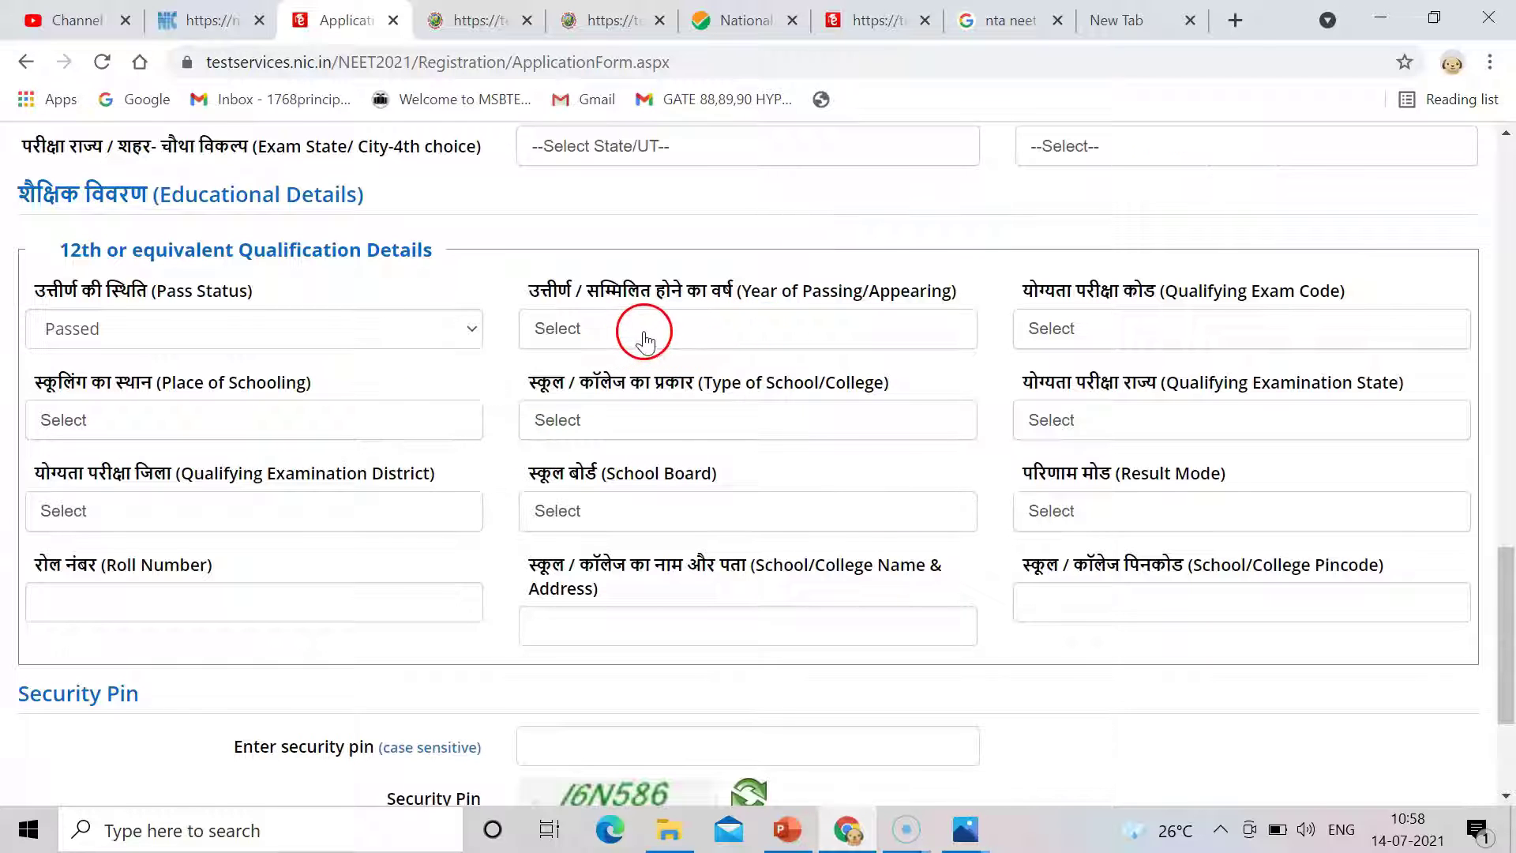
pyautogui.click(735, 320)
pyautogui.click(734, 319)
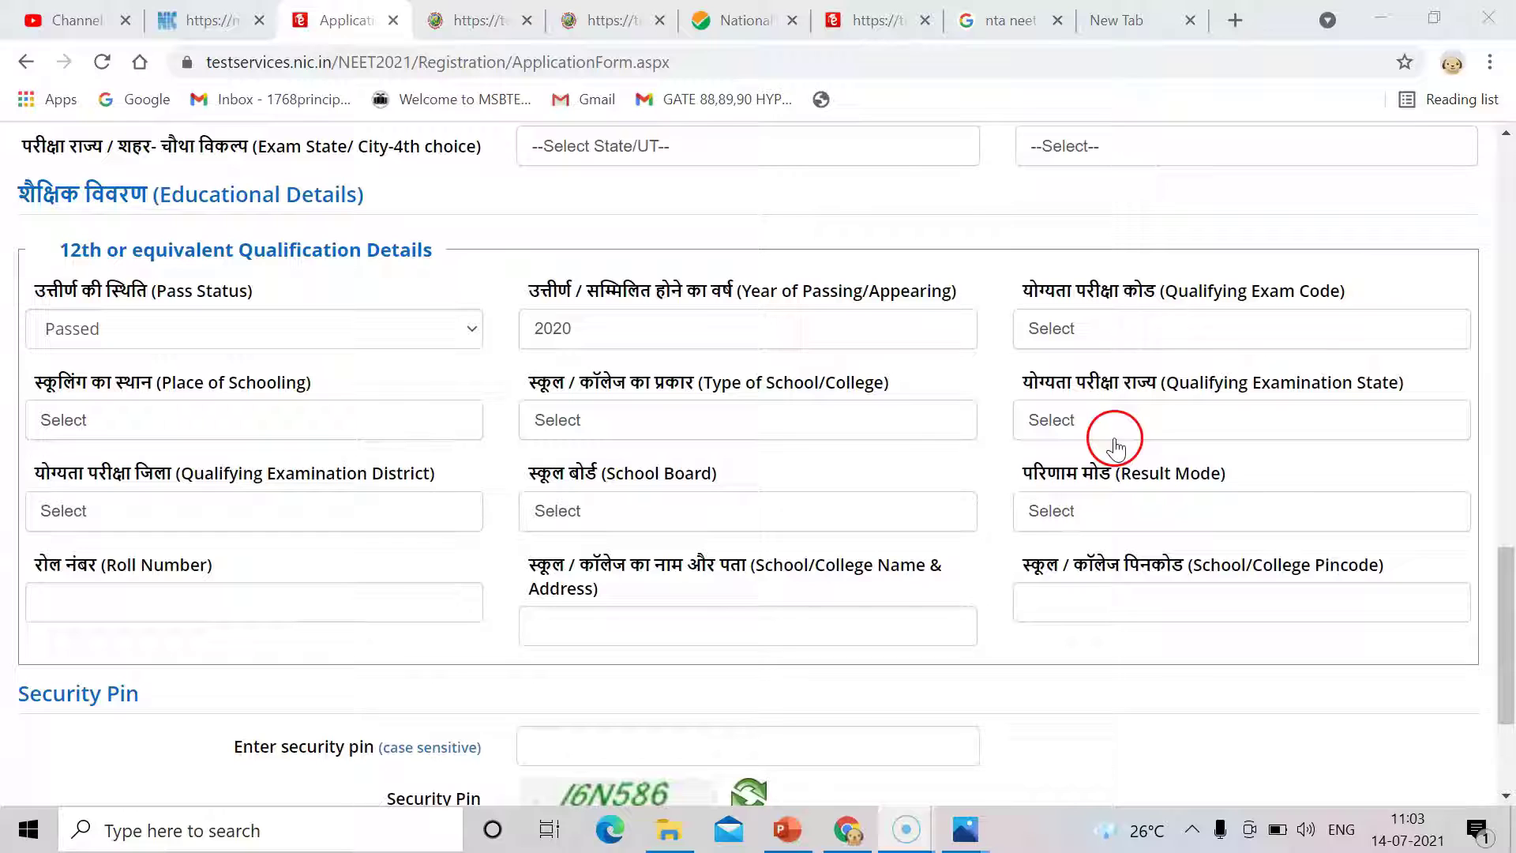
# Compare exam codes under Appearing, return Pass Status to Passed, then view Place of Schooling choices.
pyautogui.click(1123, 327)
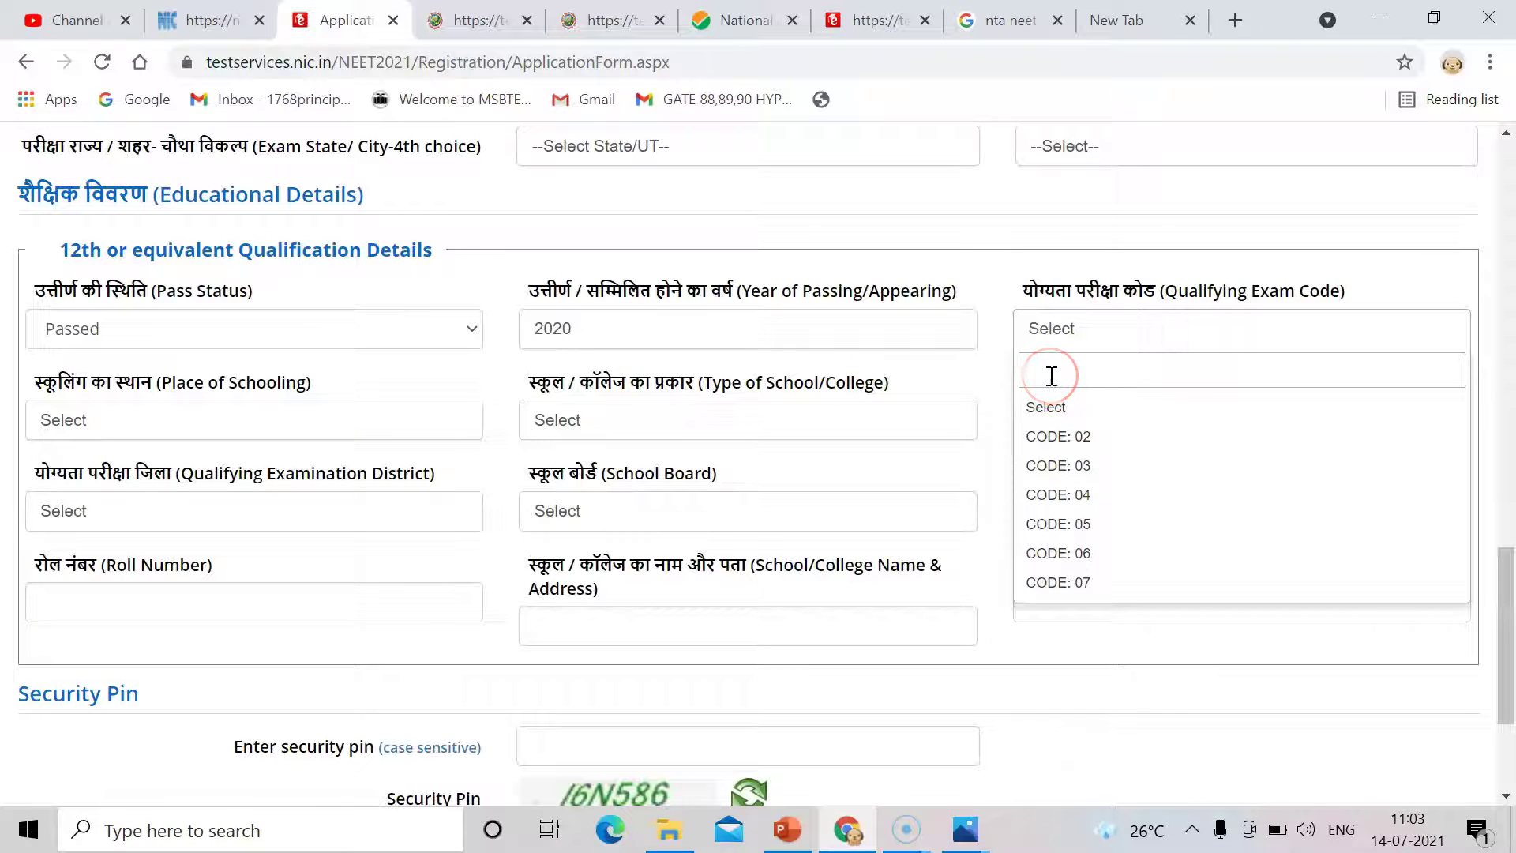
pyautogui.click(406, 330)
pyautogui.click(344, 408)
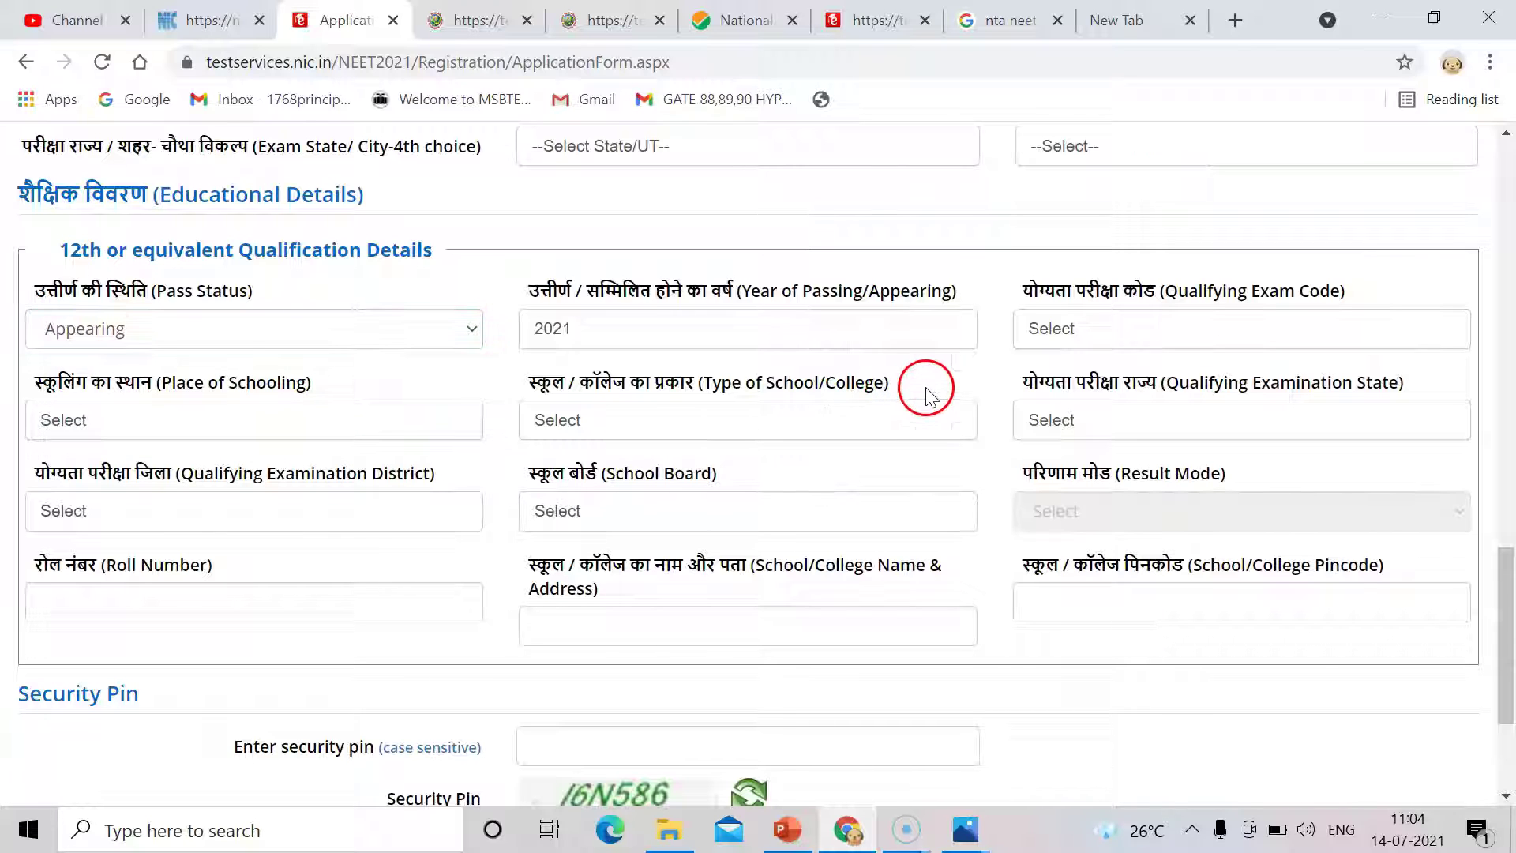
pyautogui.click(1059, 340)
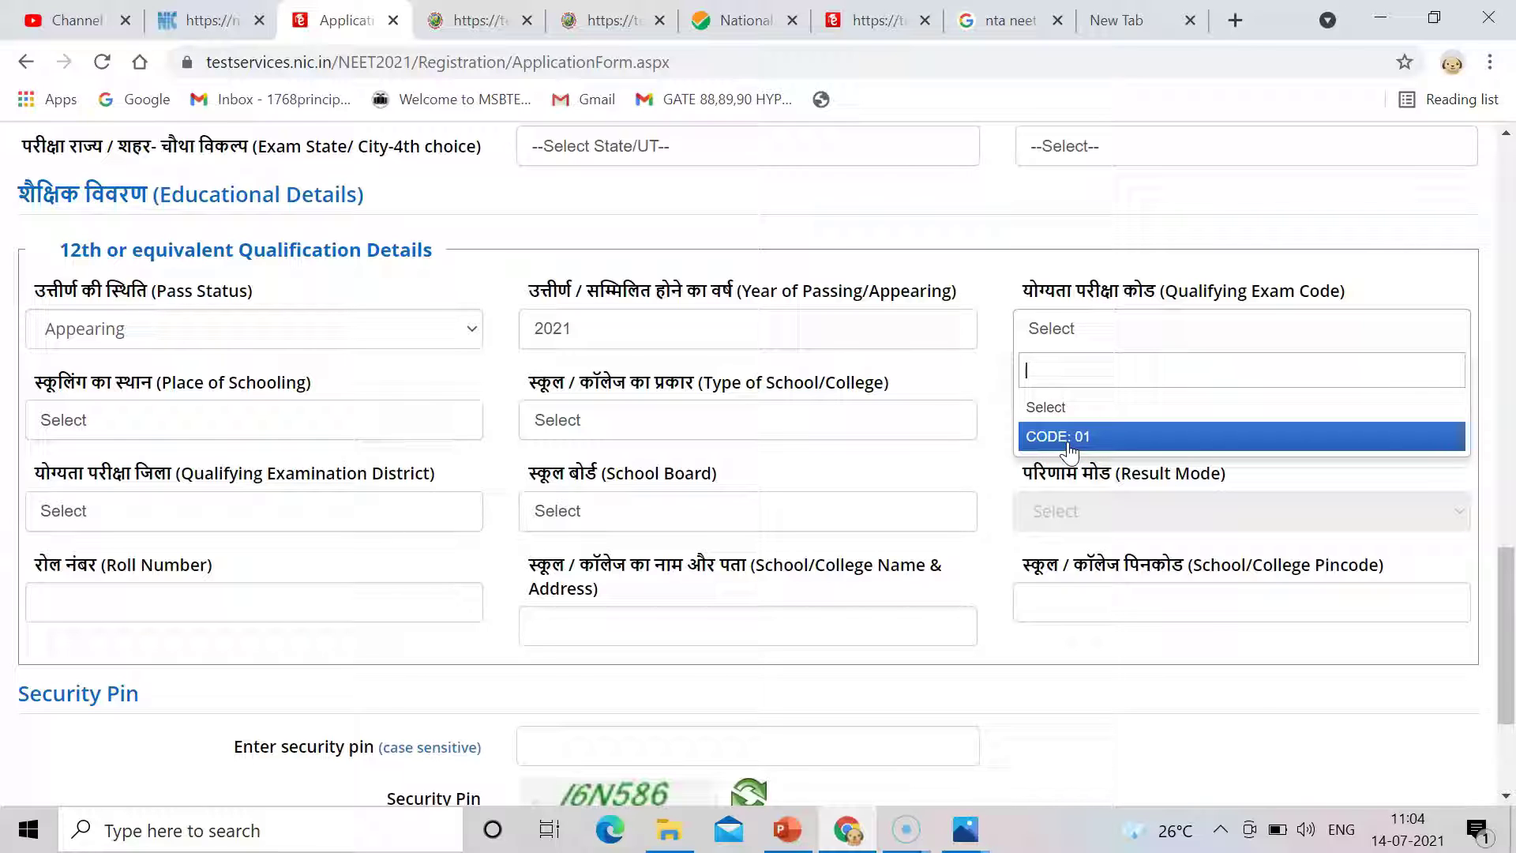
pyautogui.click(325, 327)
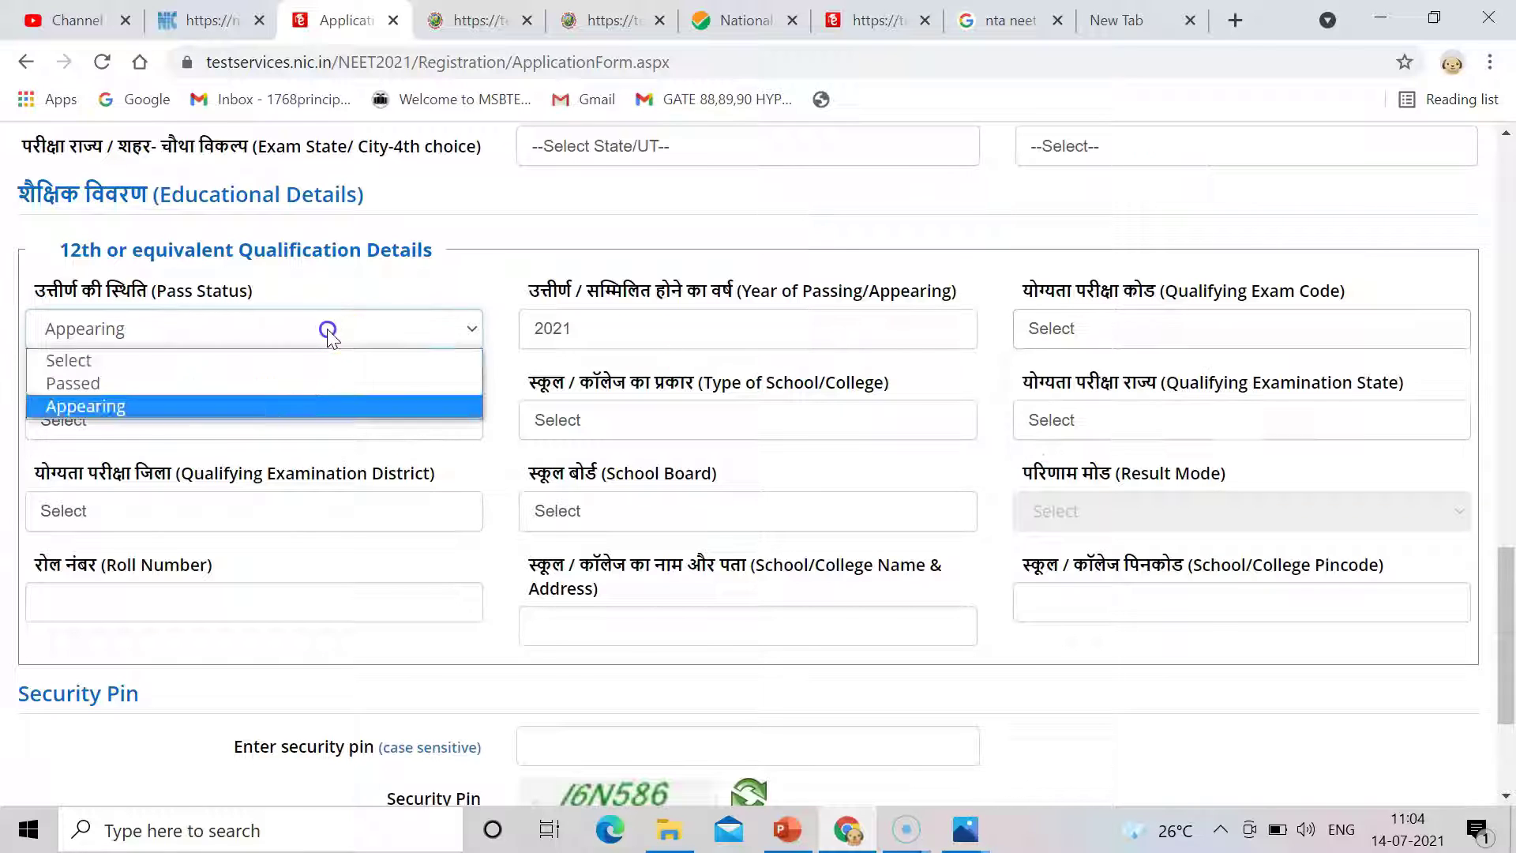
pyautogui.click(278, 382)
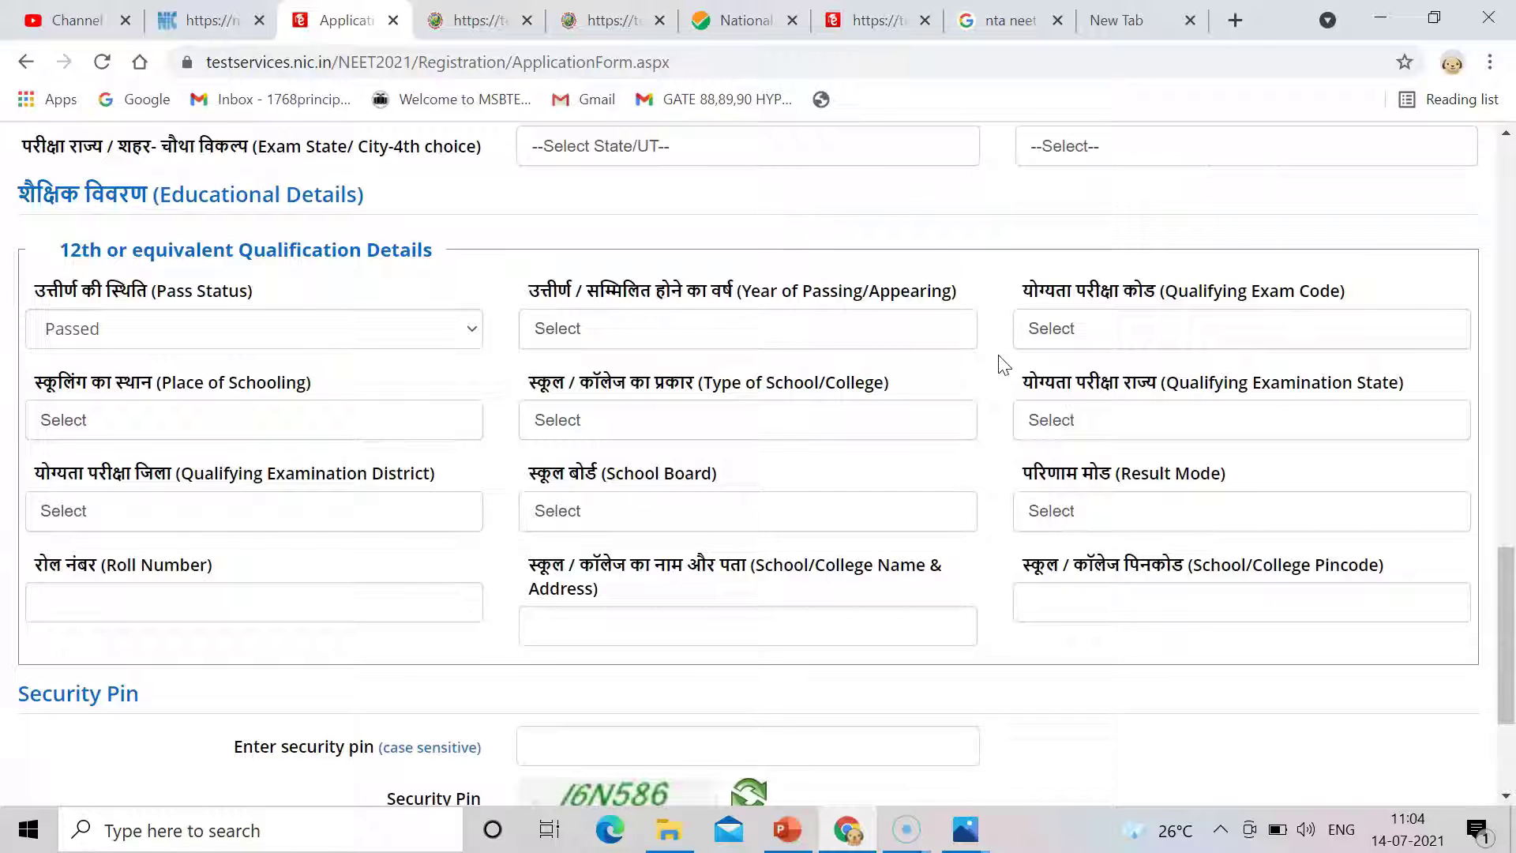
pyautogui.click(1084, 329)
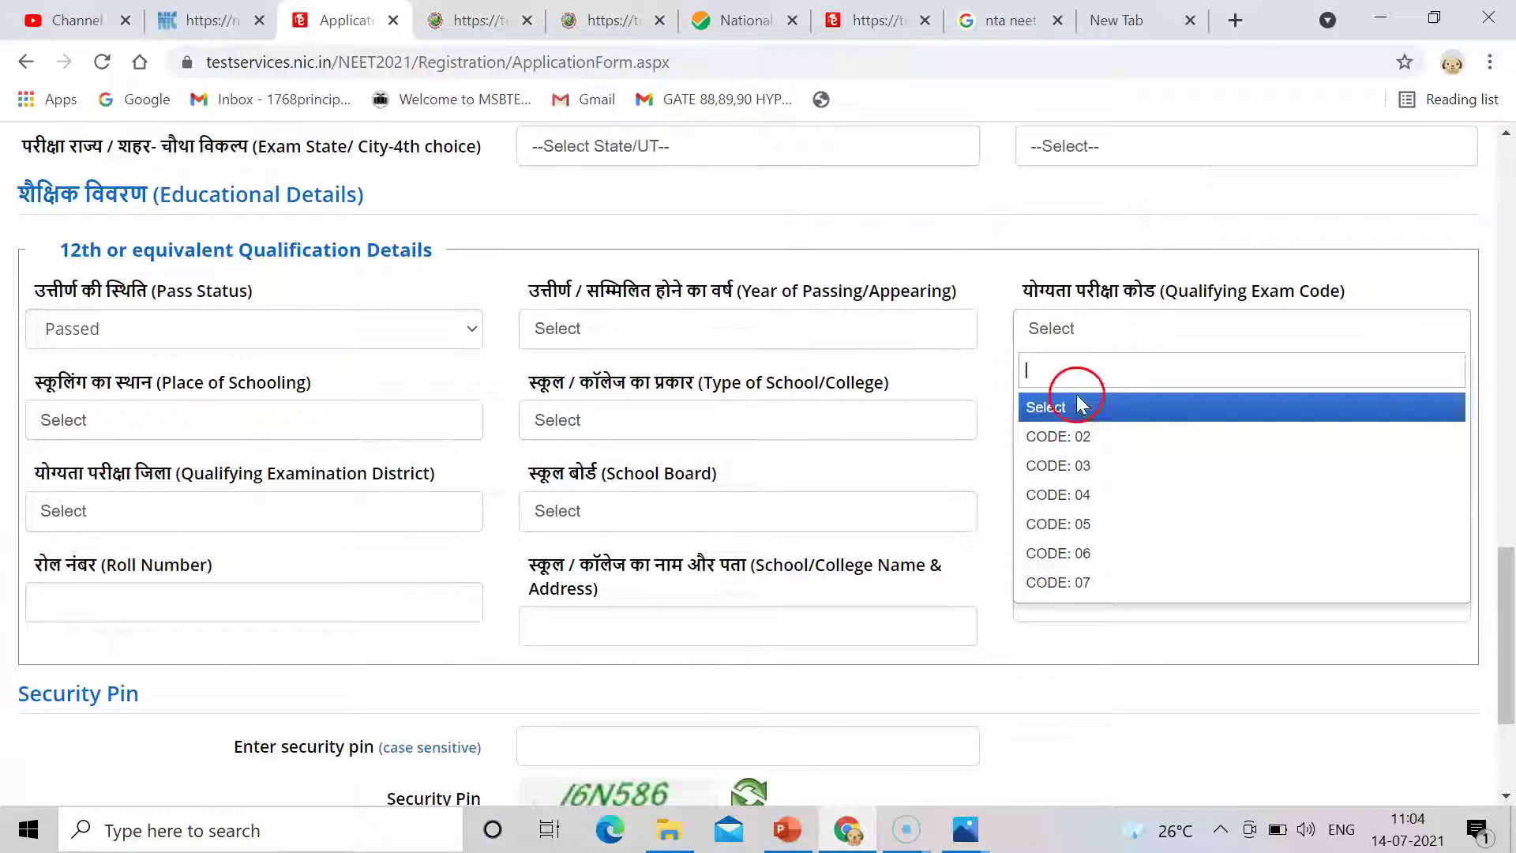
pyautogui.click(970, 360)
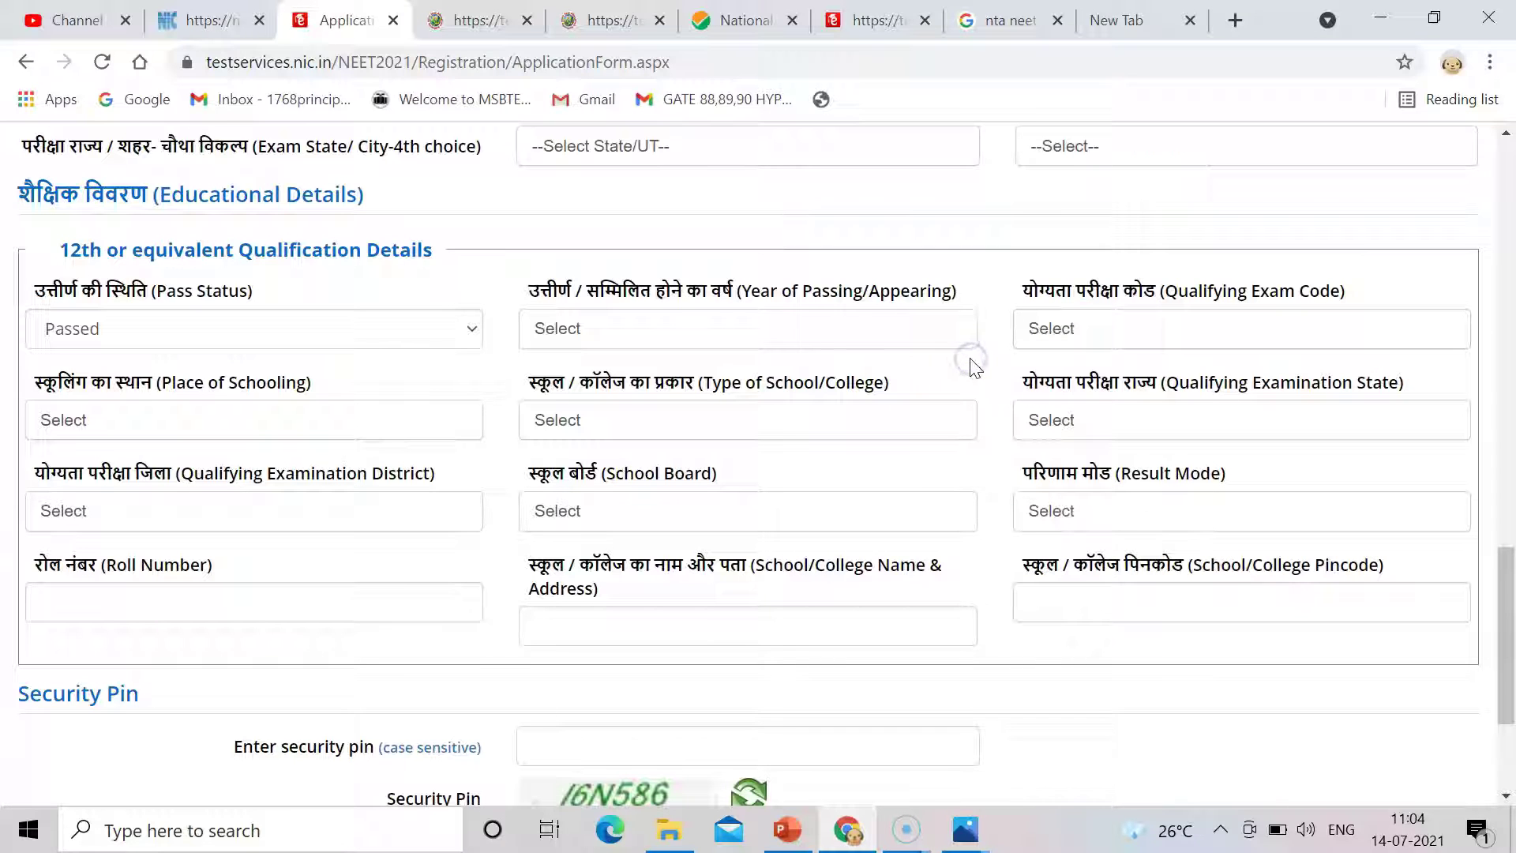
pyautogui.click(409, 420)
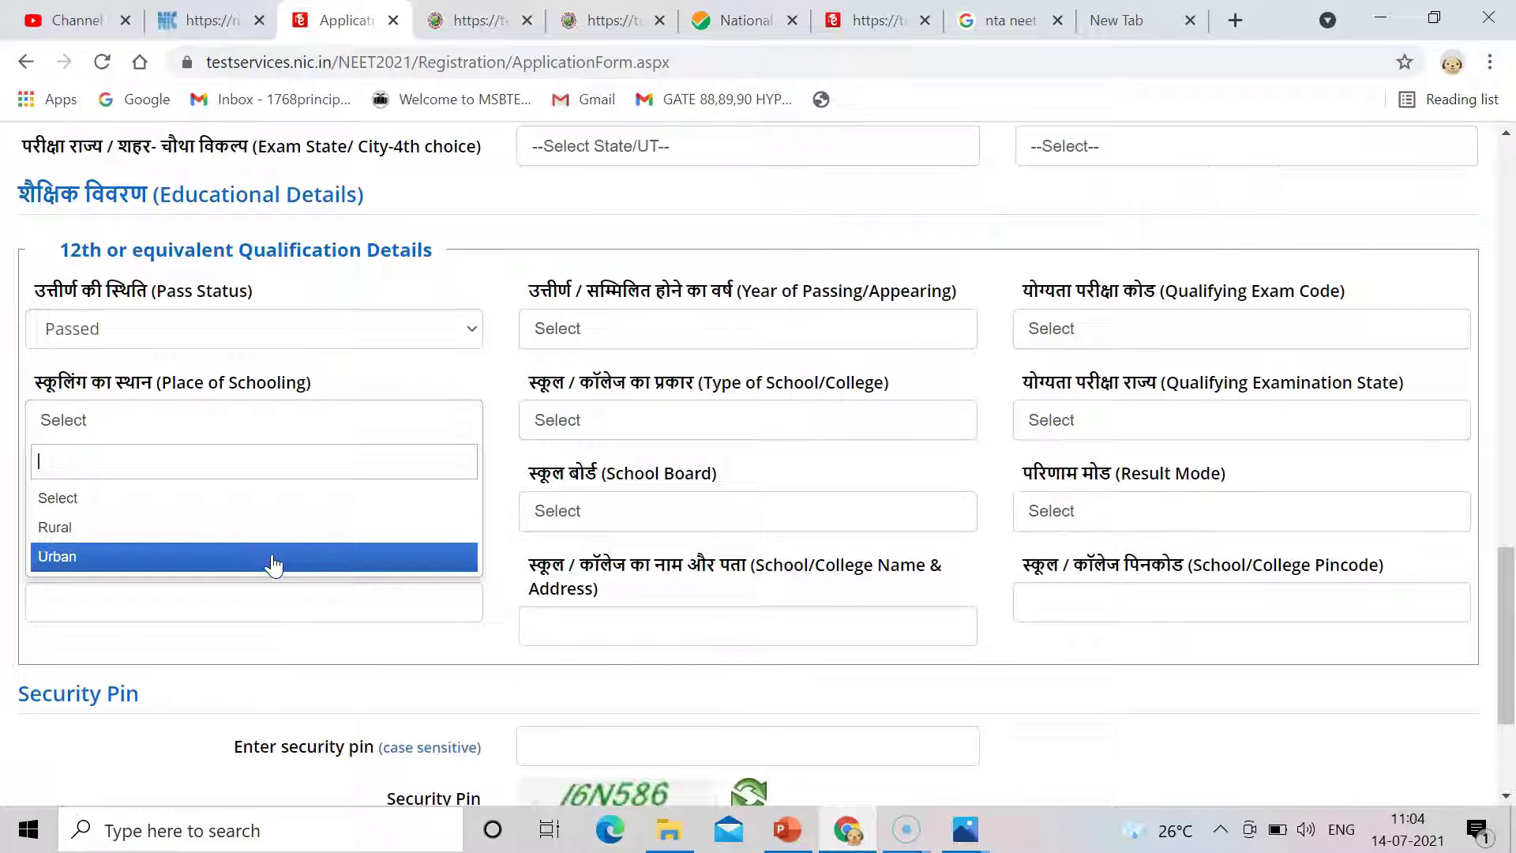
# Leave school type unset and search 'mah' to set Qualifying Examination State to MAHARASTRA.
pyautogui.click(591, 421)
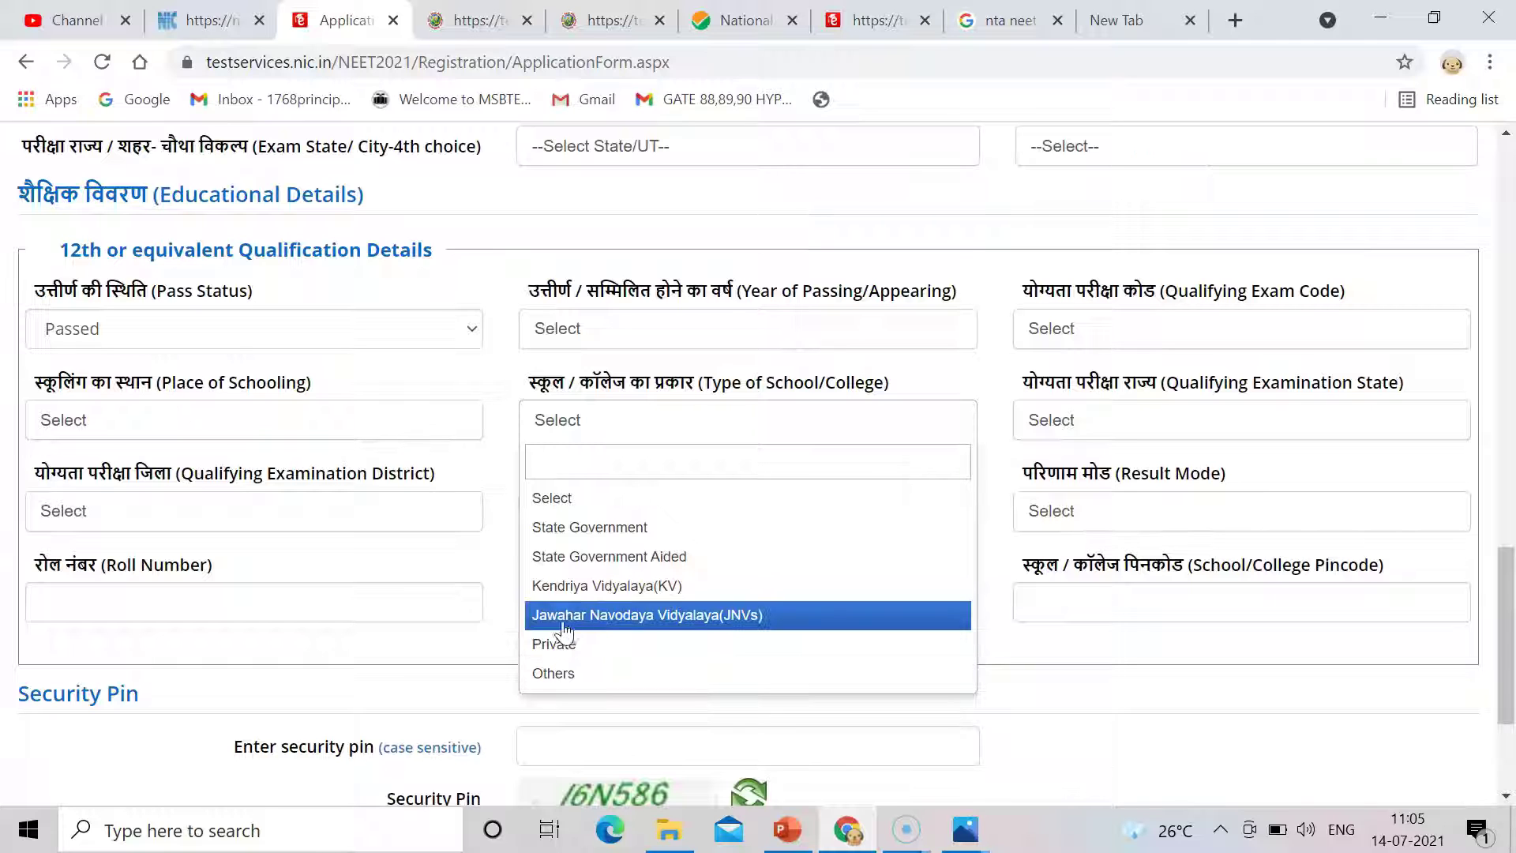
pyautogui.click(491, 542)
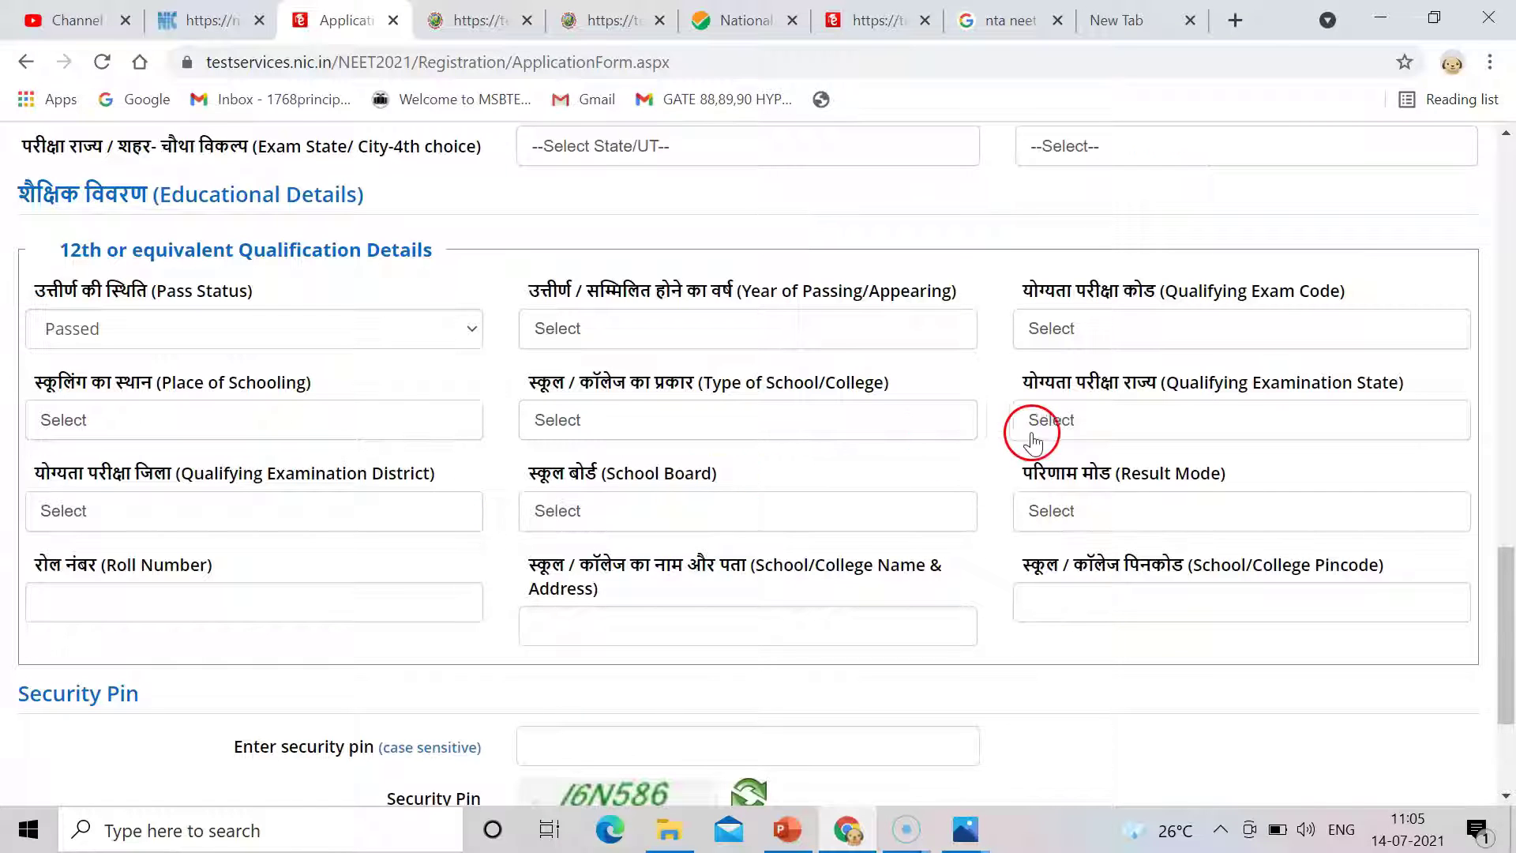
pyautogui.click(1079, 426)
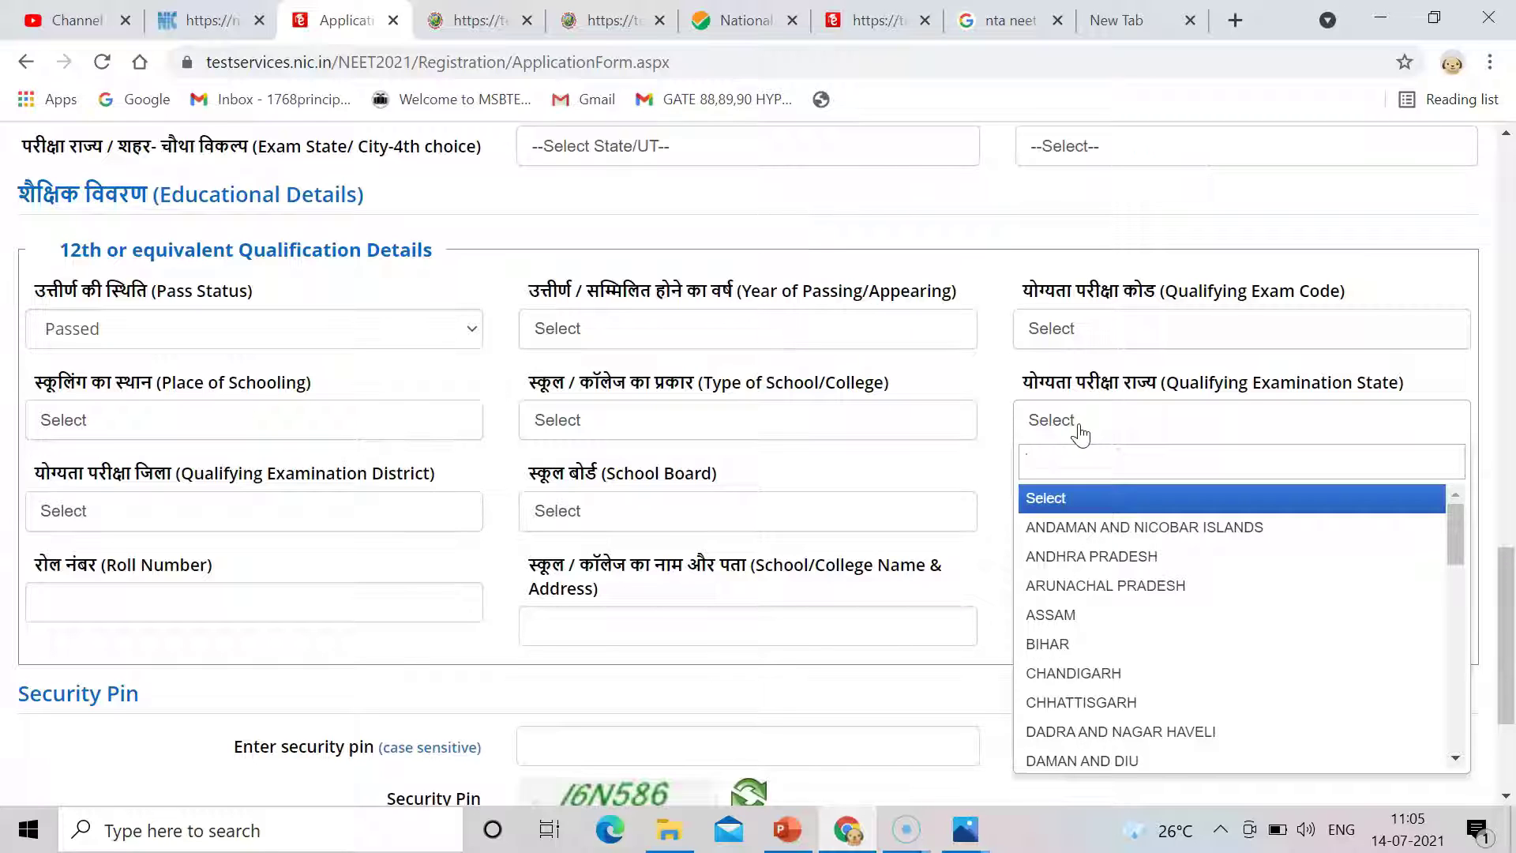
pyautogui.click(1046, 455)
pyautogui.write('mah')
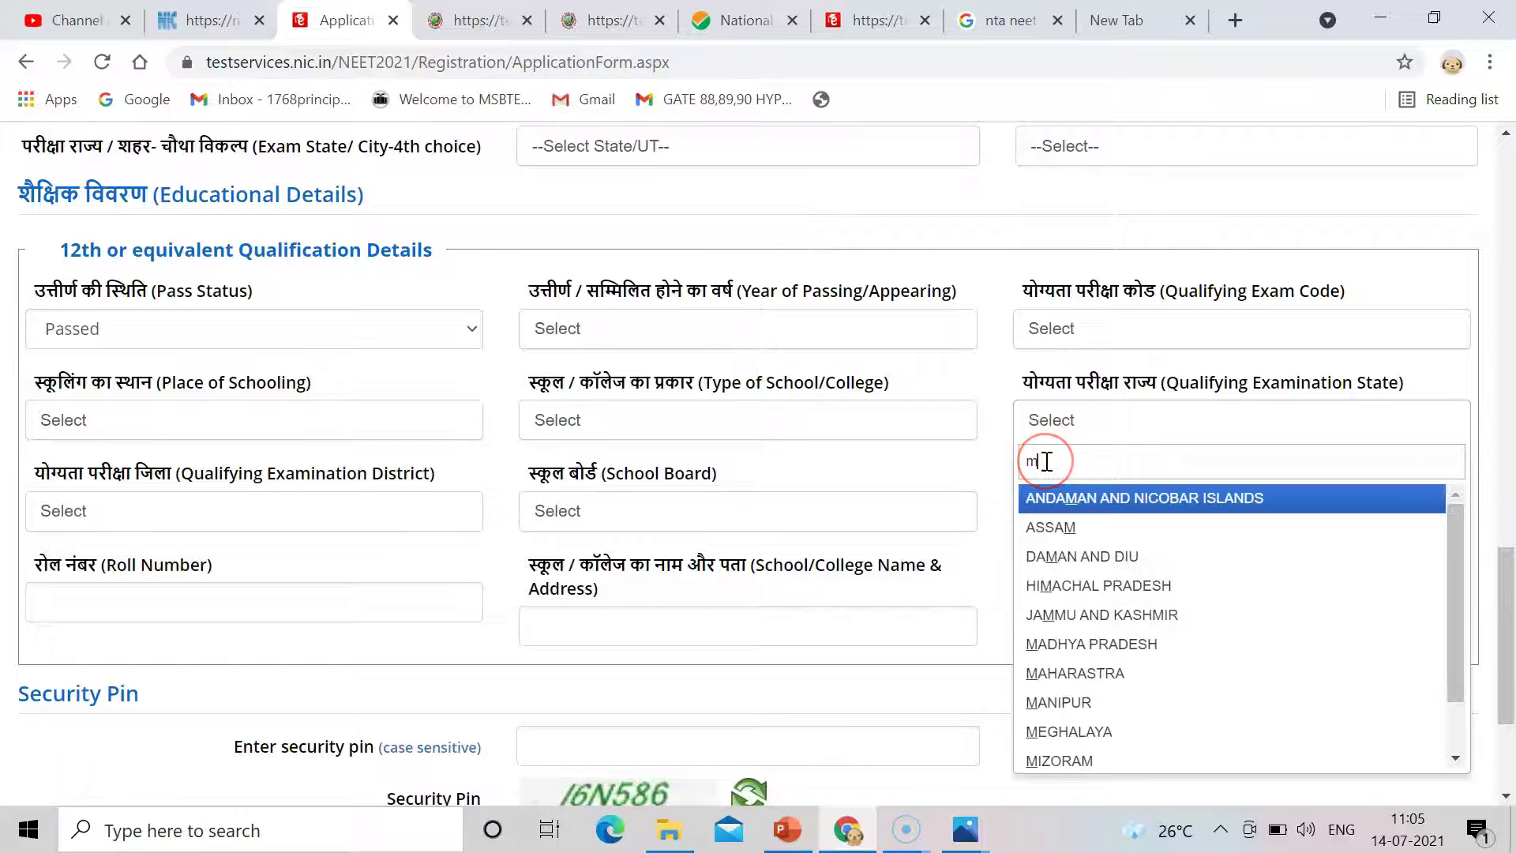
pyautogui.click(1077, 500)
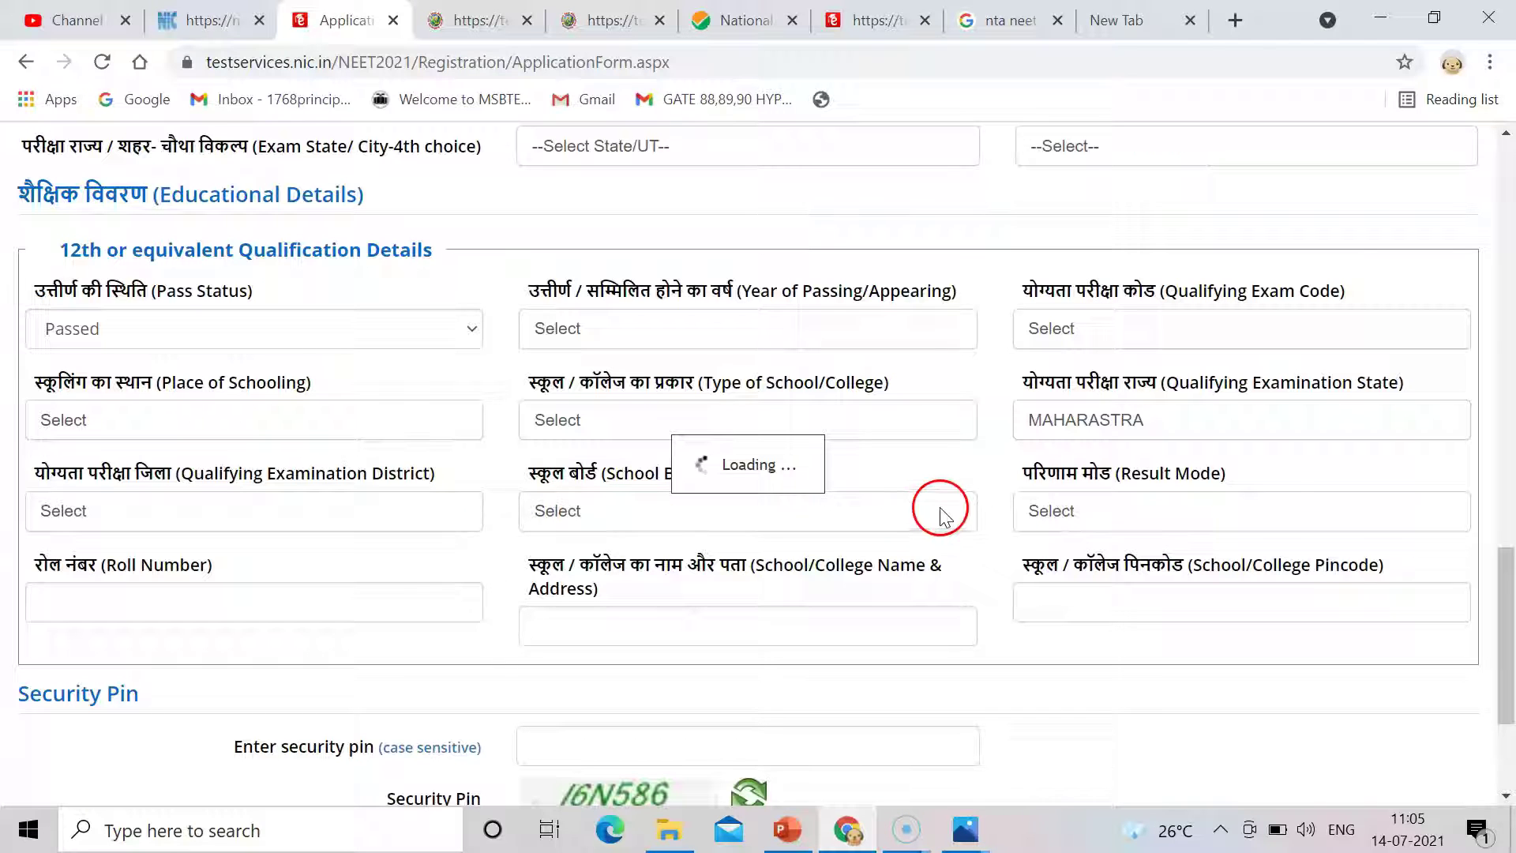
# Set district AHMEDNAGAR, the Maharashtra State Board as school board, and result mode Percentage.
pyautogui.click(440, 515)
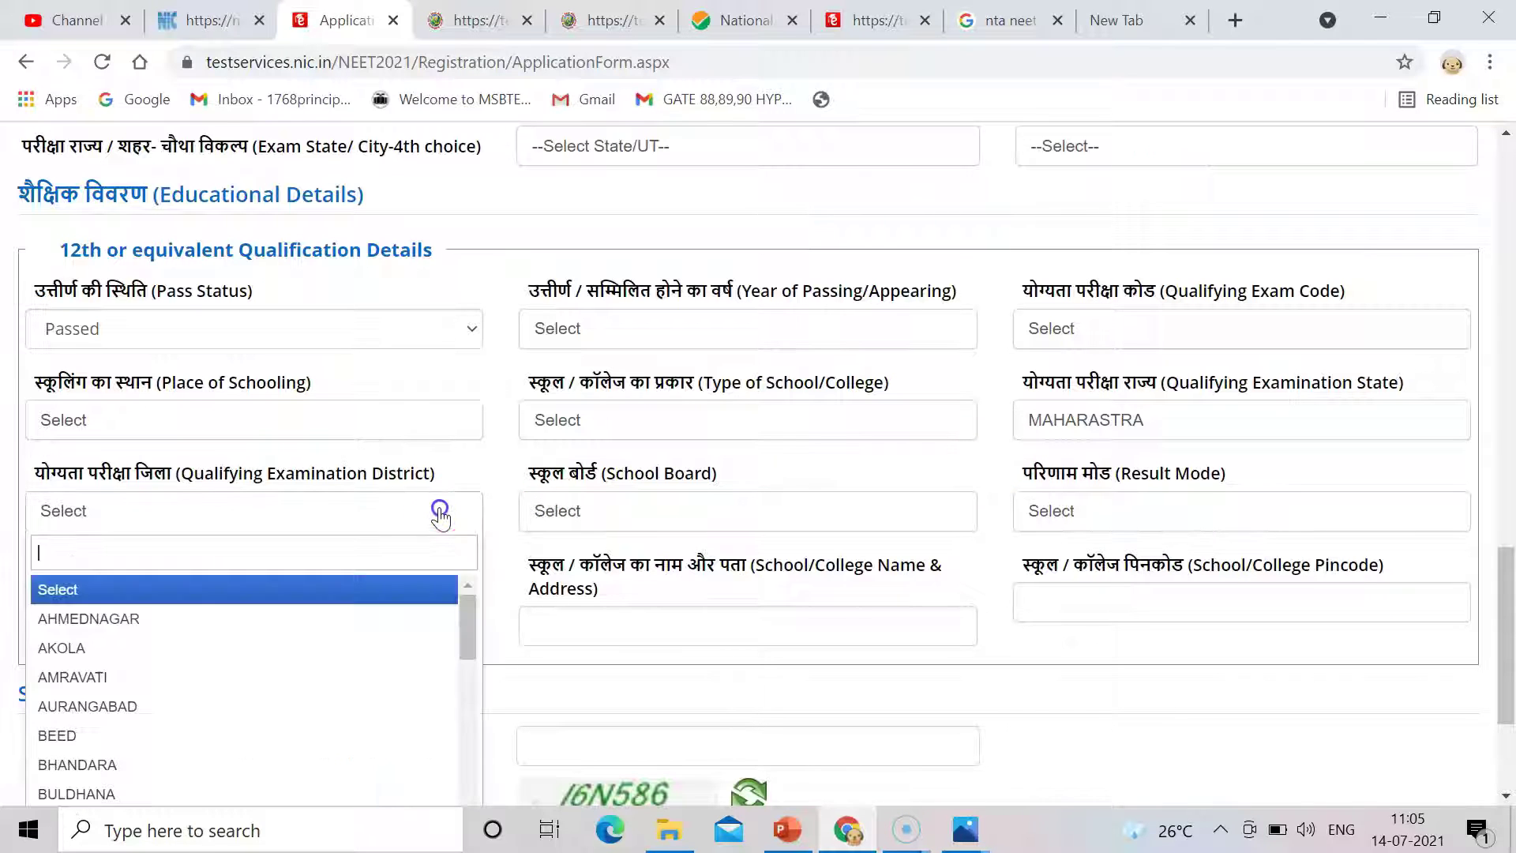
pyautogui.click(99, 618)
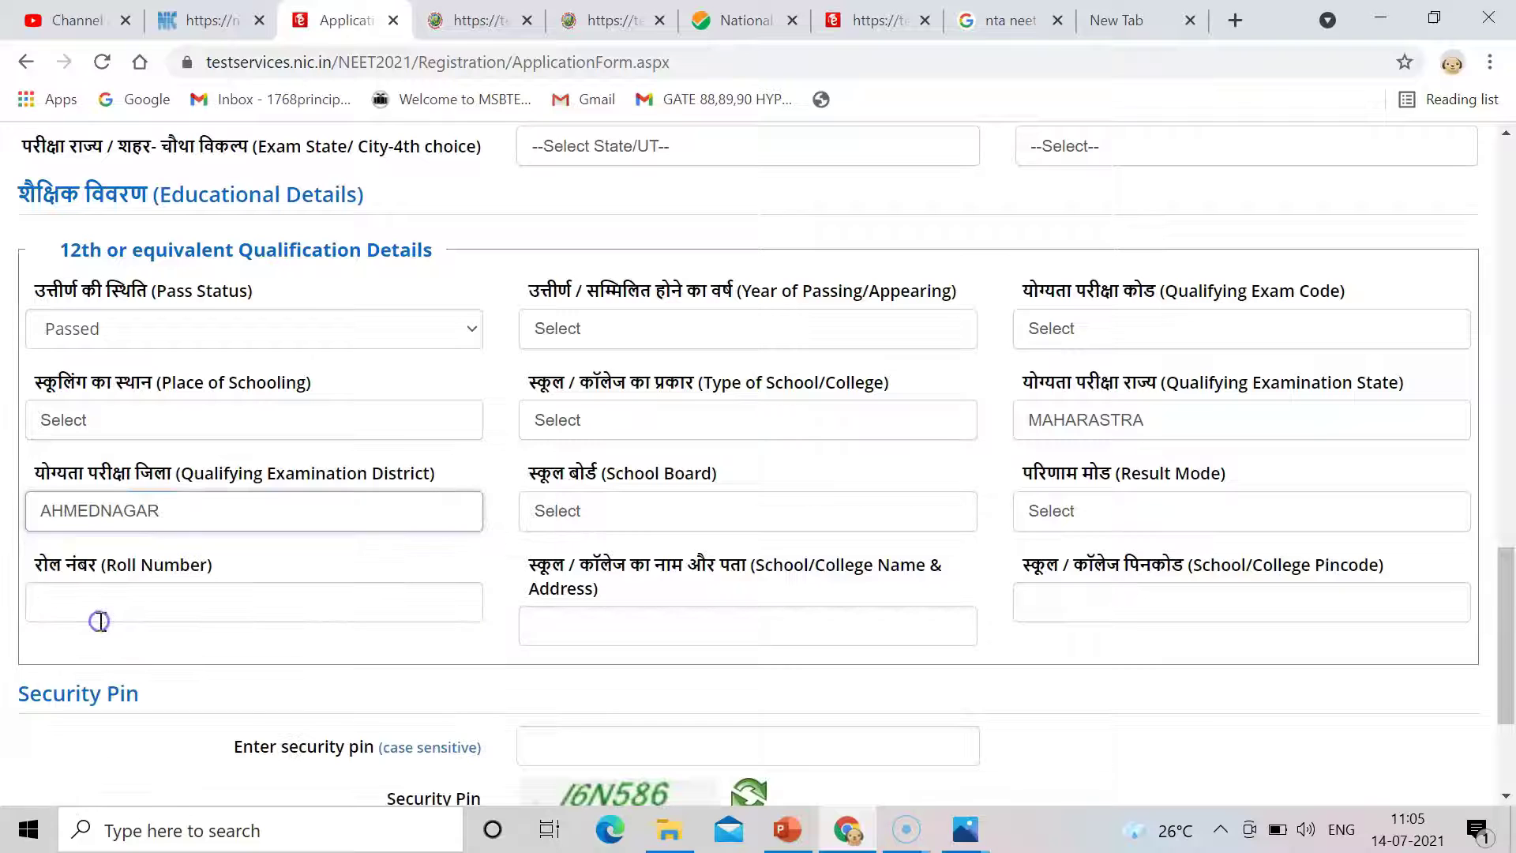
pyautogui.click(719, 514)
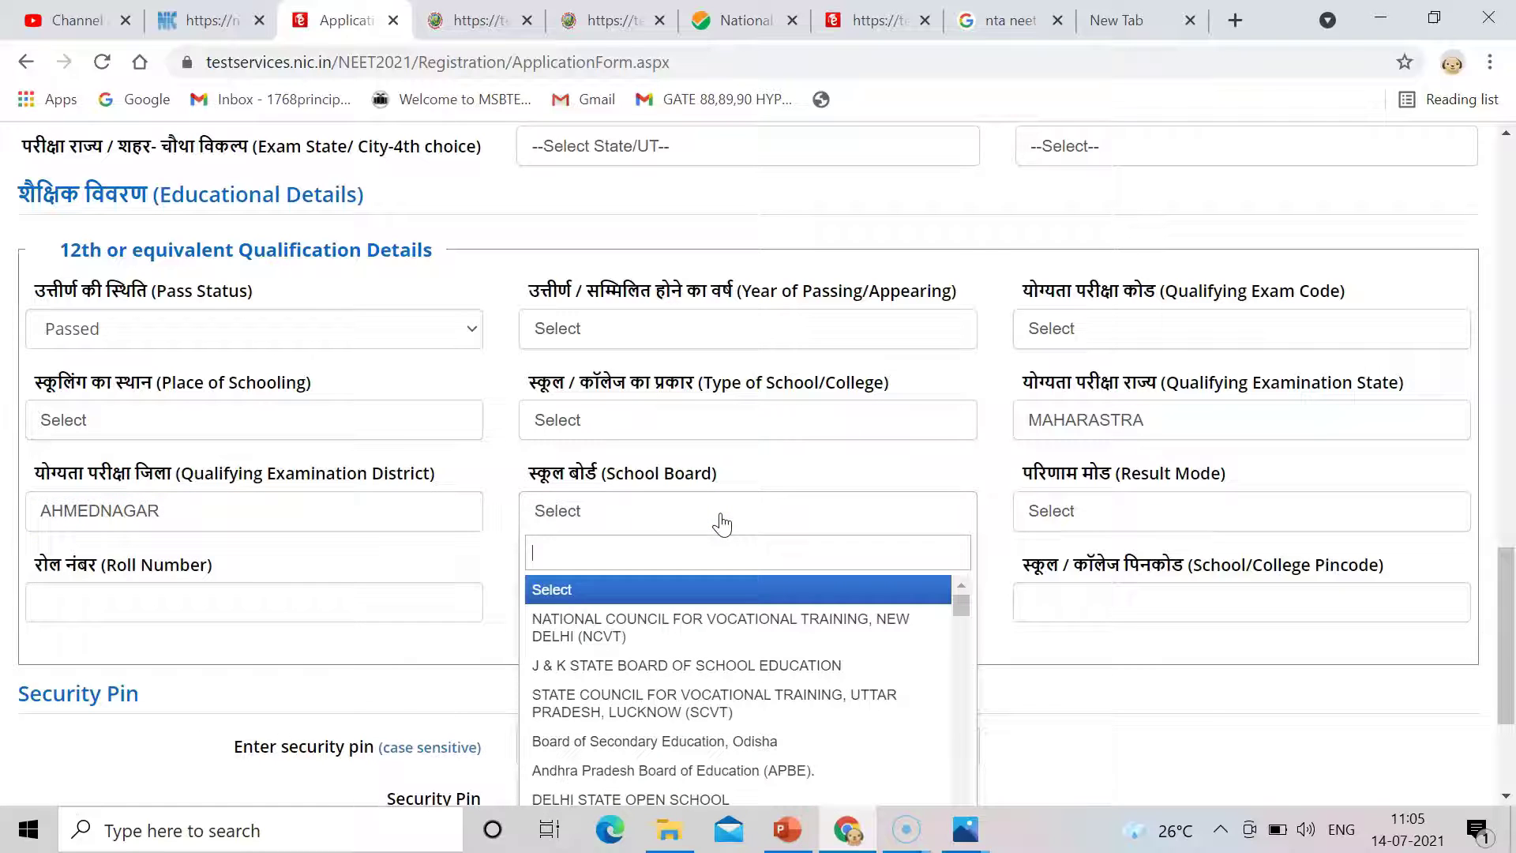
pyautogui.write('ma')
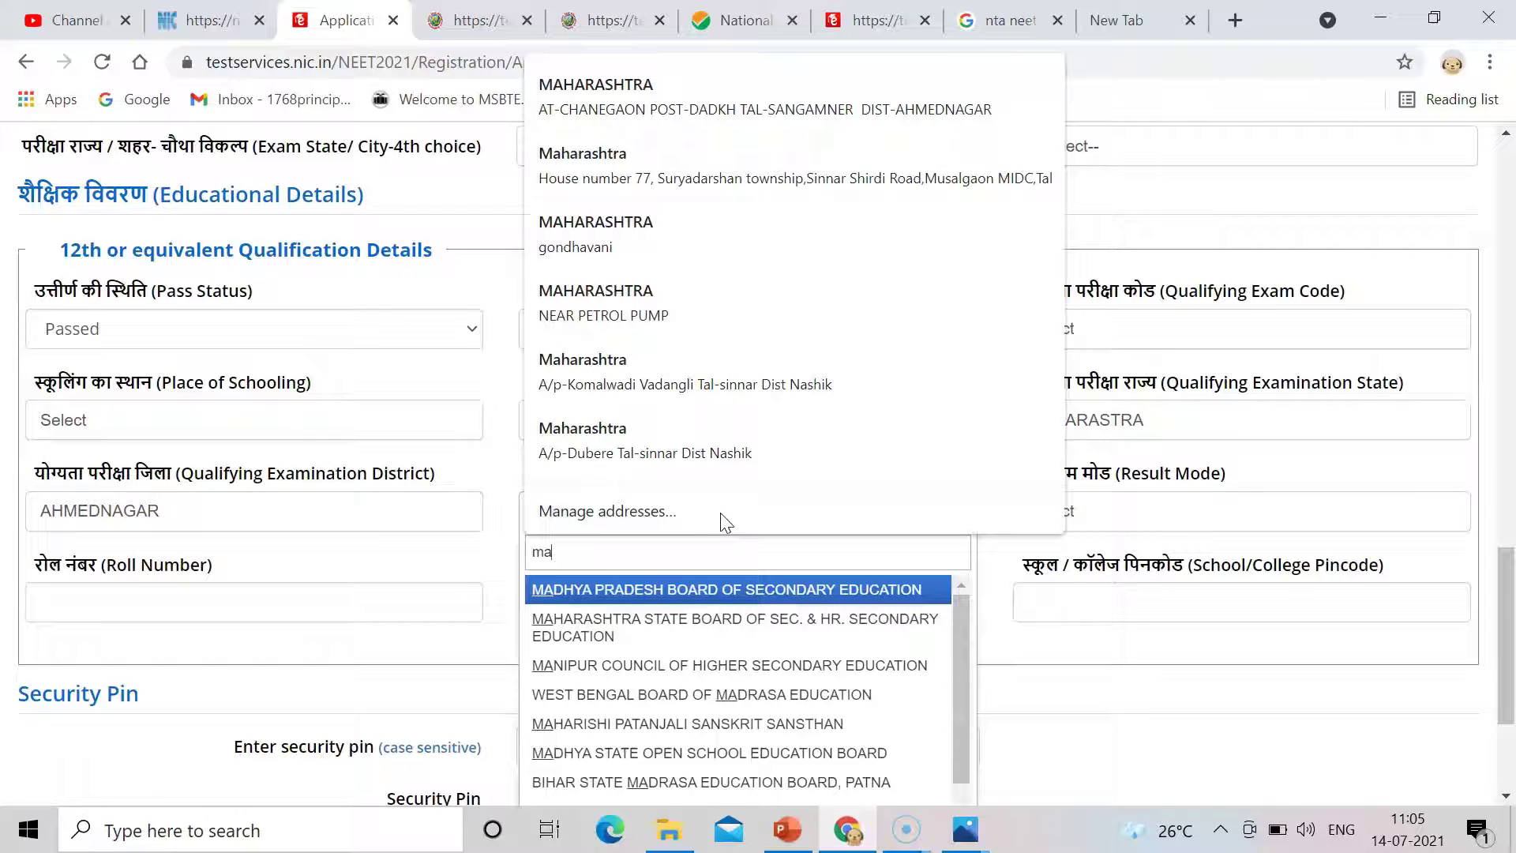
pyautogui.click(709, 626)
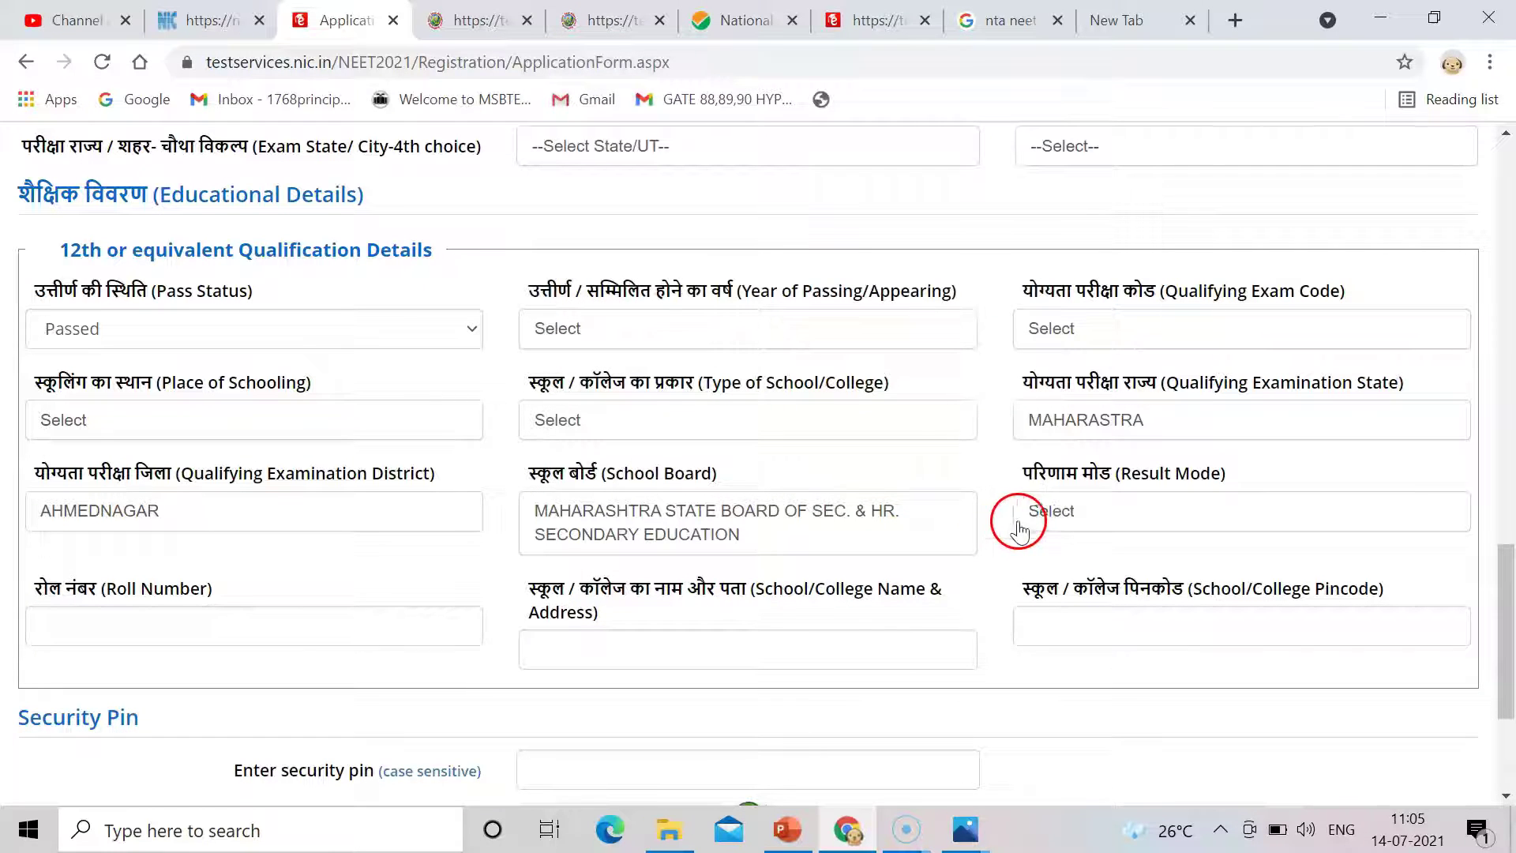
pyautogui.click(1085, 515)
pyautogui.moveTo(1094, 598); pyautogui.dragTo(1086, 620)
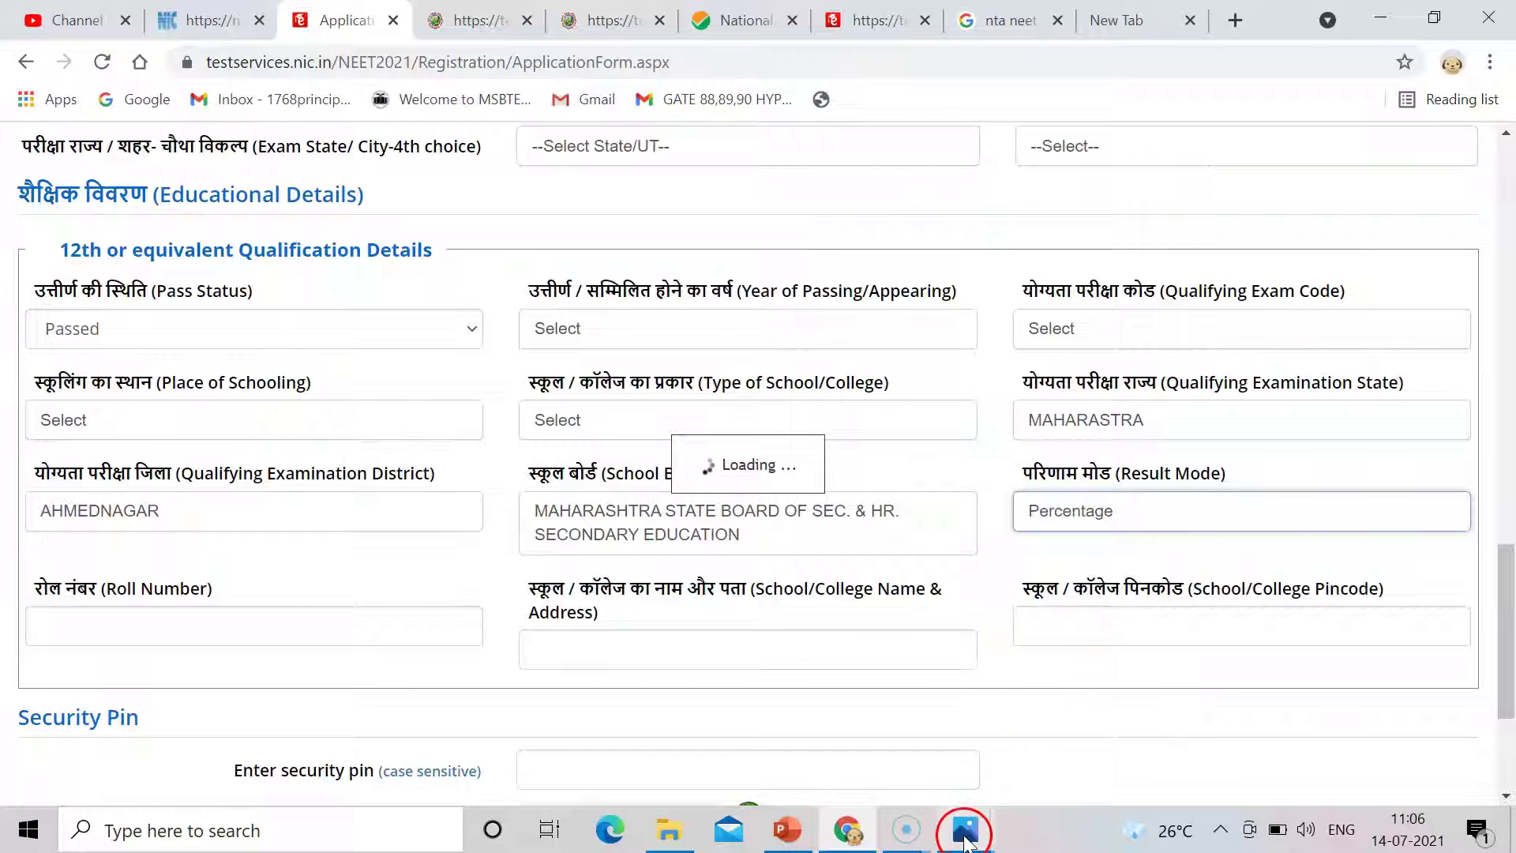
pyautogui.moveTo(1503, 569); pyautogui.dragTo(1505, 639)
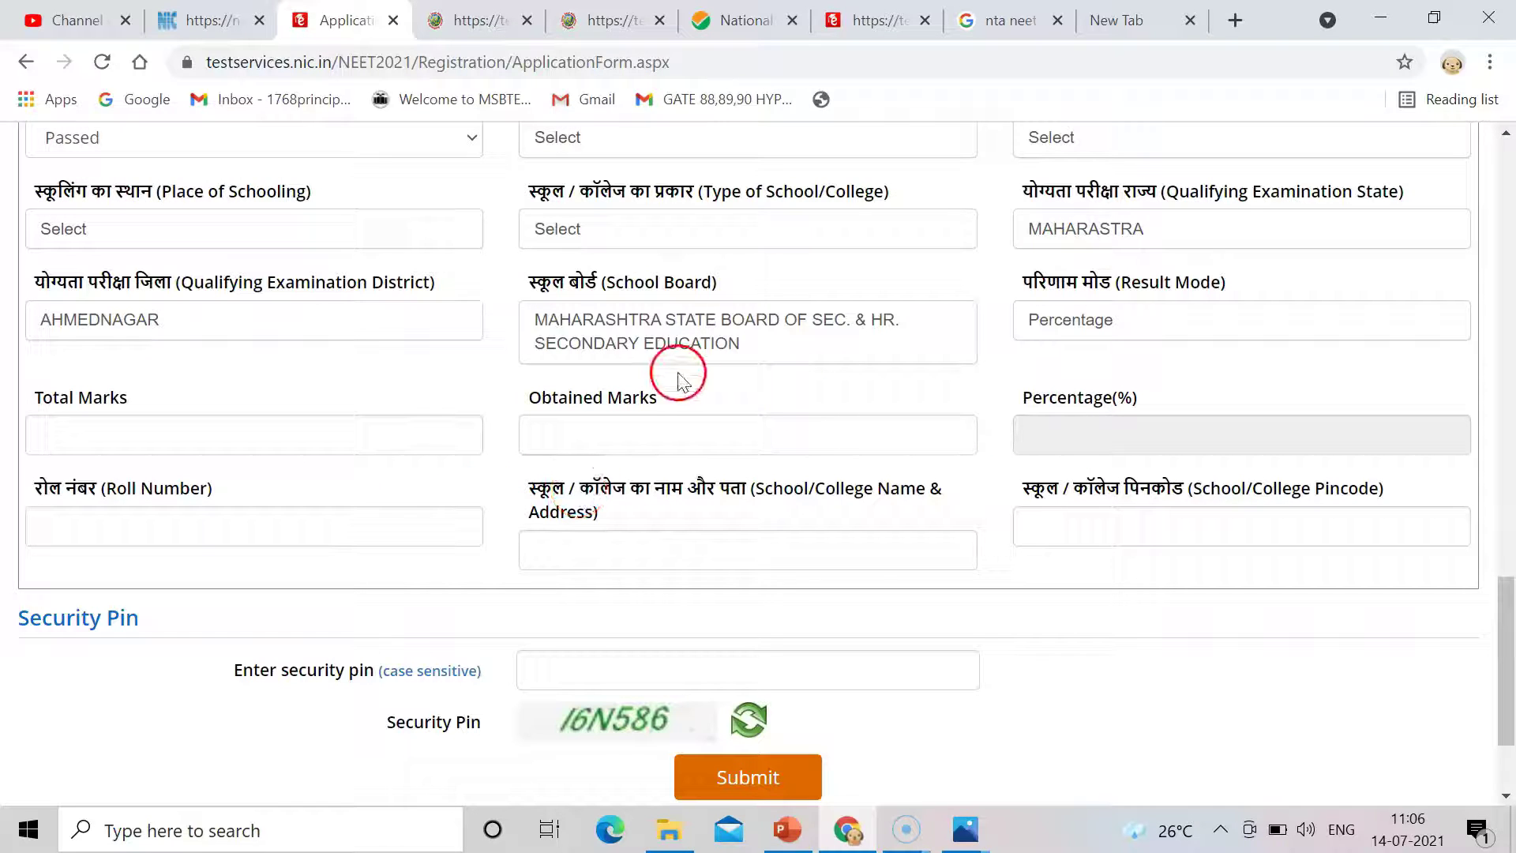
pyautogui.moveTo(1505, 612); pyautogui.dragTo(1506, 549)
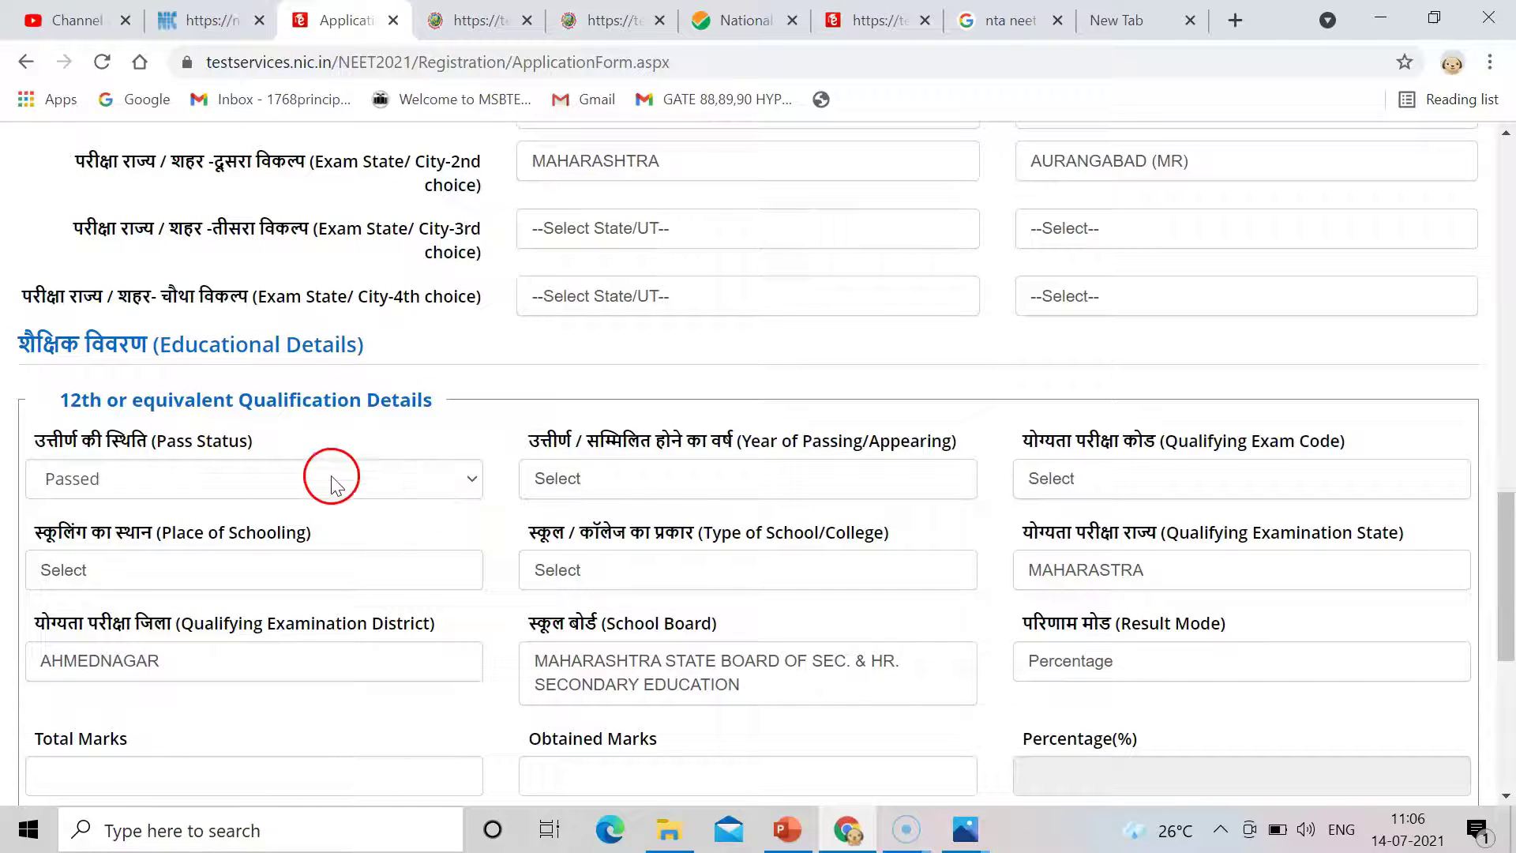
pyautogui.moveTo(1504, 569); pyautogui.dragTo(1509, 653)
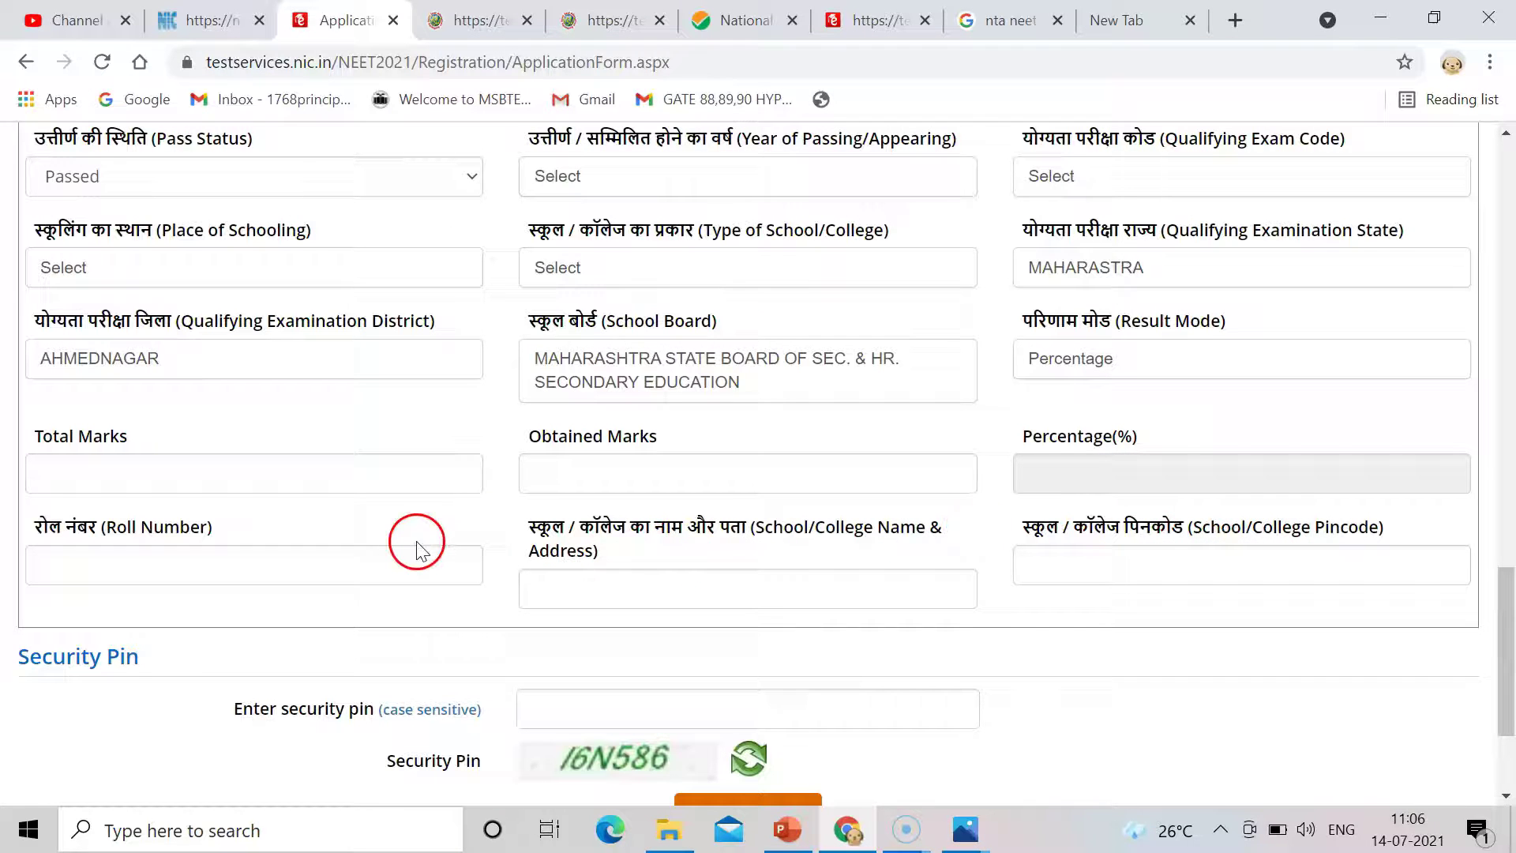
pyautogui.click(1505, 615)
pyautogui.moveTo(1504, 614); pyautogui.dragTo(1506, 664)
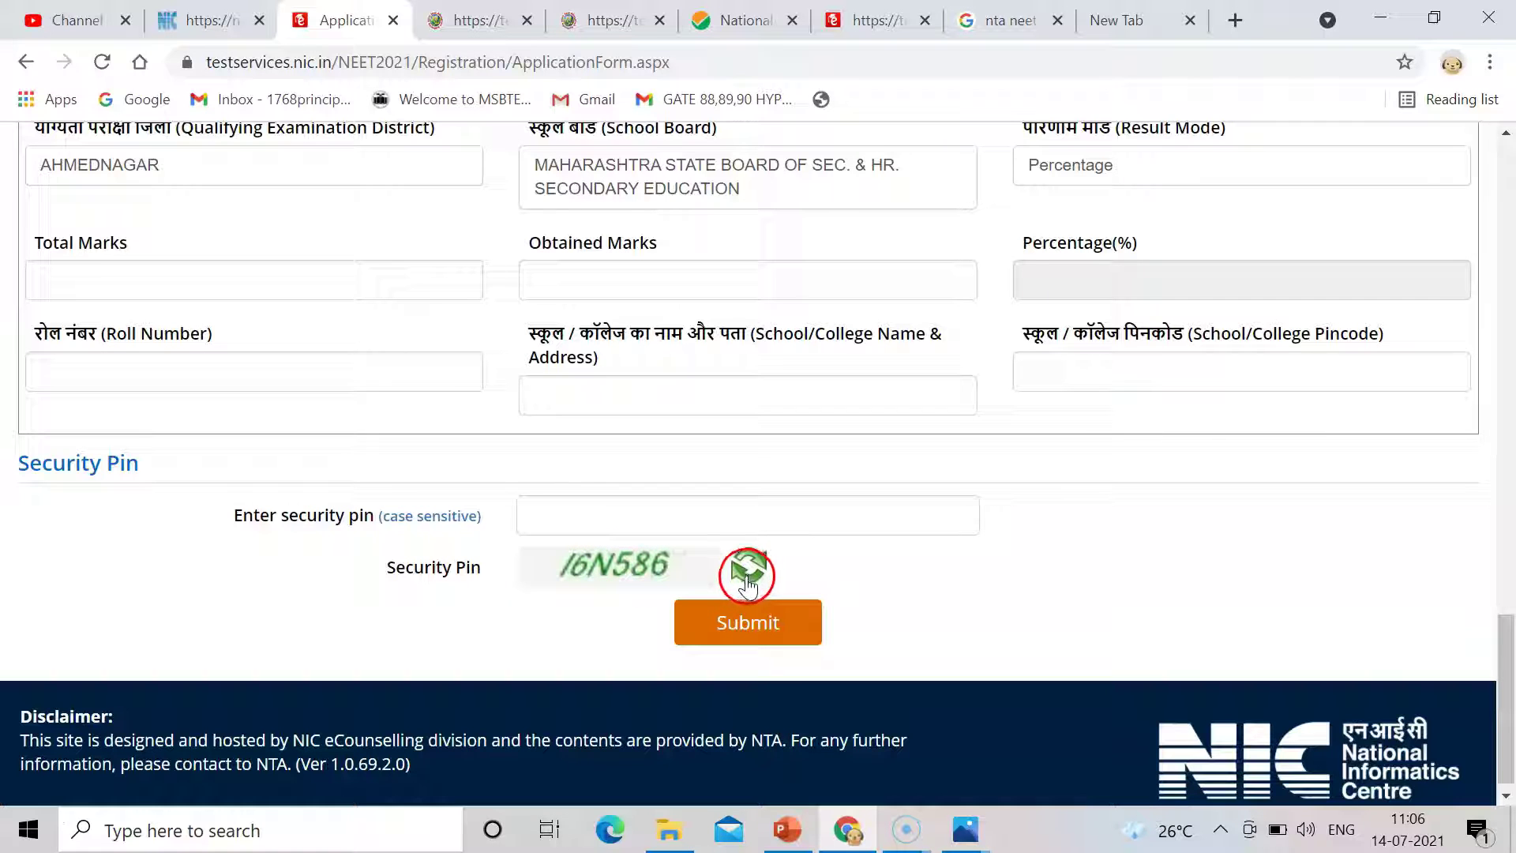
pyautogui.moveTo(1510, 717); pyautogui.dragTo(1509, 655)
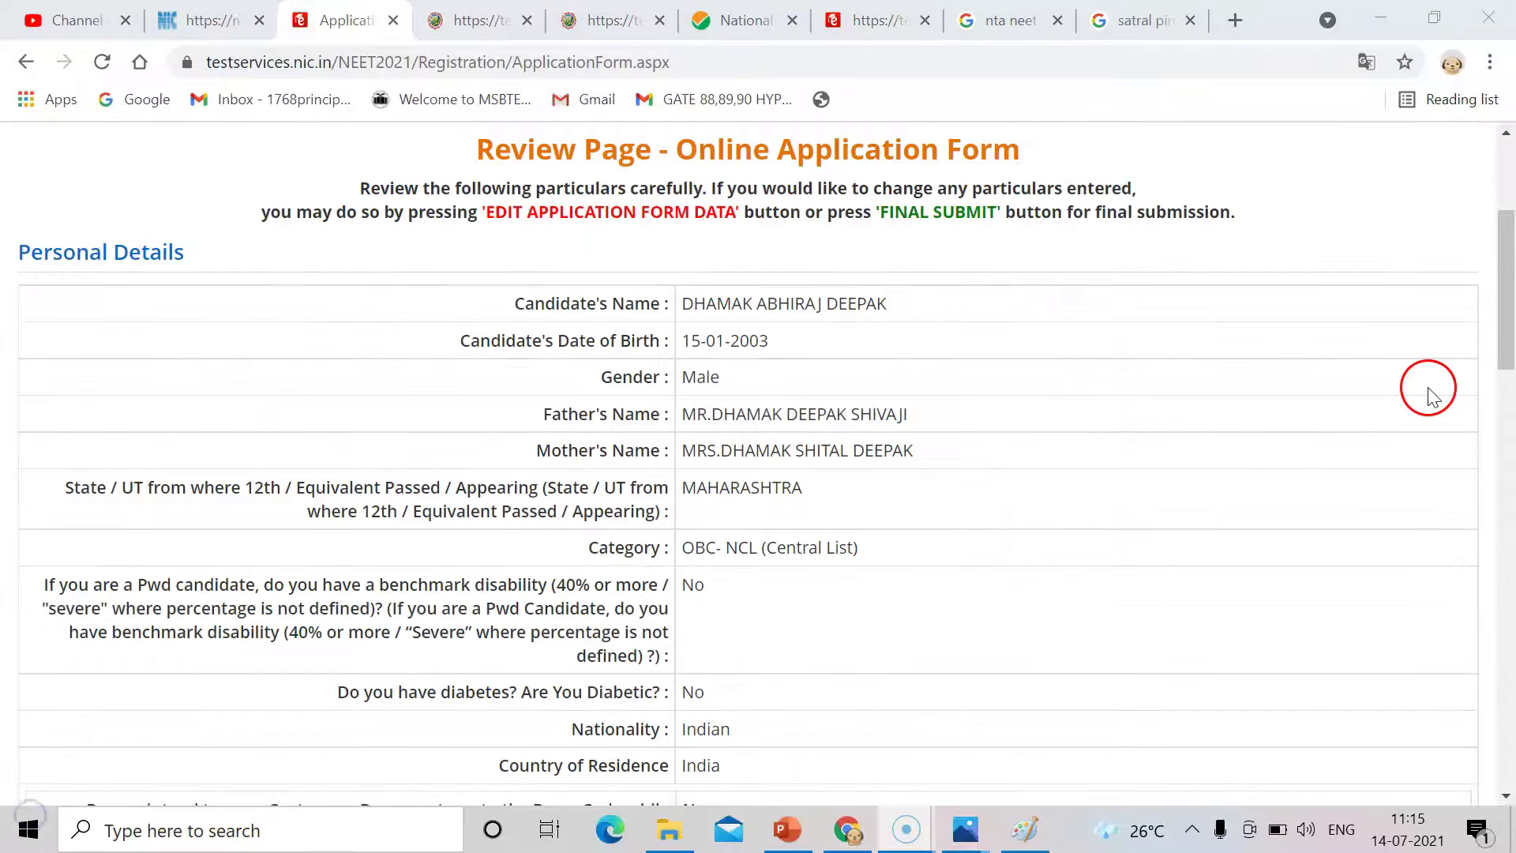
# Scroll through the Online Application Form to review the entered details.
pyautogui.moveTo(1508, 335); pyautogui.dragTo(1511, 691)
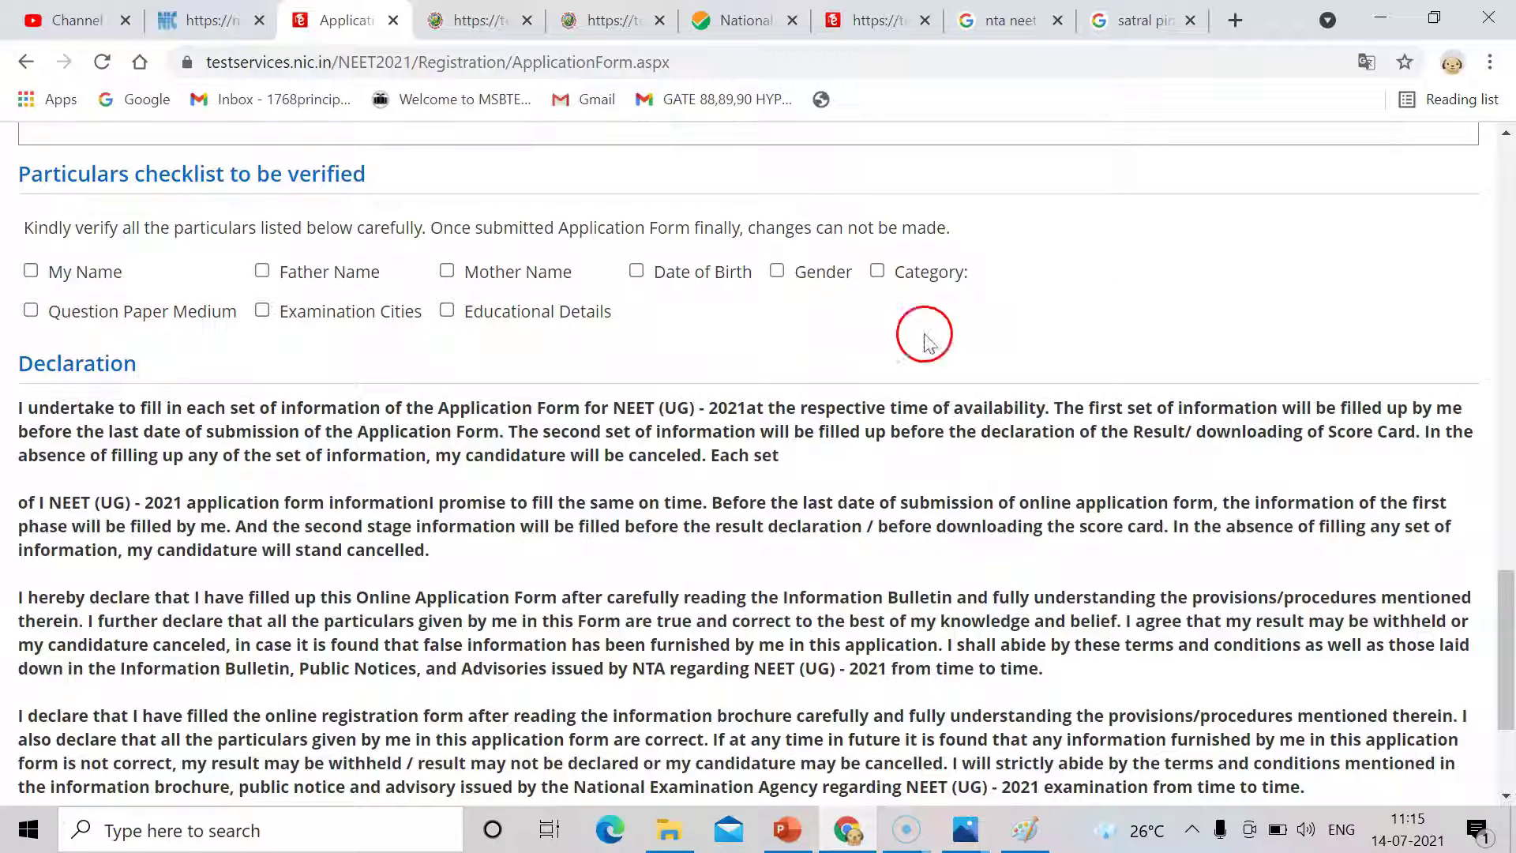
pyautogui.moveTo(1510, 612); pyautogui.dragTo(1512, 533)
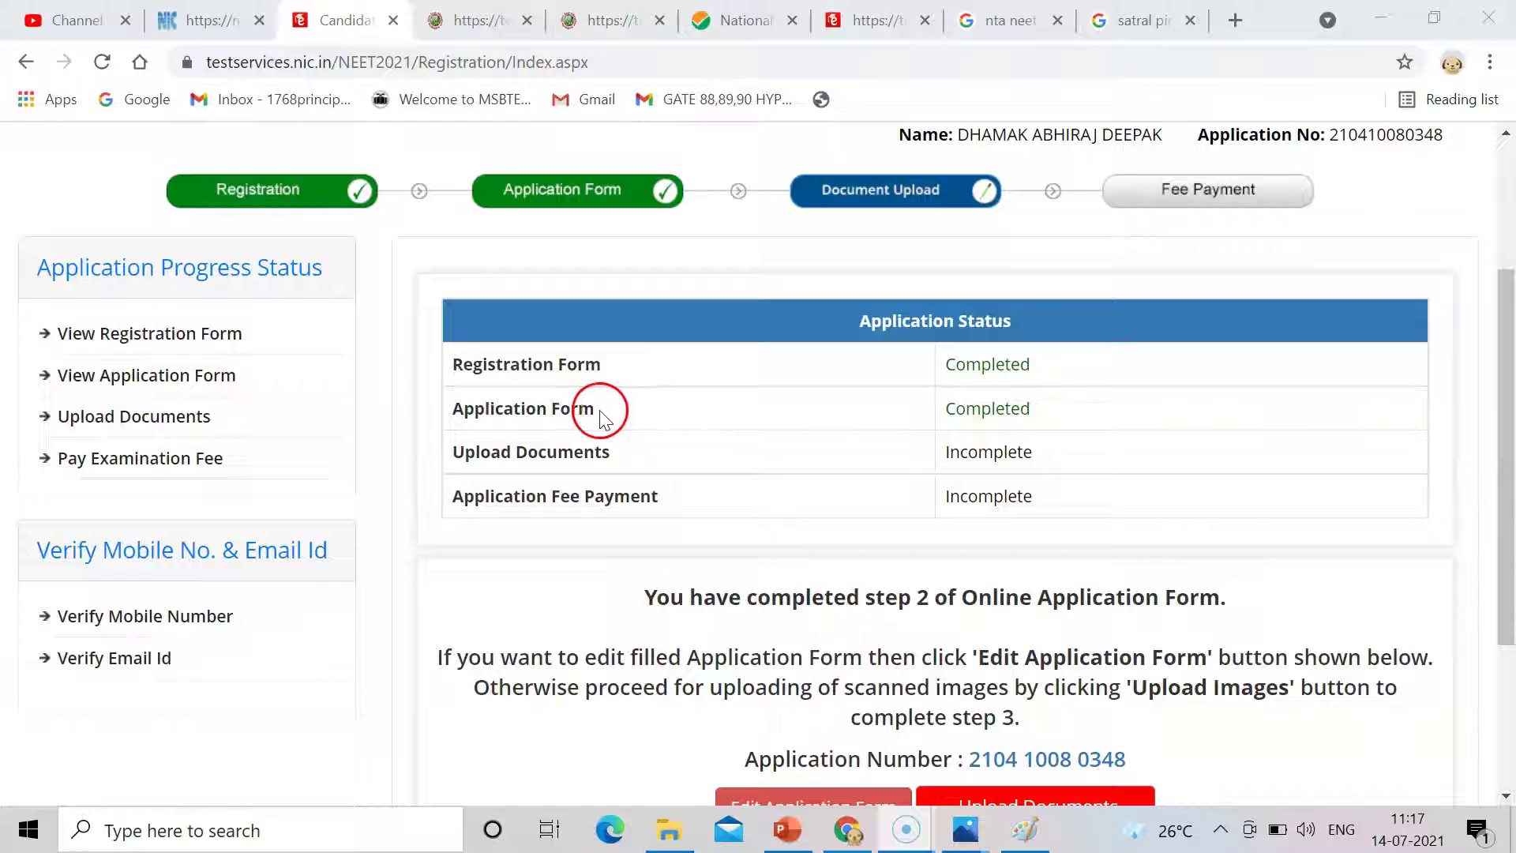
# Go from the status page to the Document Upload page via Upload Documents.
pyautogui.moveTo(486, 460); pyautogui.dragTo(620, 455)
pyautogui.moveTo(1509, 497); pyautogui.dragTo(1509, 596)
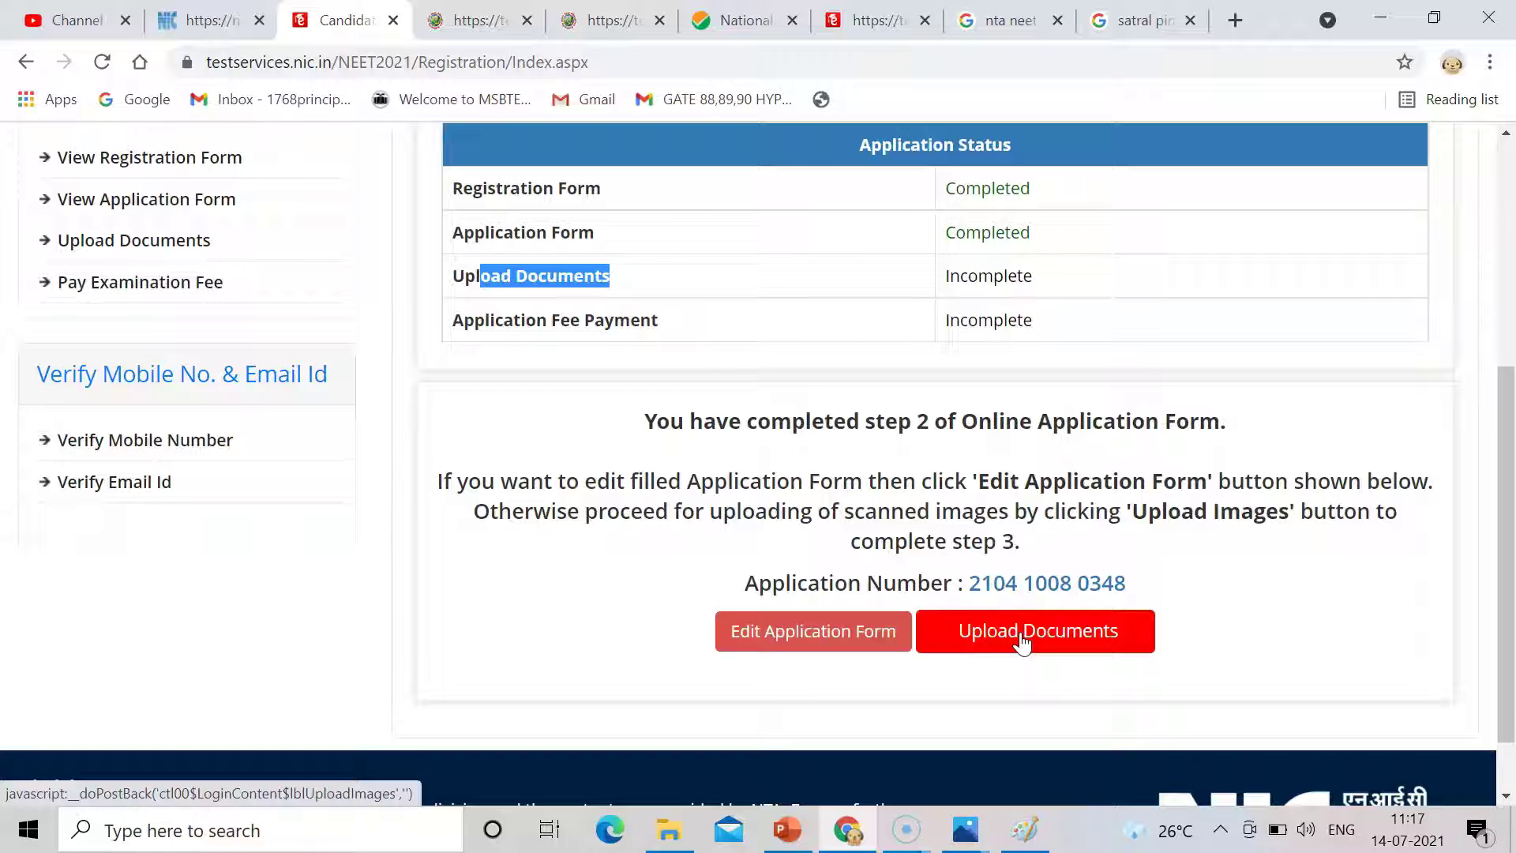
pyautogui.click(860, 655)
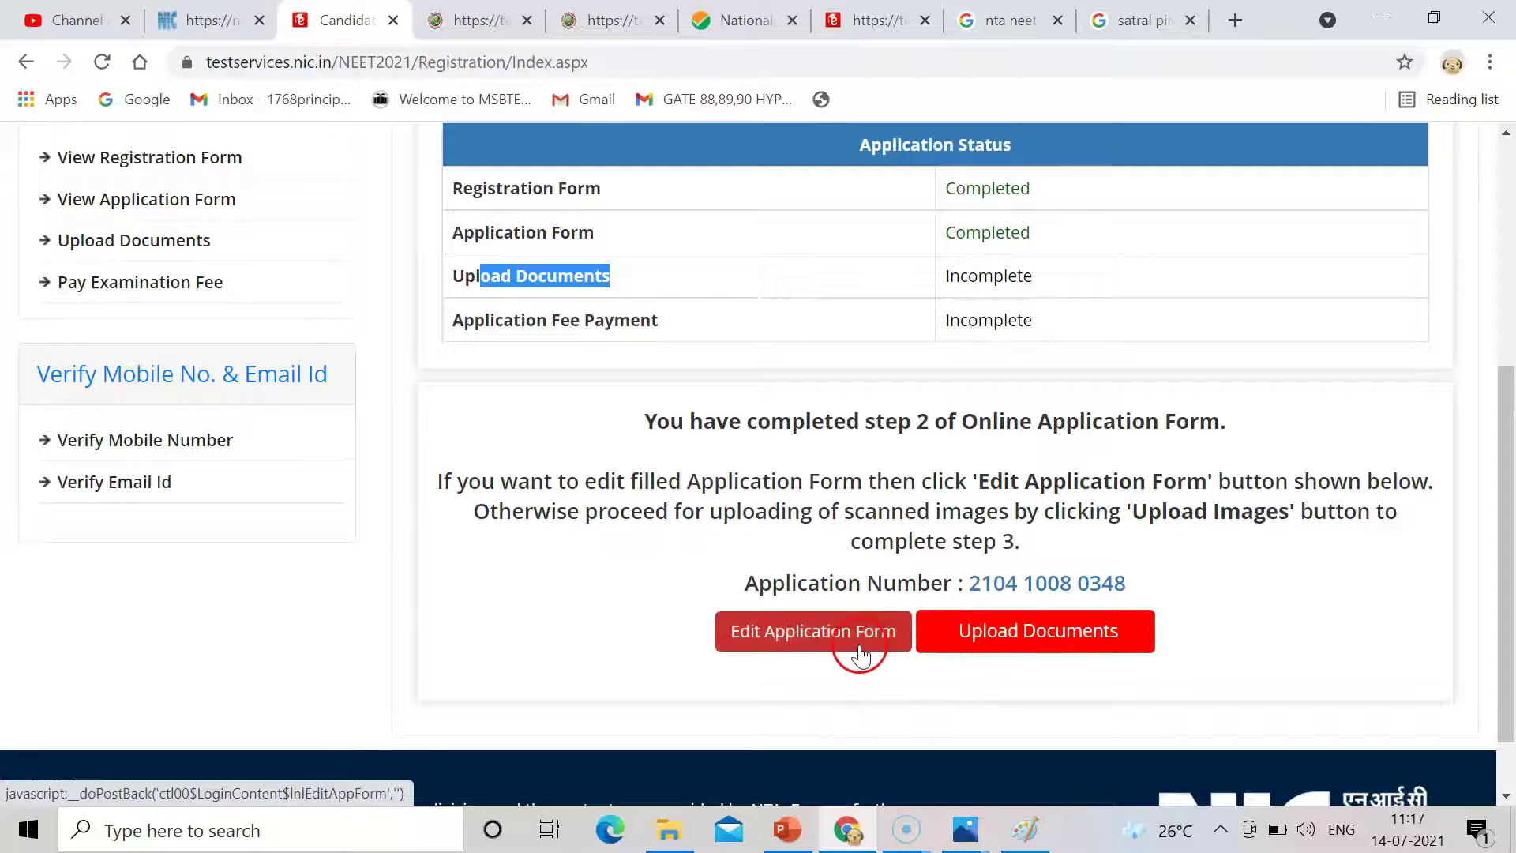
pyautogui.click(987, 649)
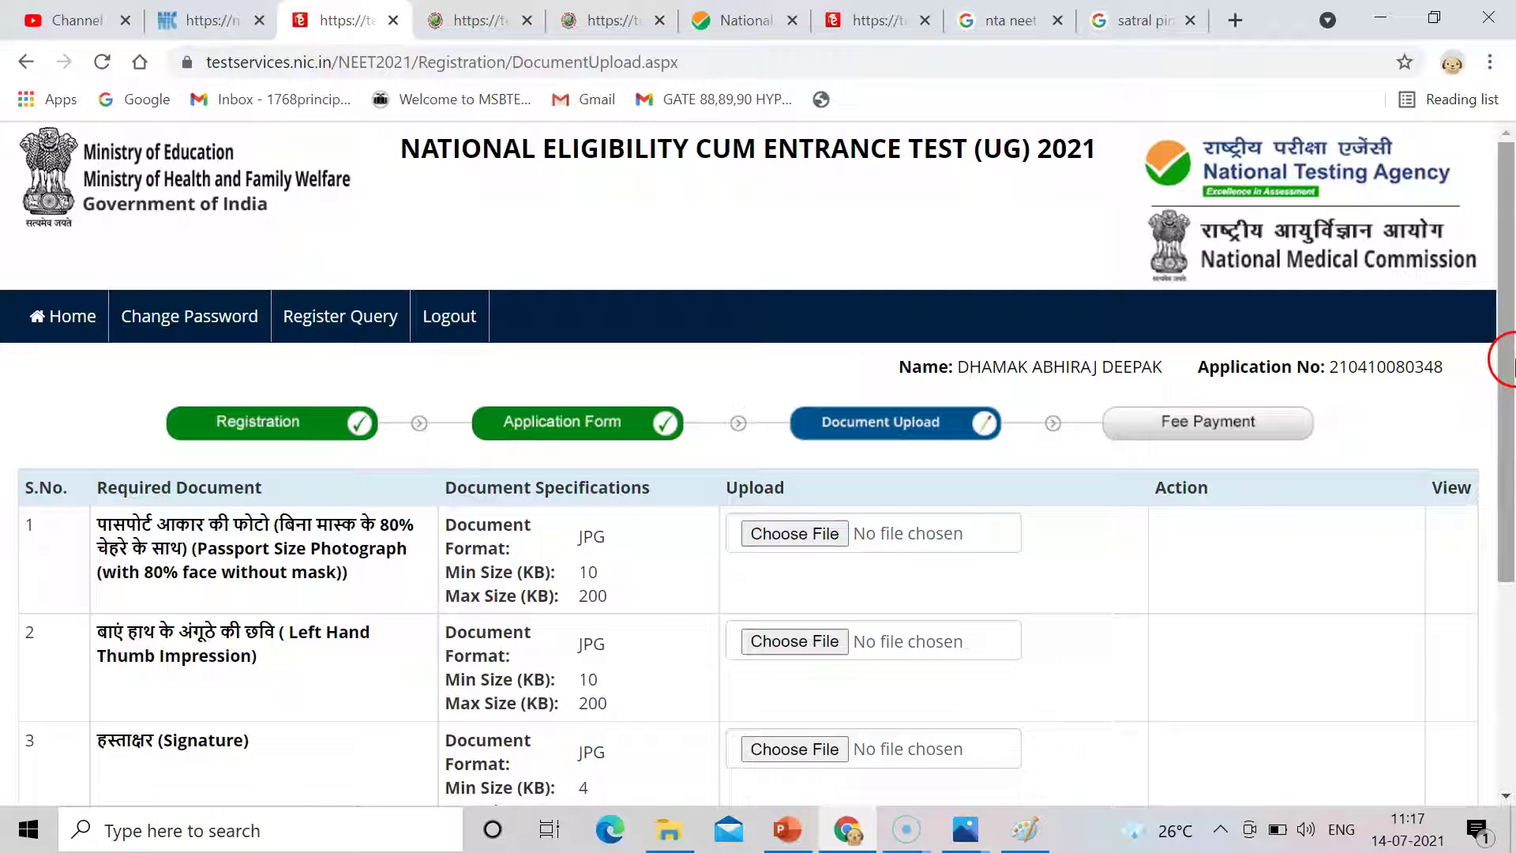
# Scroll the upload page and dismiss the chat notification covering the image editor.
pyautogui.moveTo(1507, 359); pyautogui.dragTo(1510, 492)
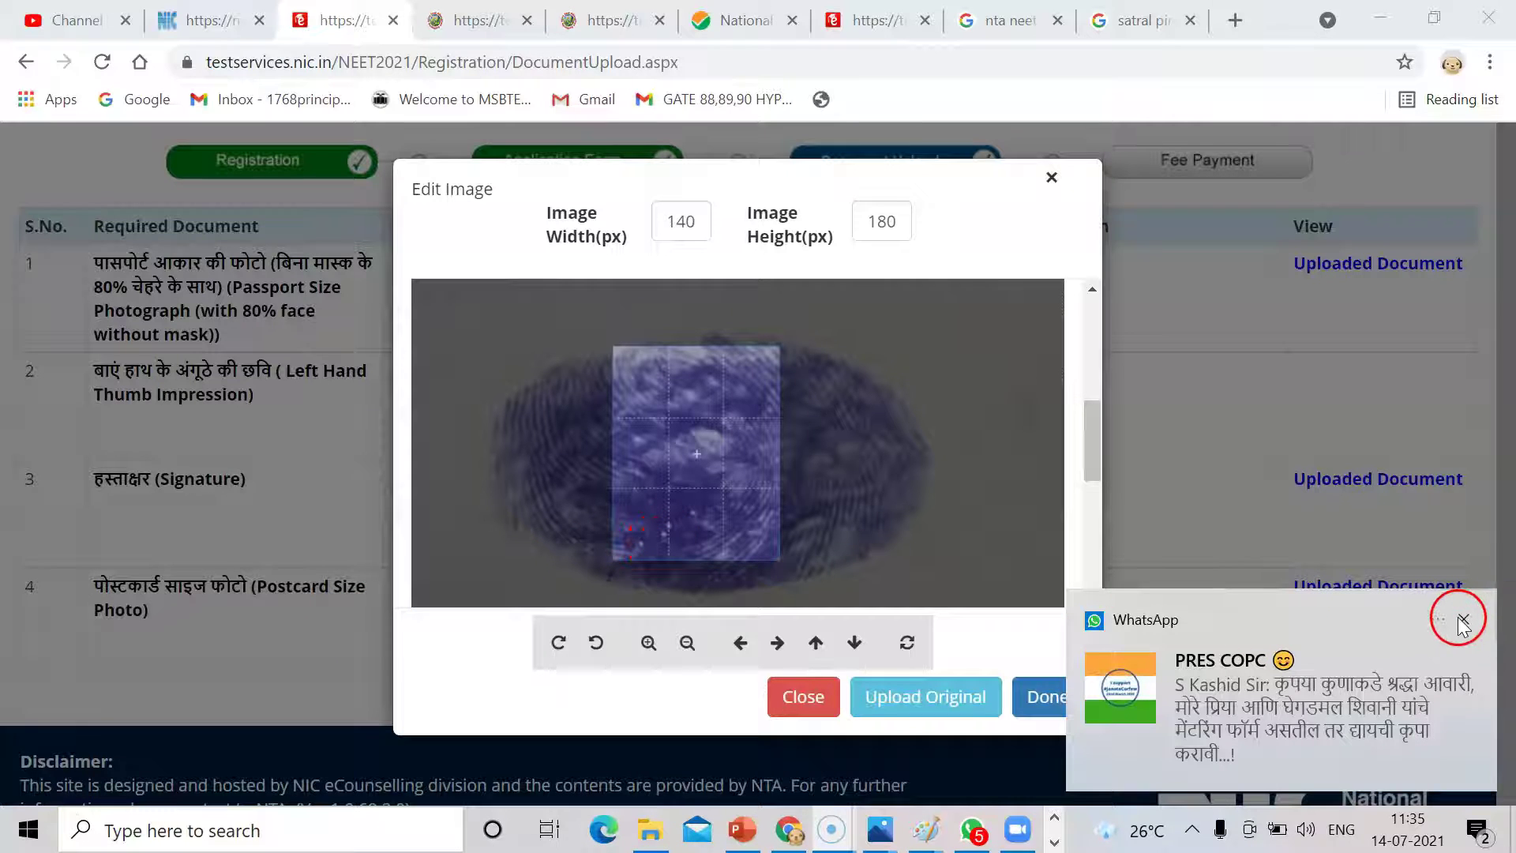
pyautogui.click(1463, 620)
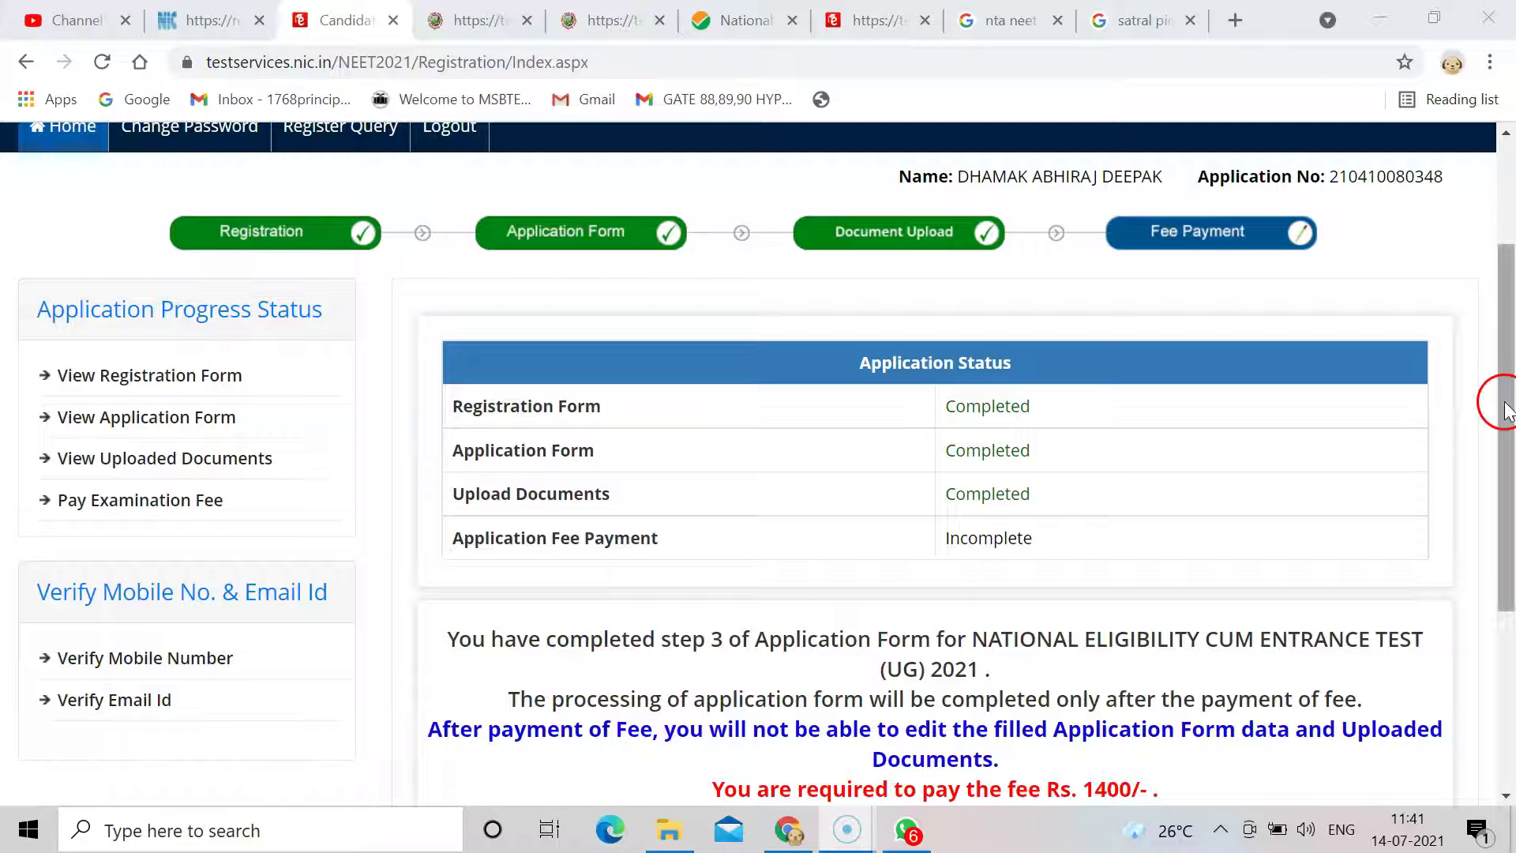
# Finish the document upload and scroll down to the Pay Examination Fee Rs. 1400/- button.
pyautogui.moveTo(1507, 399); pyautogui.dragTo(1507, 396)
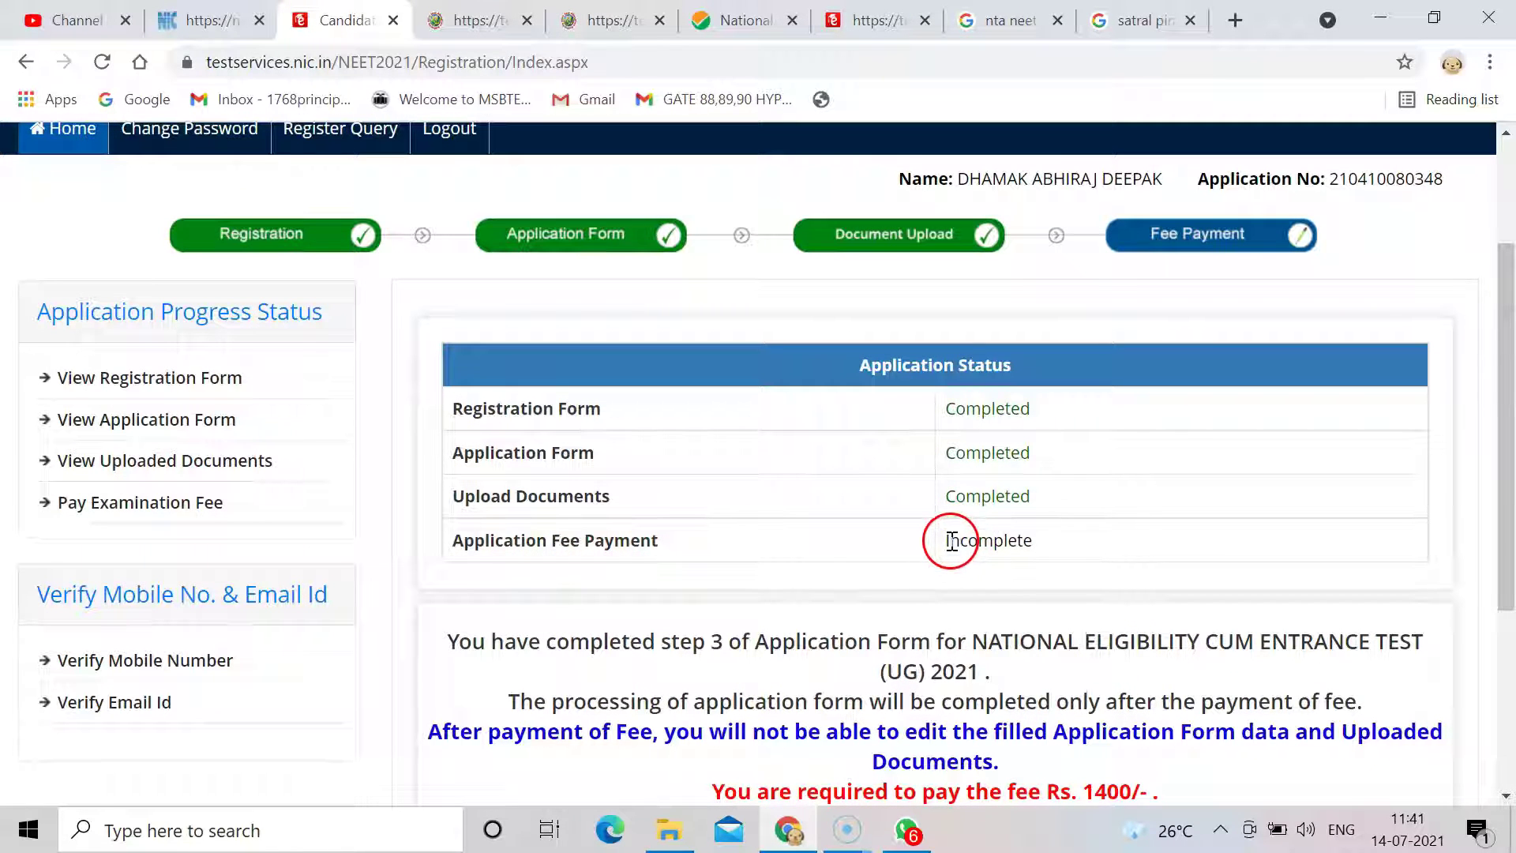
pyautogui.moveTo(1509, 474); pyautogui.dragTo(1510, 614)
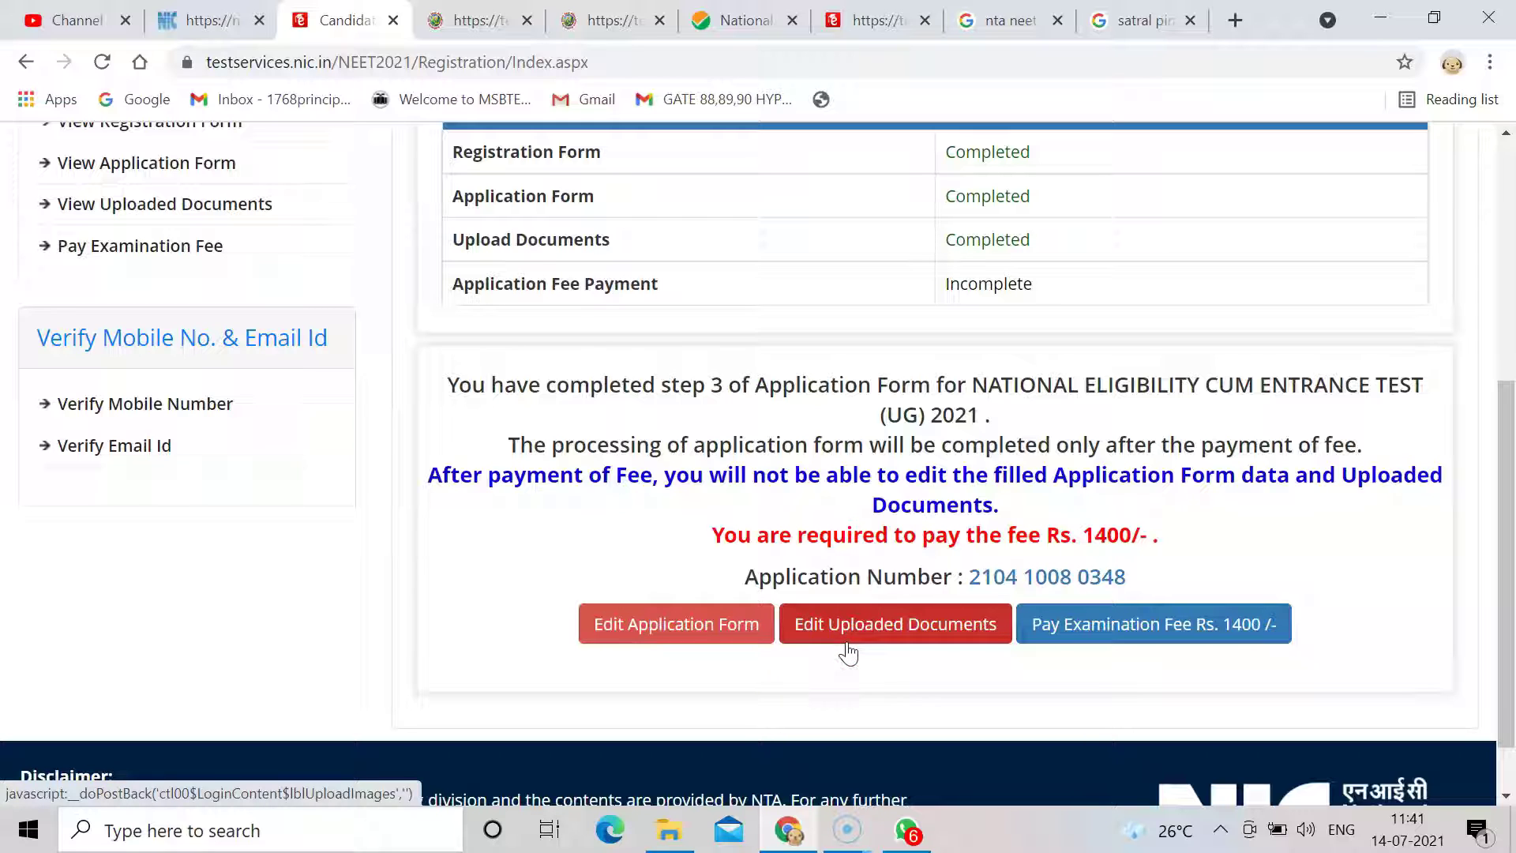
pyautogui.click(1074, 638)
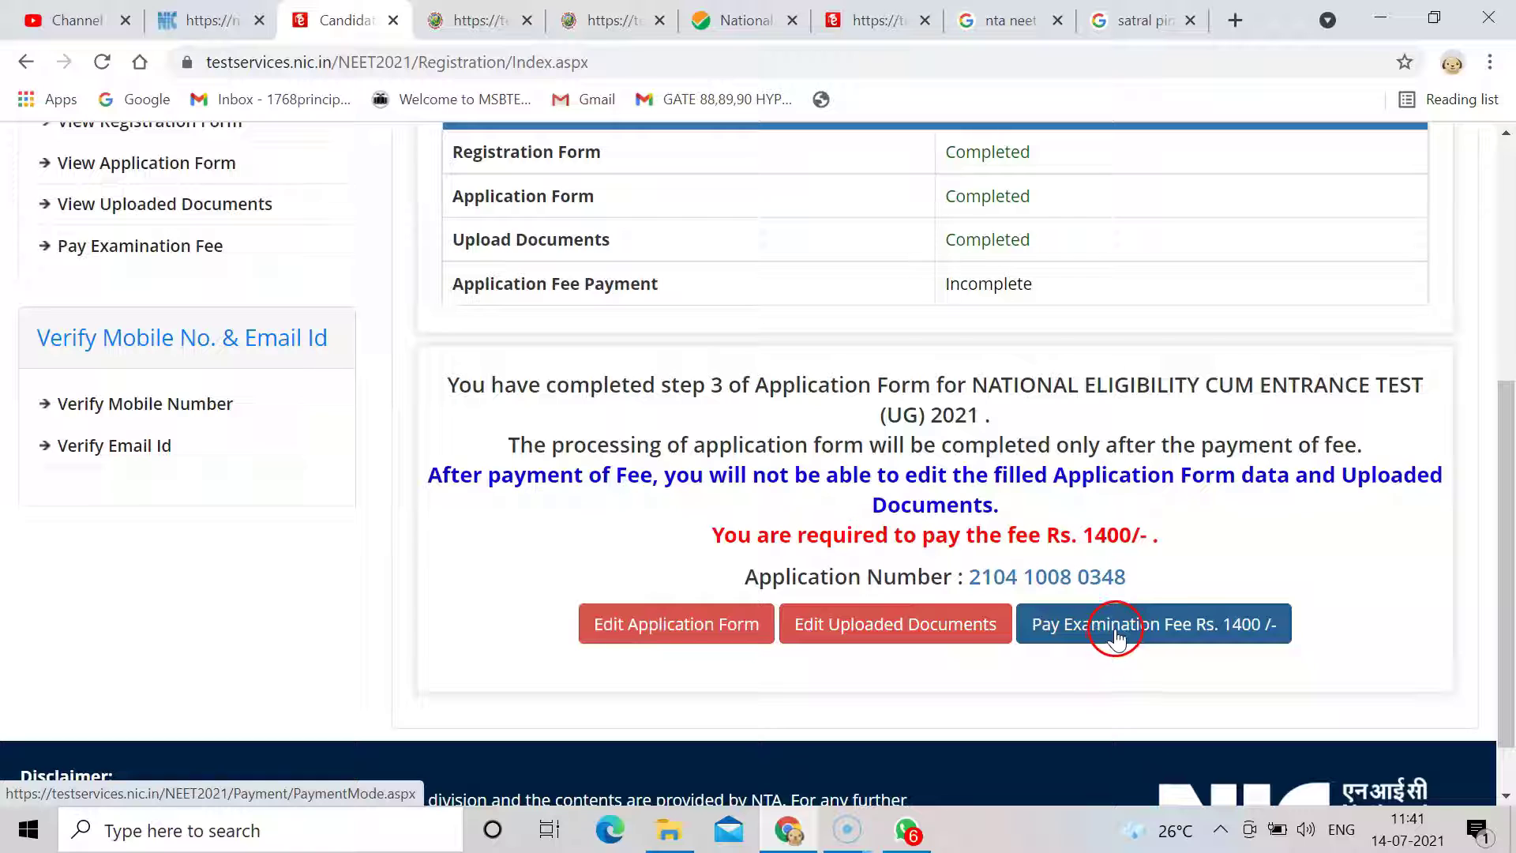
# Choose Online Payment for the NEET examination fee and confirm proceeding to the payment page.
pyautogui.click(1198, 638)
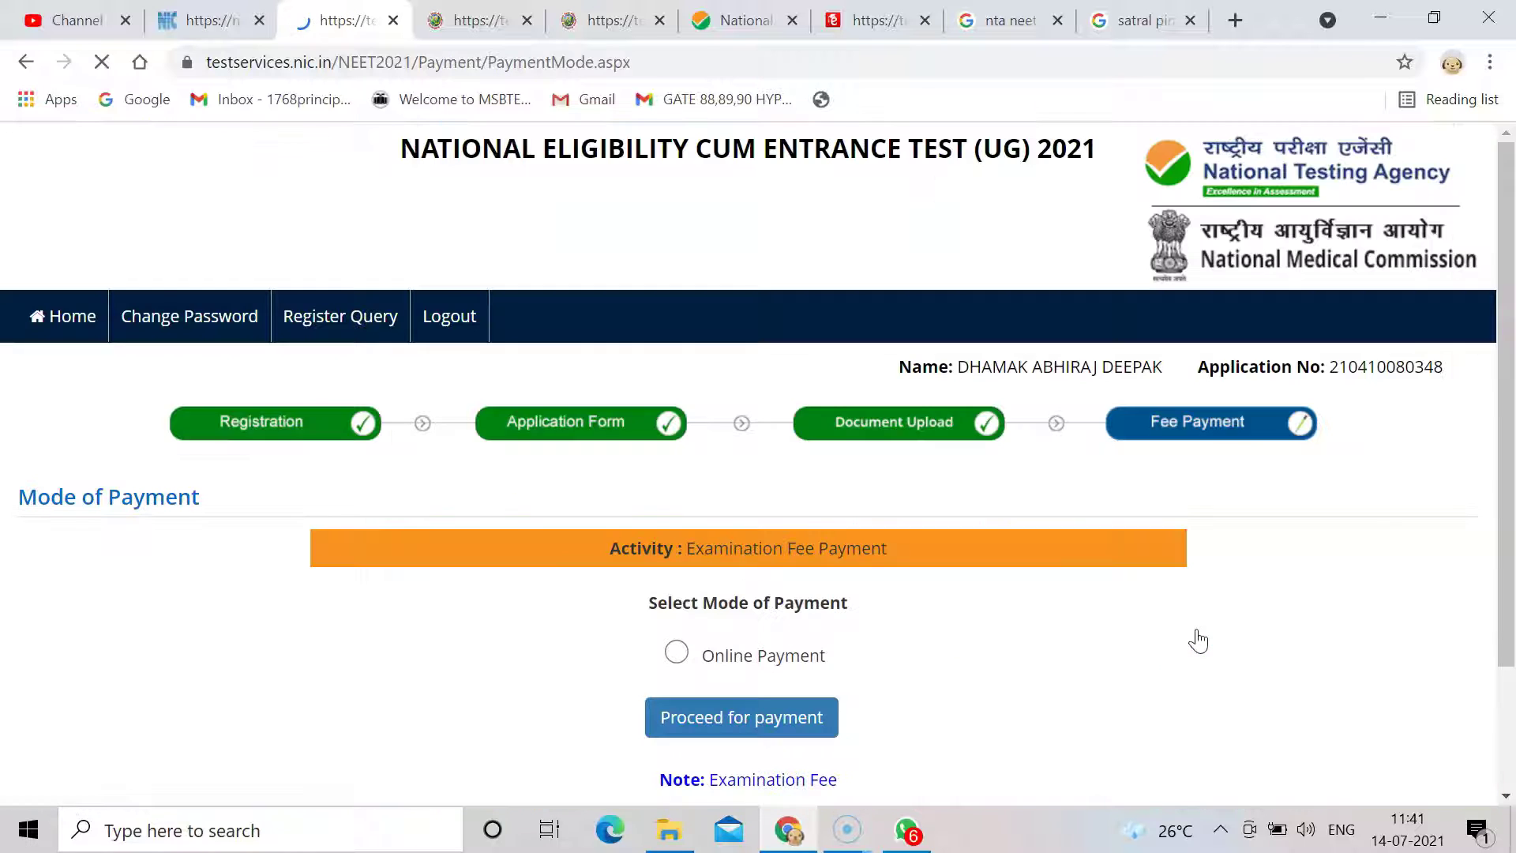
pyautogui.moveTo(1503, 460); pyautogui.dragTo(1503, 558)
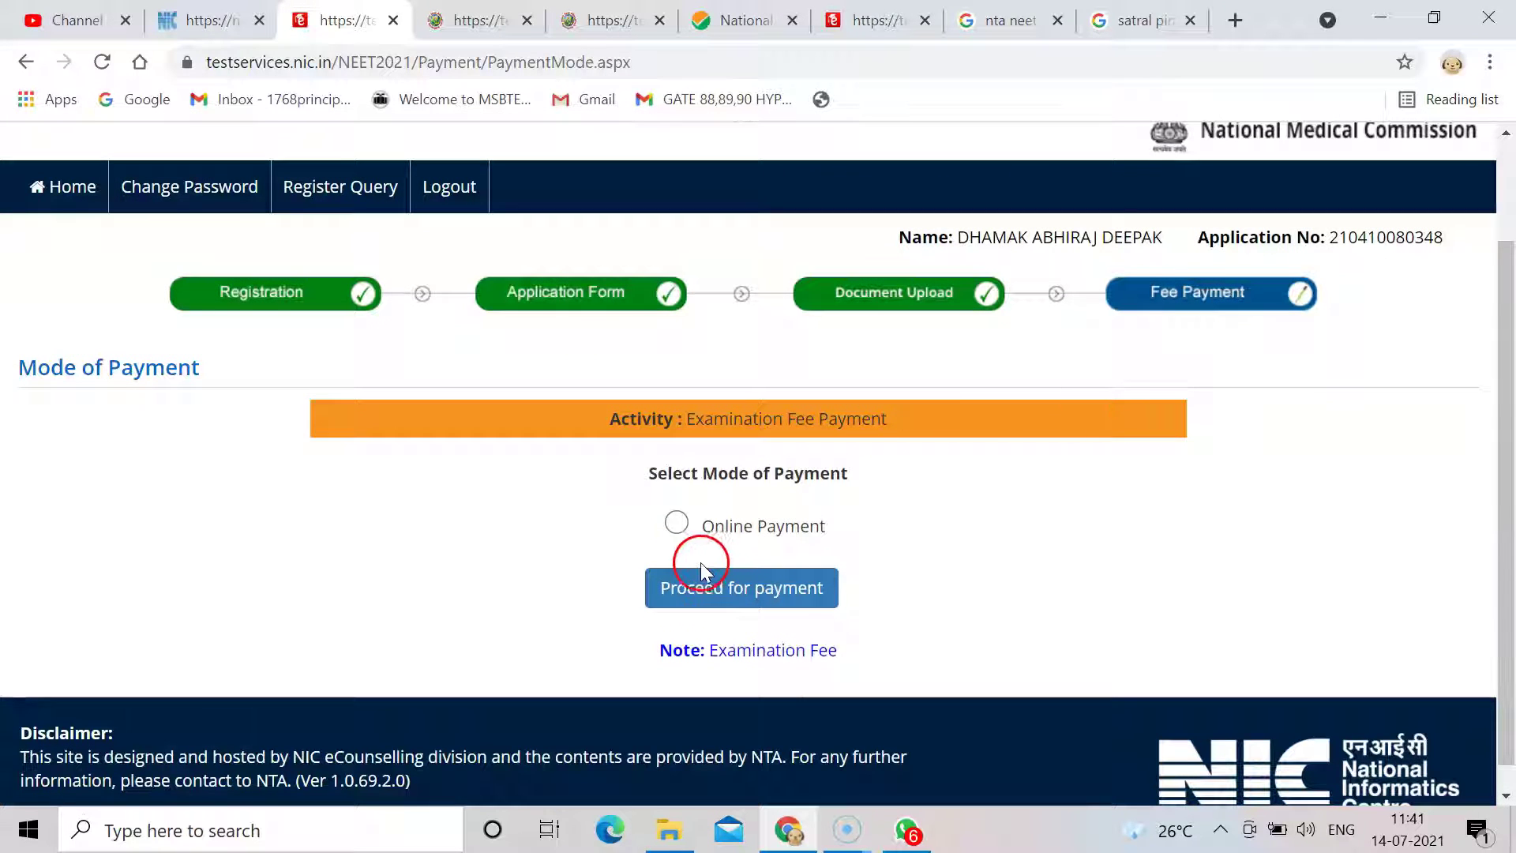
pyautogui.click(676, 525)
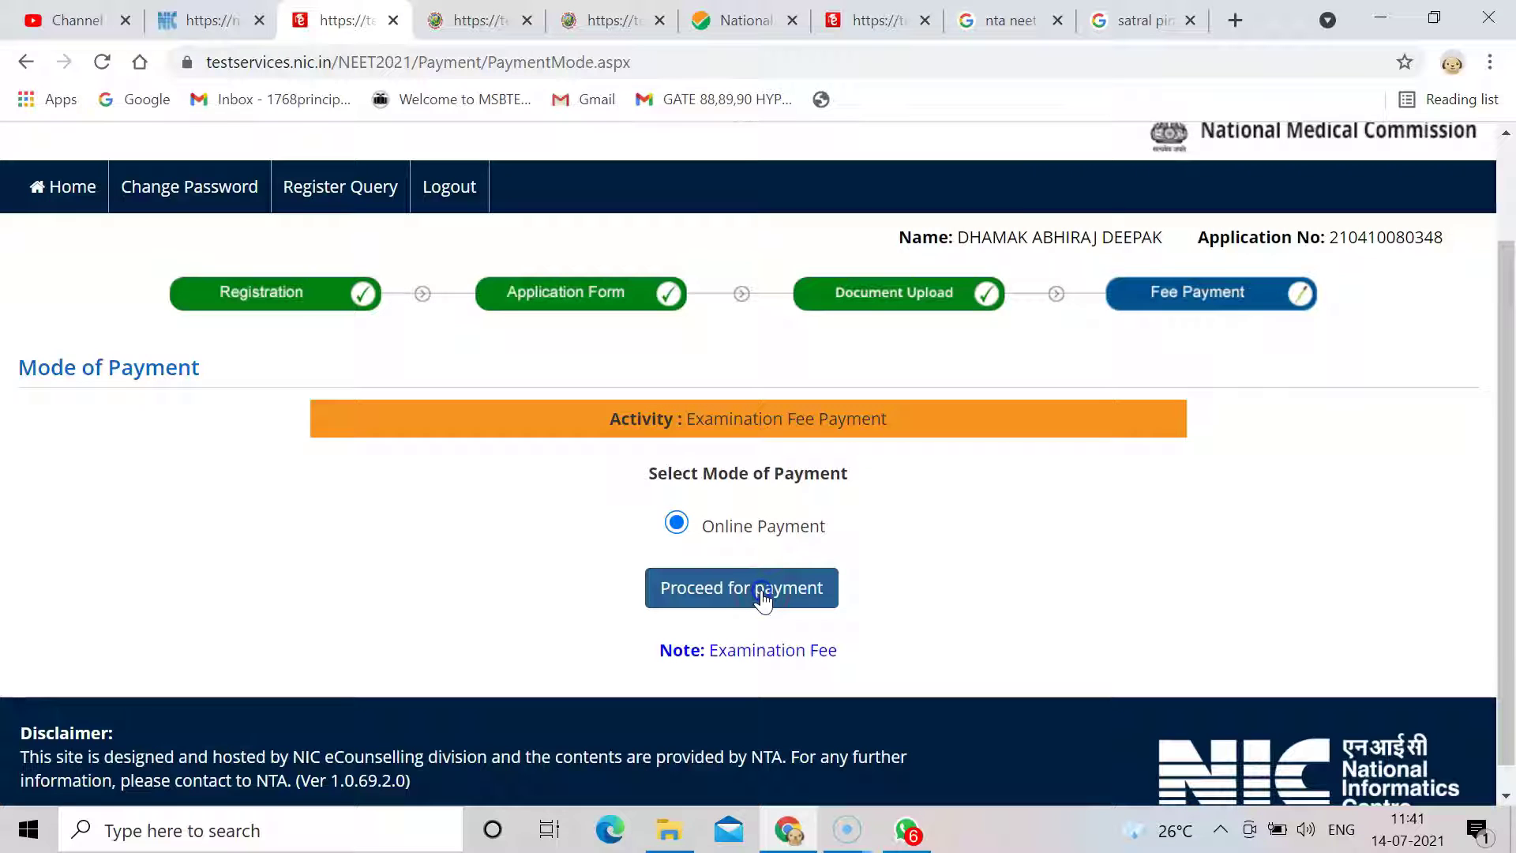
pyautogui.click(762, 592)
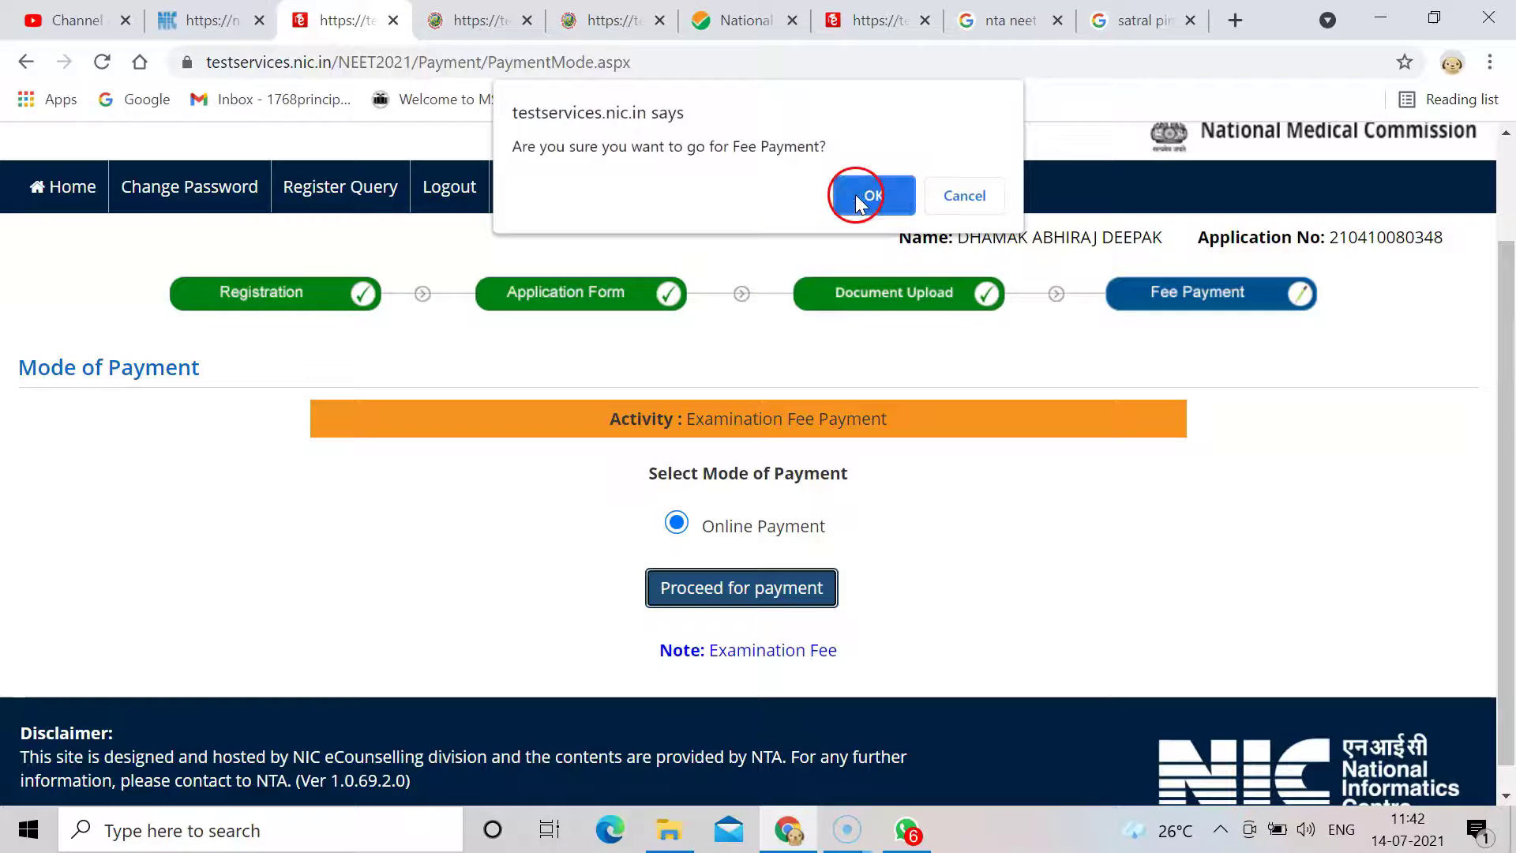
pyautogui.click(874, 199)
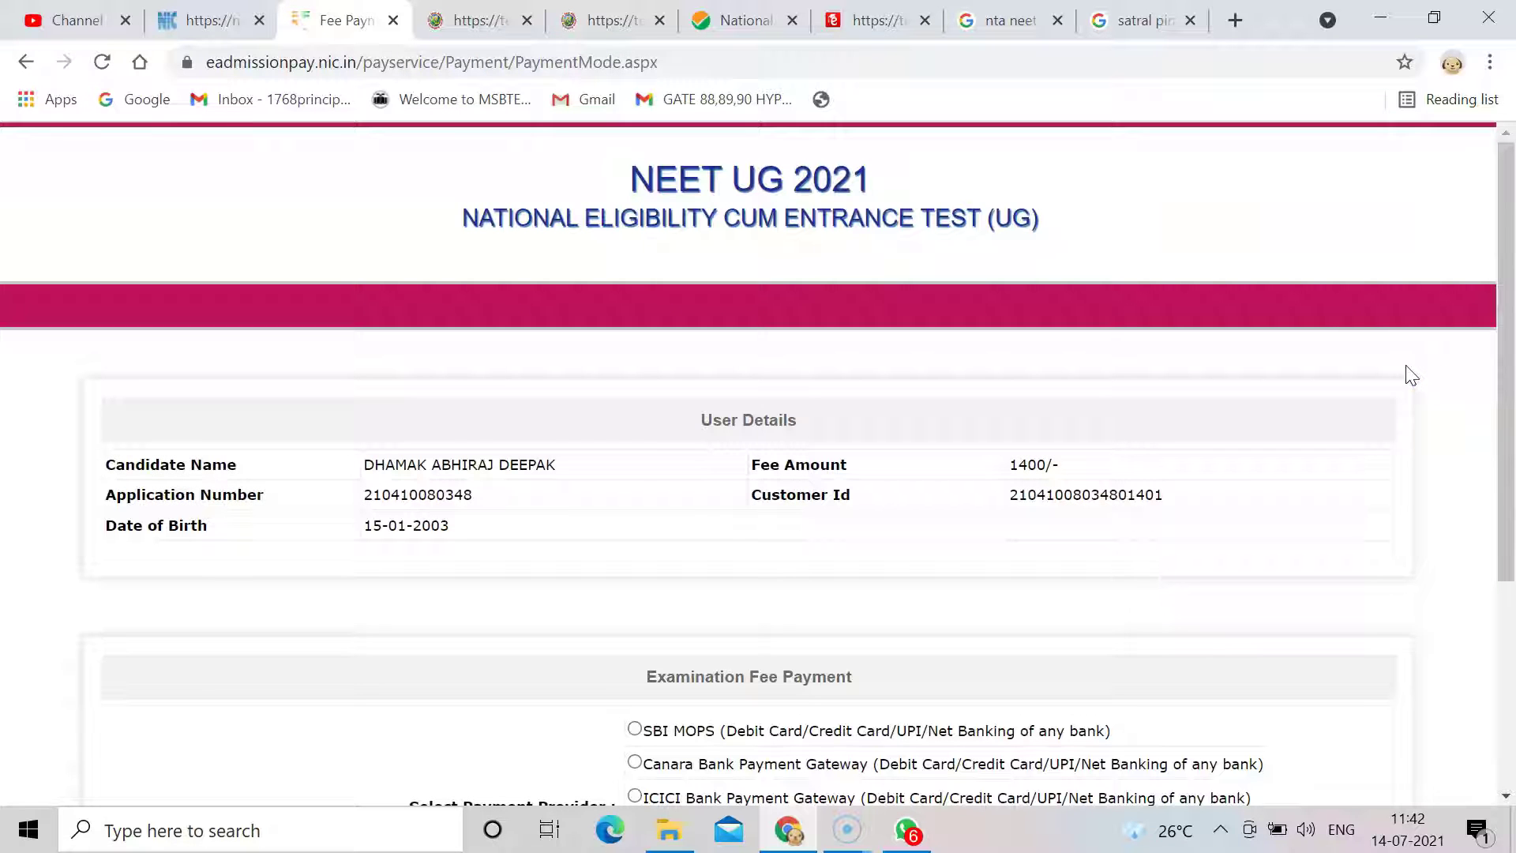
# Scroll down the fee payment page to review the 1400/- amount and payment gateway options.
pyautogui.moveTo(1510, 367); pyautogui.dragTo(1510, 535)
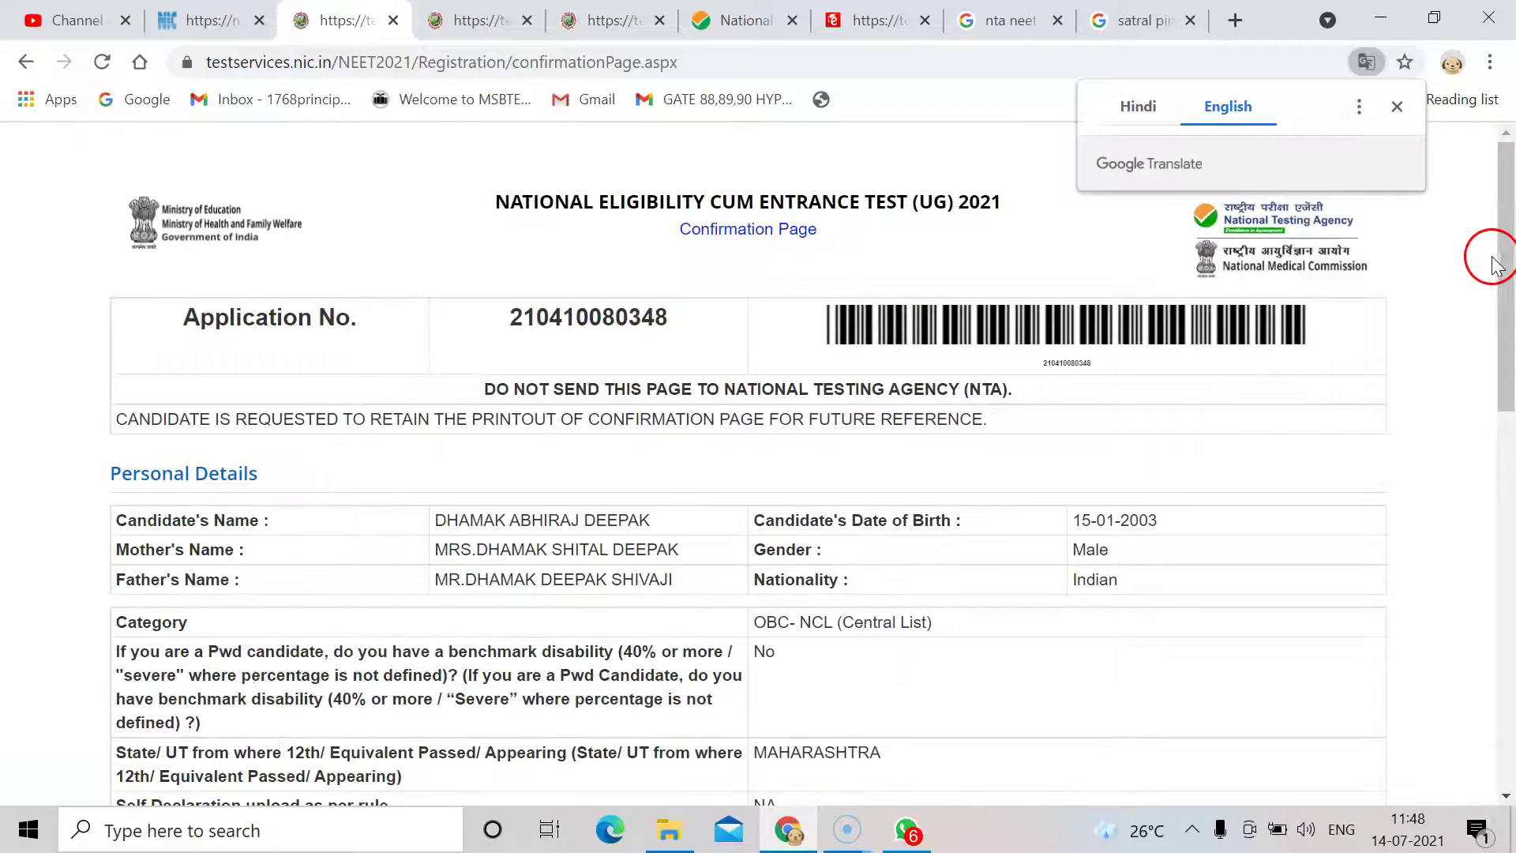
# Scroll the NEET UG 2021 Confirmation Page to review the application details.
pyautogui.moveTo(1499, 265)
pyautogui.mouseDown()
pyautogui.moveTo(1510, 764)
pyautogui.moveTo(1491, 291)
pyautogui.mouseUp()
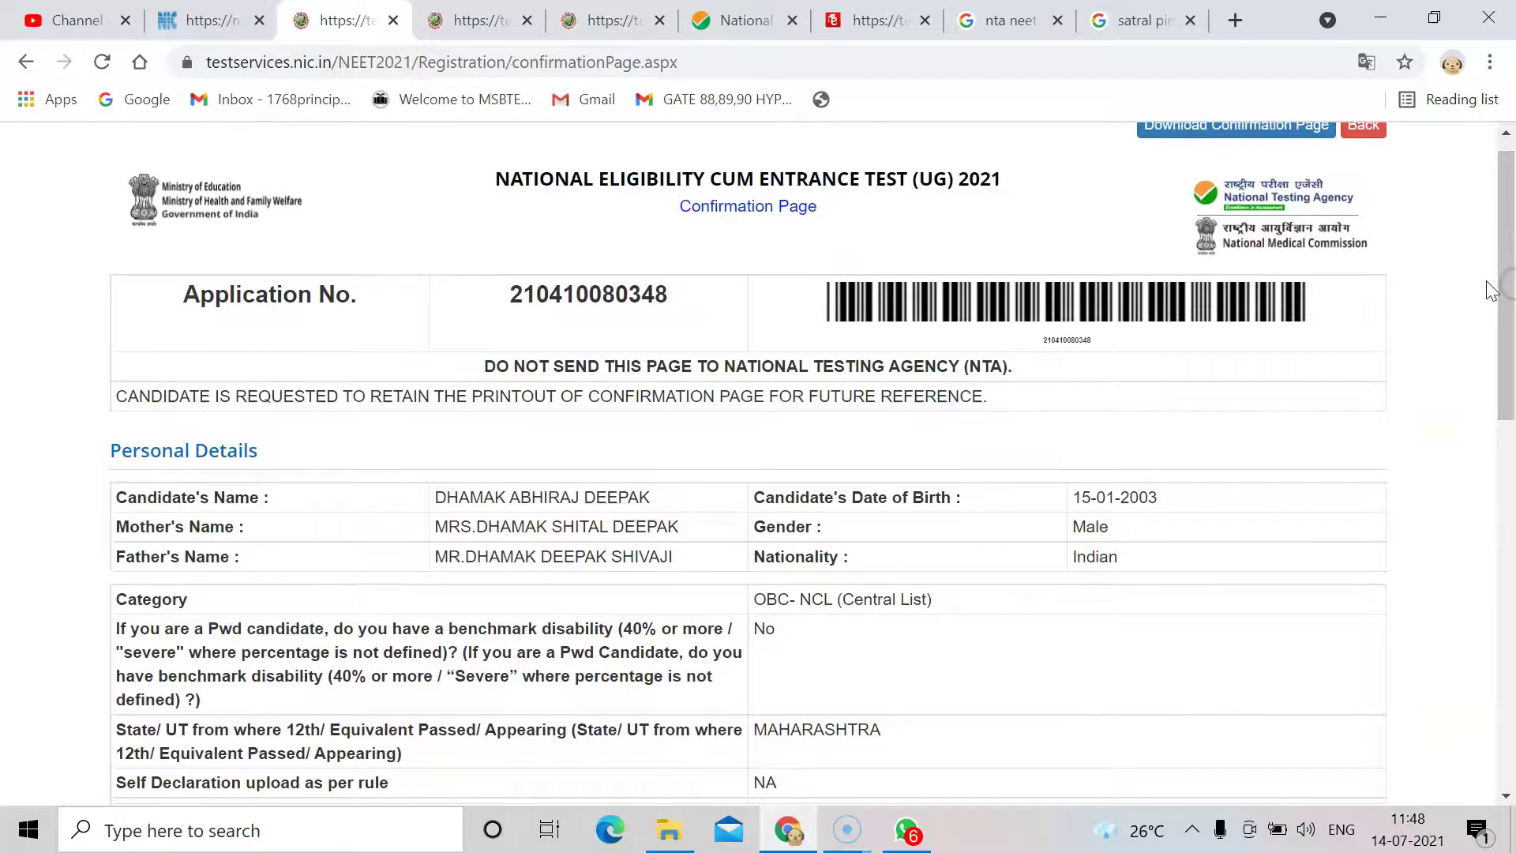